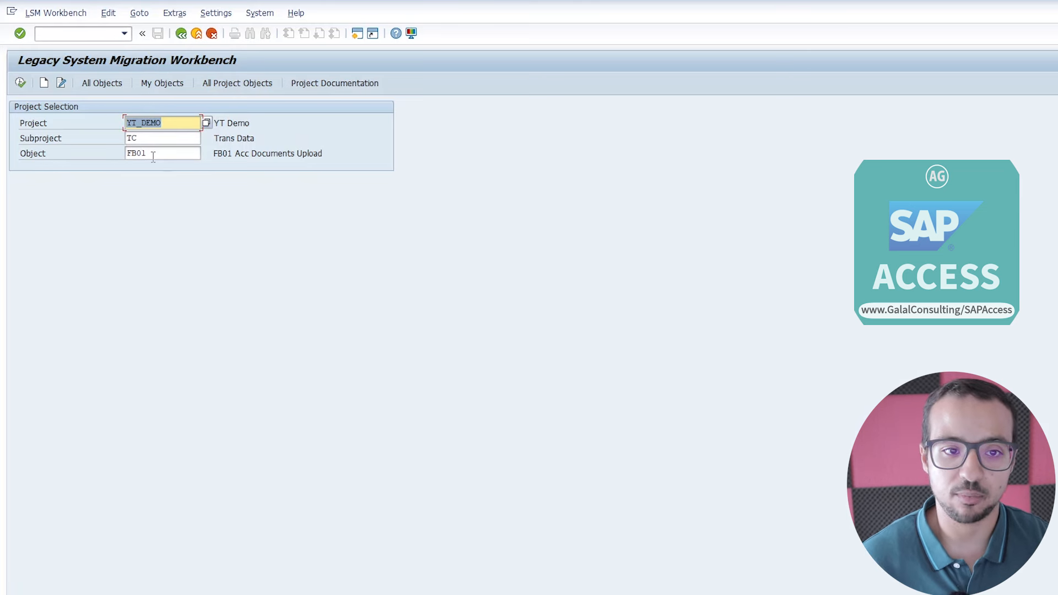
- Choose object FB01 for project YT_DEMO, subproject TC, and open its list of migration process steps
{"action": "left_click", "coordinate": [153, 155]}
{"action": "left_click", "coordinate": [207, 155]}
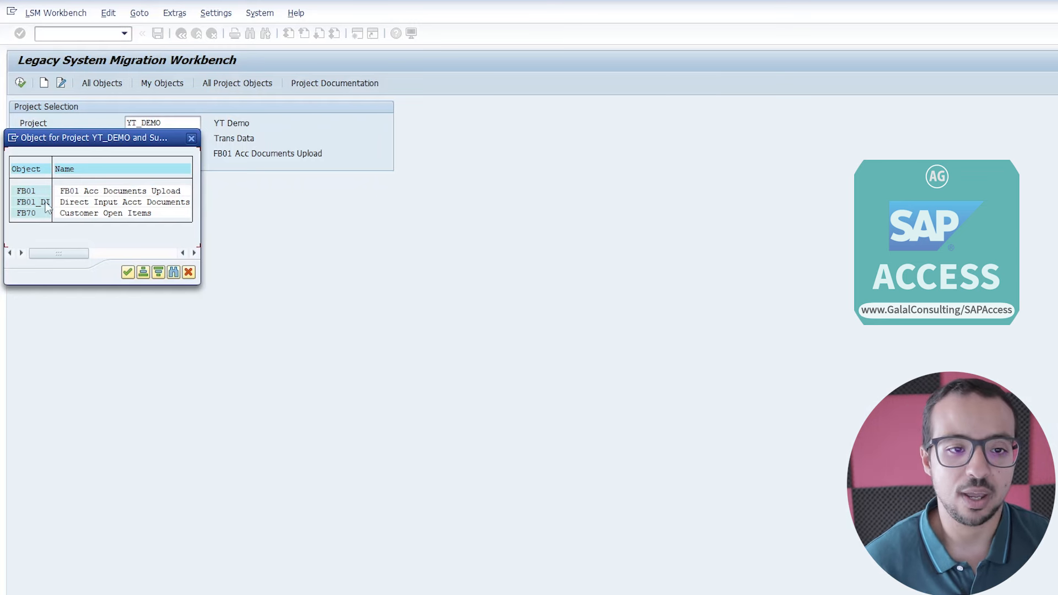
{"action": "double_click", "coordinate": [76, 193]}
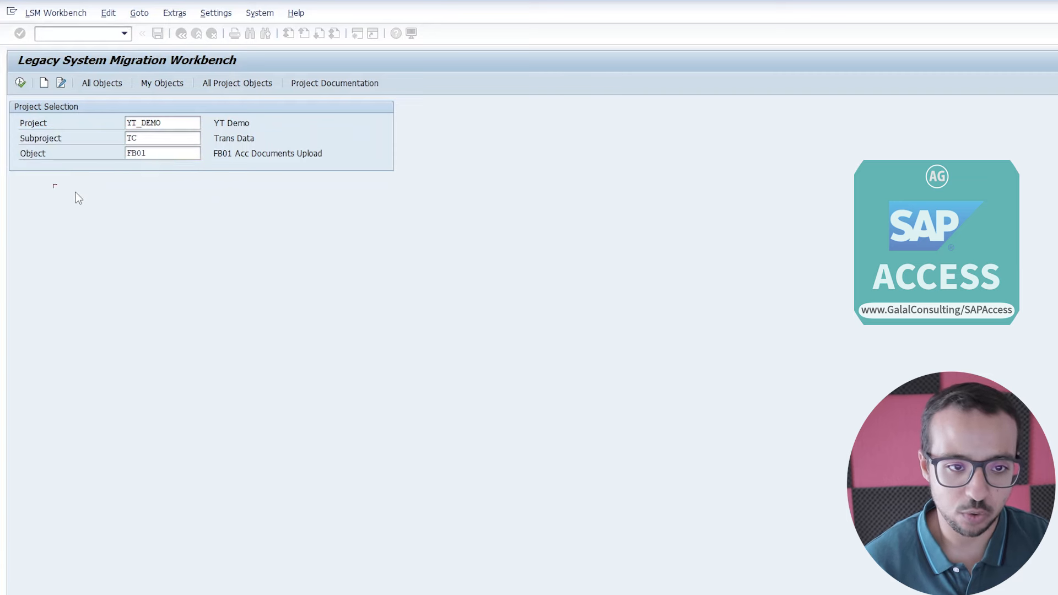
{"action": "key", "text": "F8"}
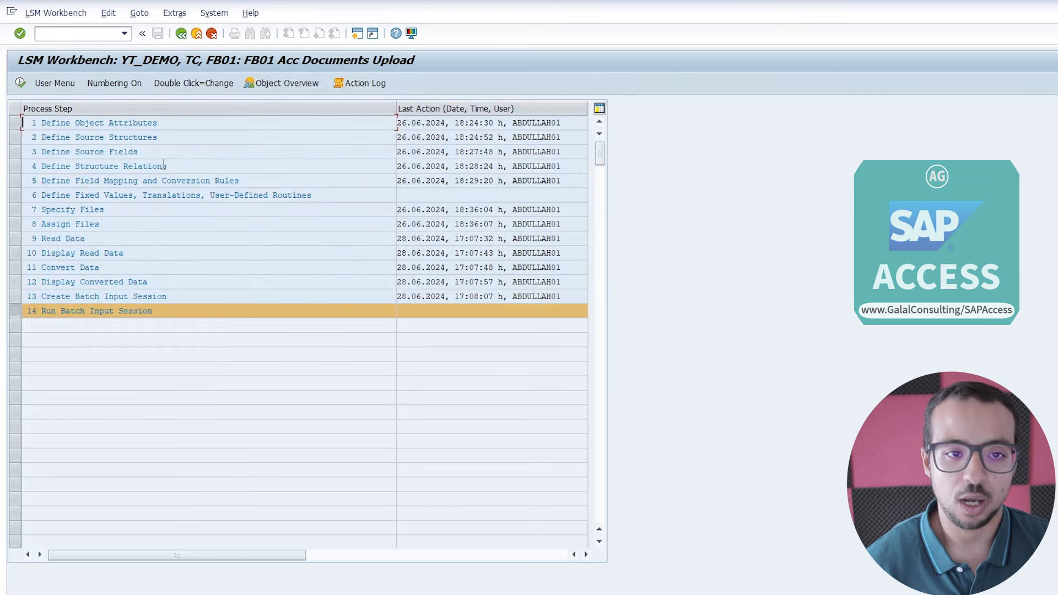
- Go through the object attributes to the project's recordings and open recording FB01_01_50 for editing
{"action": "double_click", "coordinate": [164, 123]}
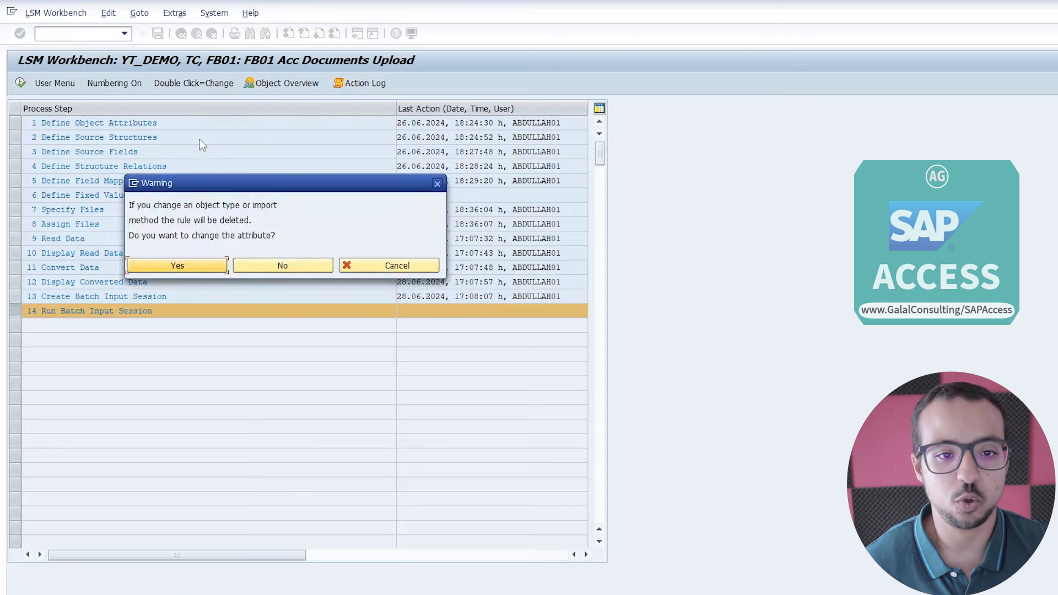
{"action": "left_click", "coordinate": [178, 266]}
{"action": "left_click", "coordinate": [374, 305]}
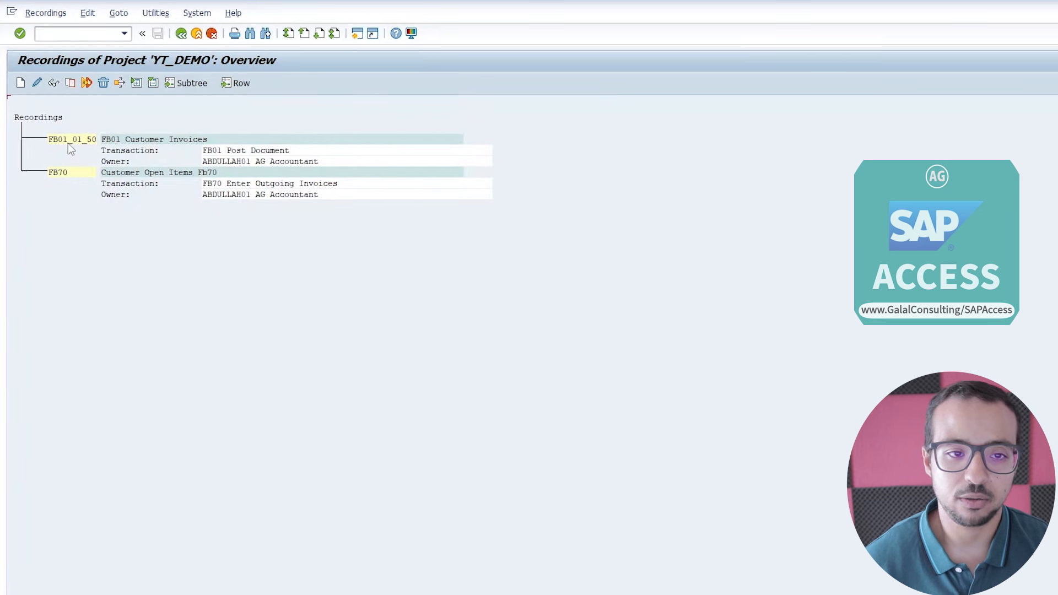
{"action": "left_click", "coordinate": [68, 142]}
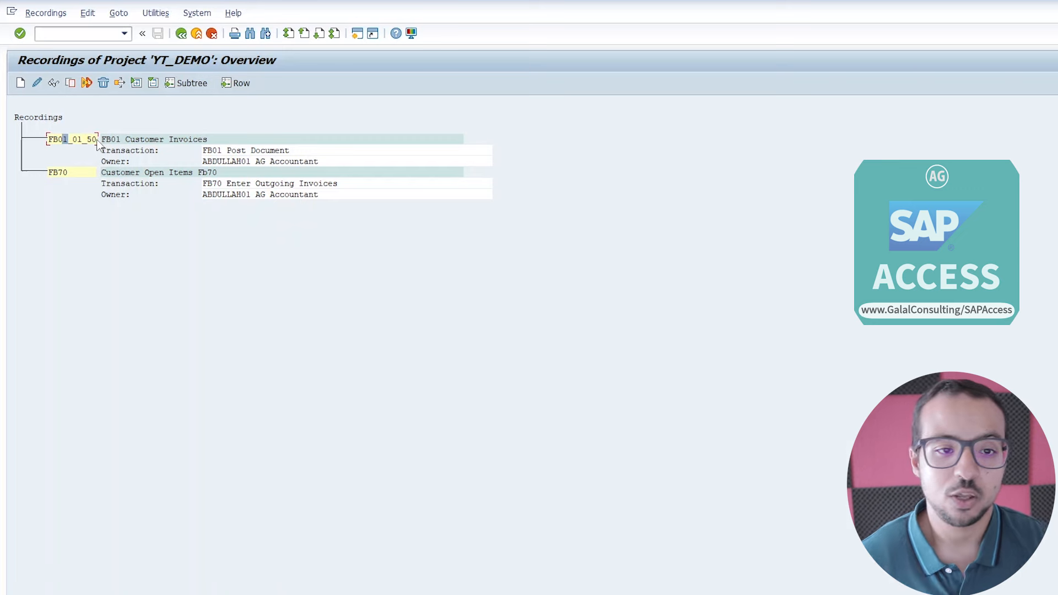
{"action": "left_click", "coordinate": [37, 83]}
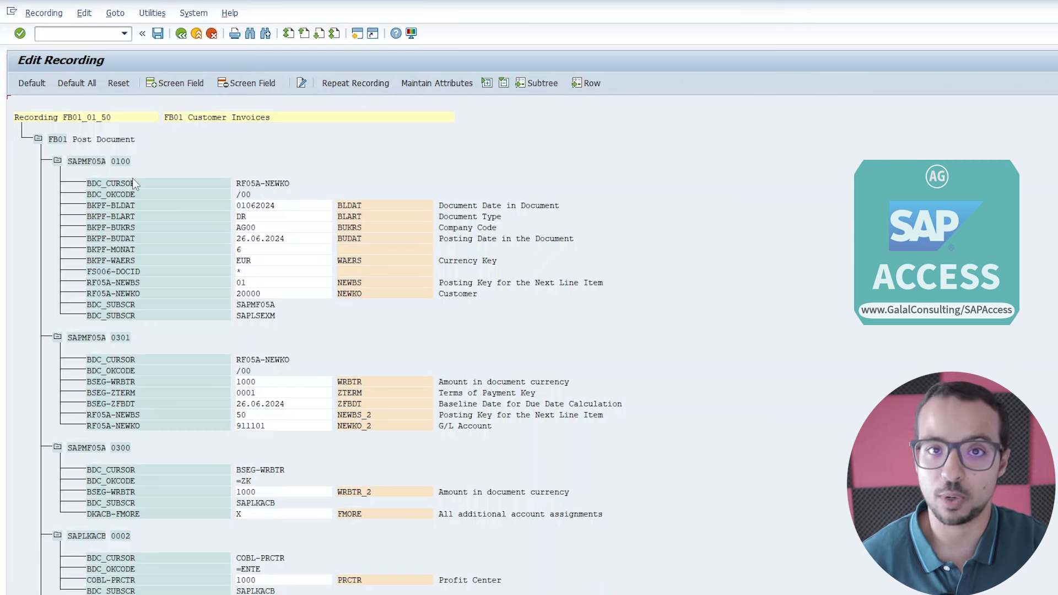
- Start transaction FB01 in a new session and enter document date 28062024 and document type DR
{"action": "type", "text": "/ofb01"}
{"action": "key", "text": "Return"}
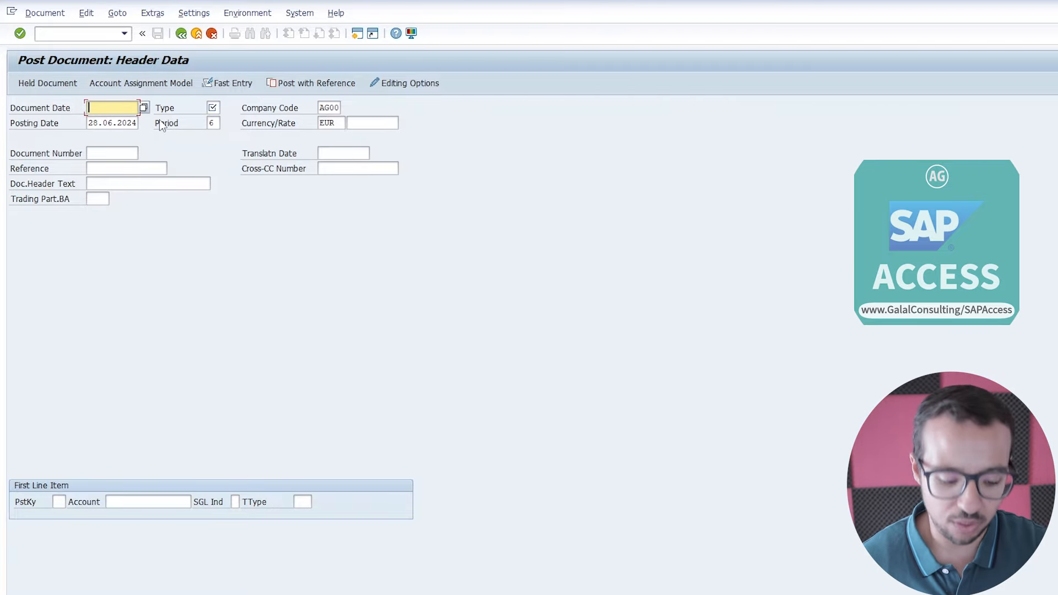
{"action": "type", "text": "28062024"}
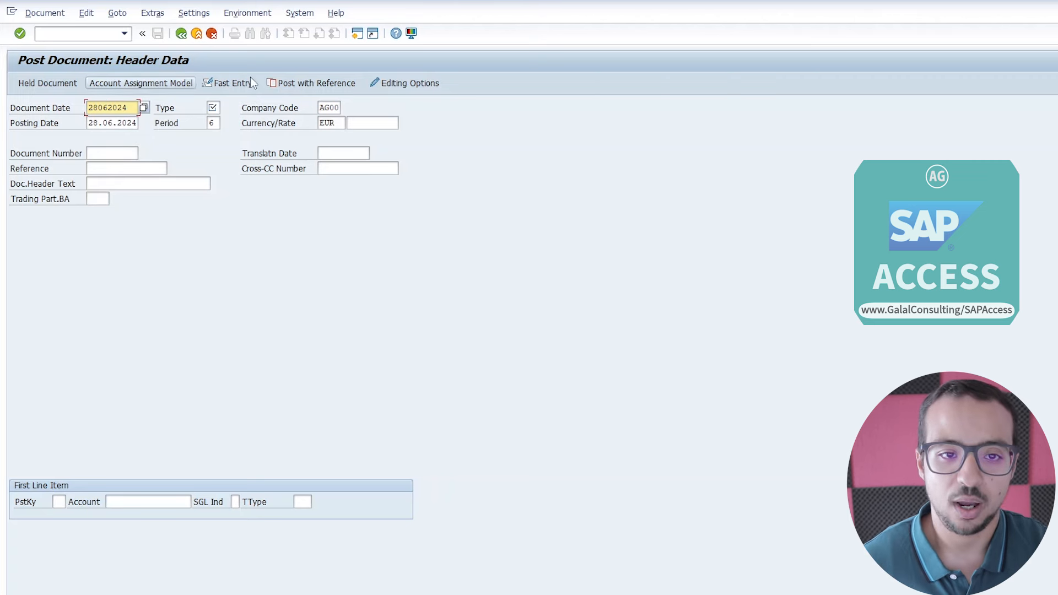
{"action": "left_click", "coordinate": [214, 108]}
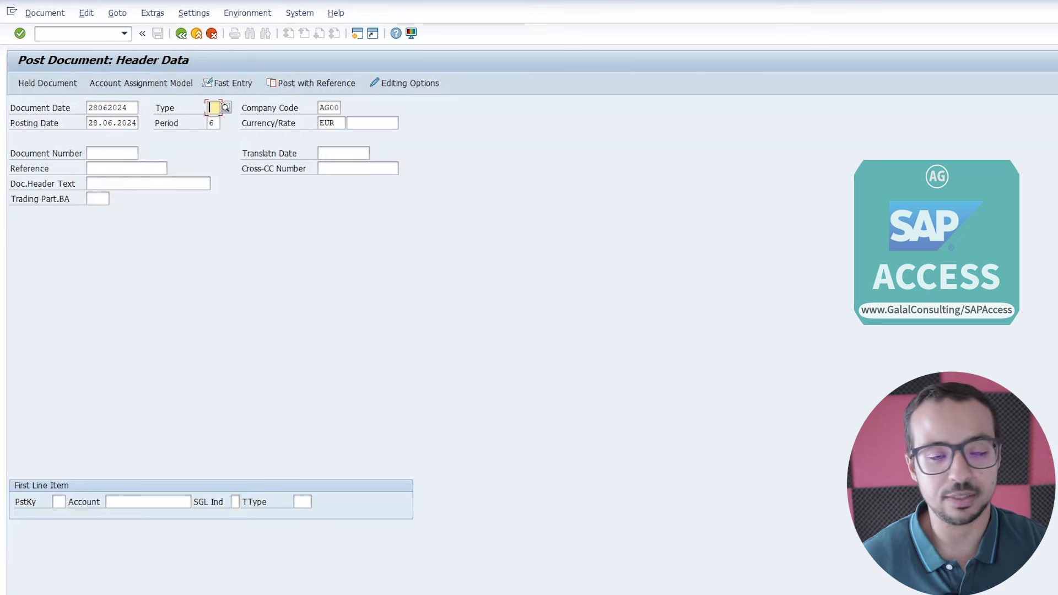
{"action": "type", "text": "DR"}
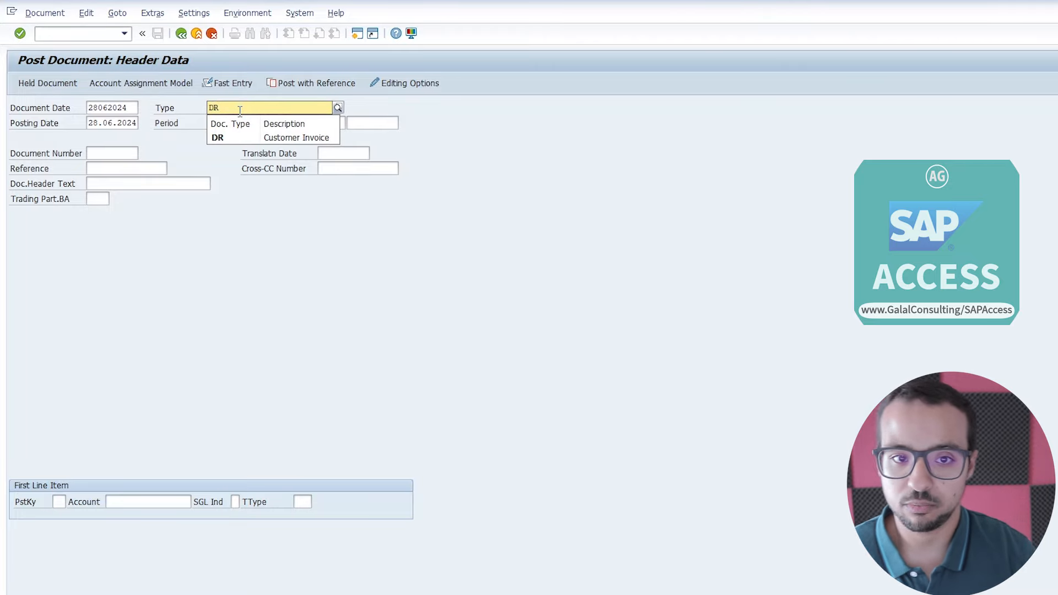
{"action": "left_click", "coordinate": [250, 135]}
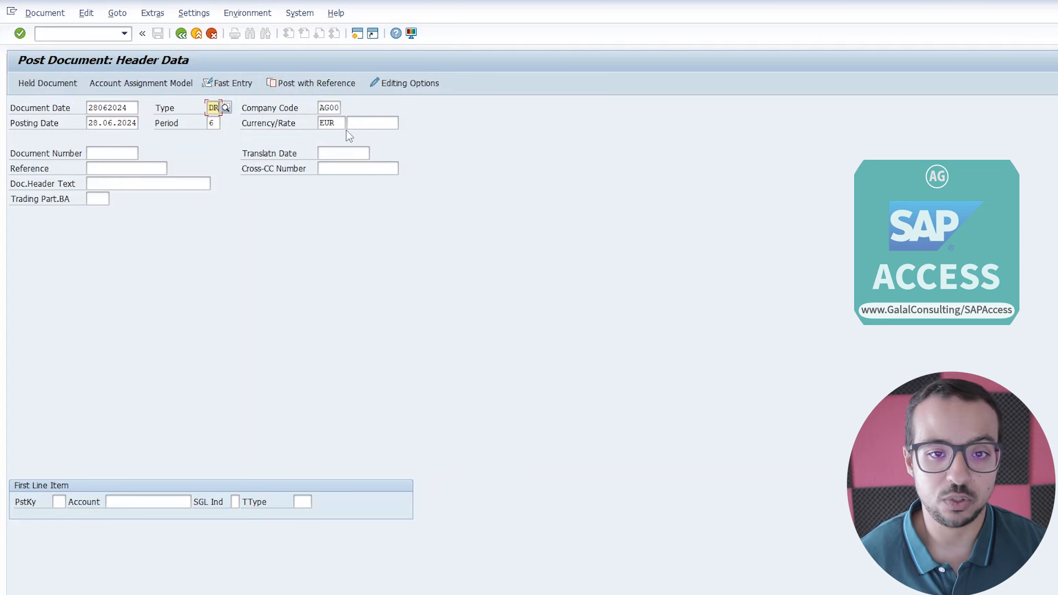
{"action": "left_click", "coordinate": [383, 123]}
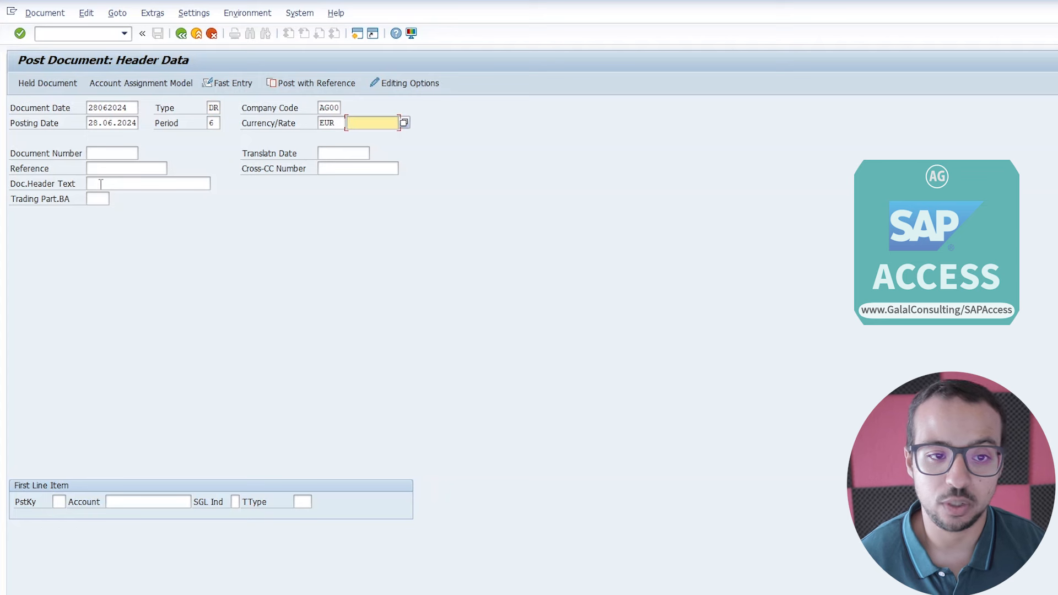
{"action": "left_click", "coordinate": [115, 163]}
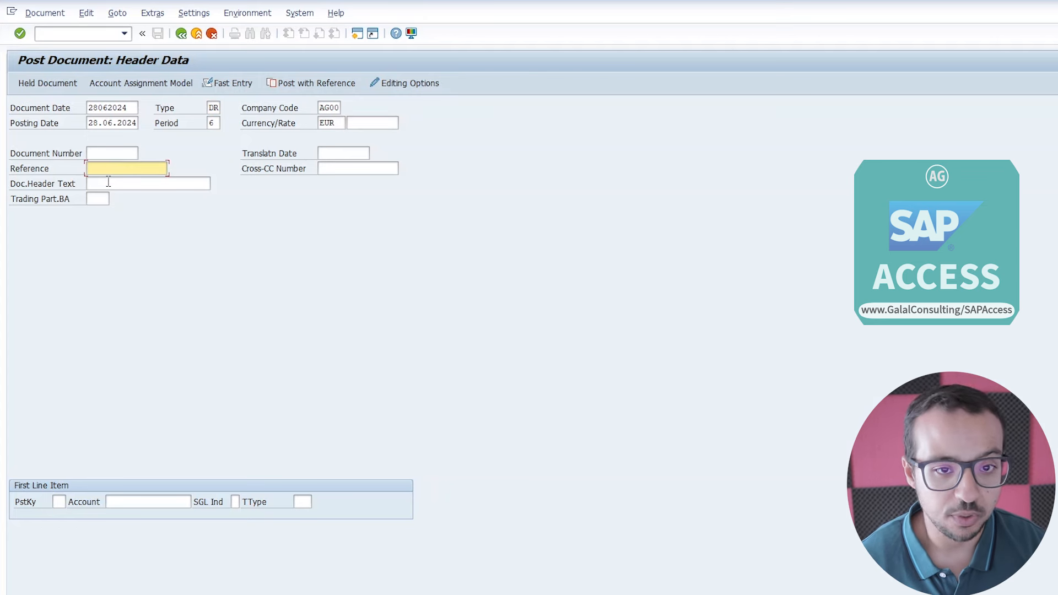
{"action": "left_click", "coordinate": [113, 184]}
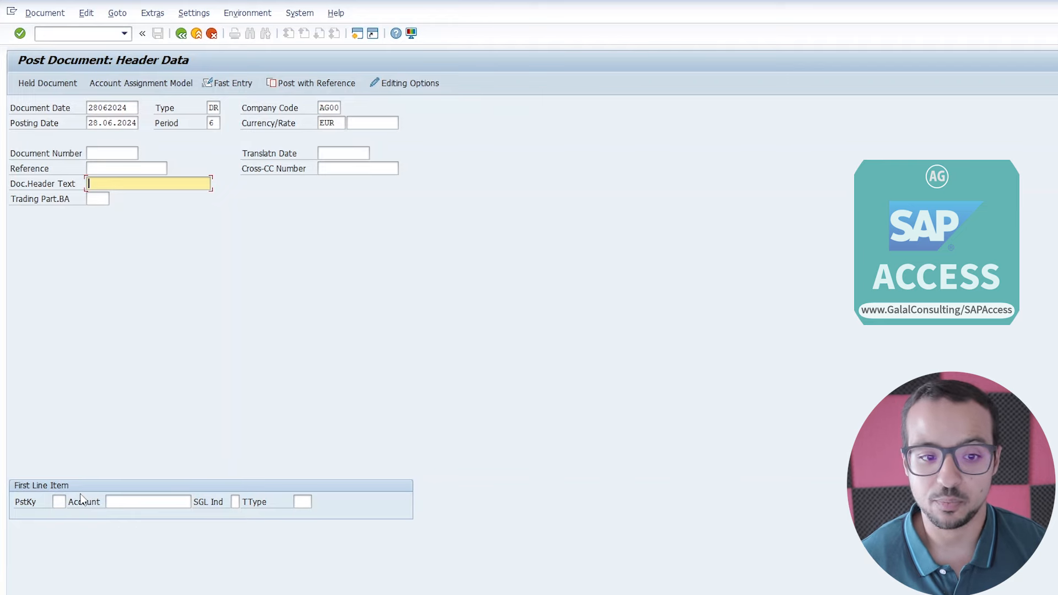
- Examine the posting keys available for the first line item, comparing account types and debit/credit indicators of keys 01, 11, 21 and 31
{"action": "left_click", "coordinate": [58, 502]}
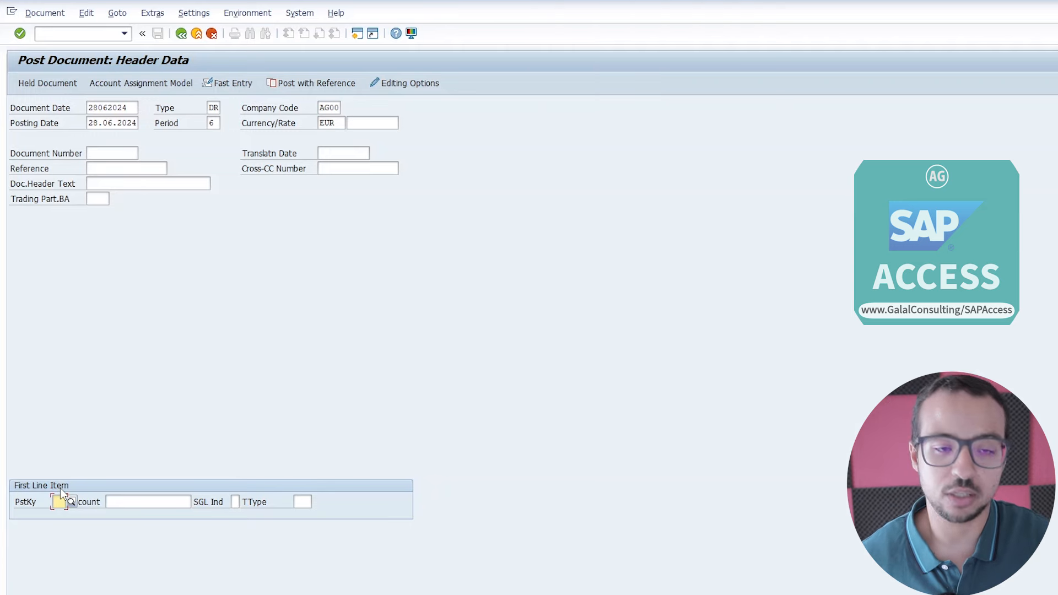
{"action": "left_click", "coordinate": [72, 502]}
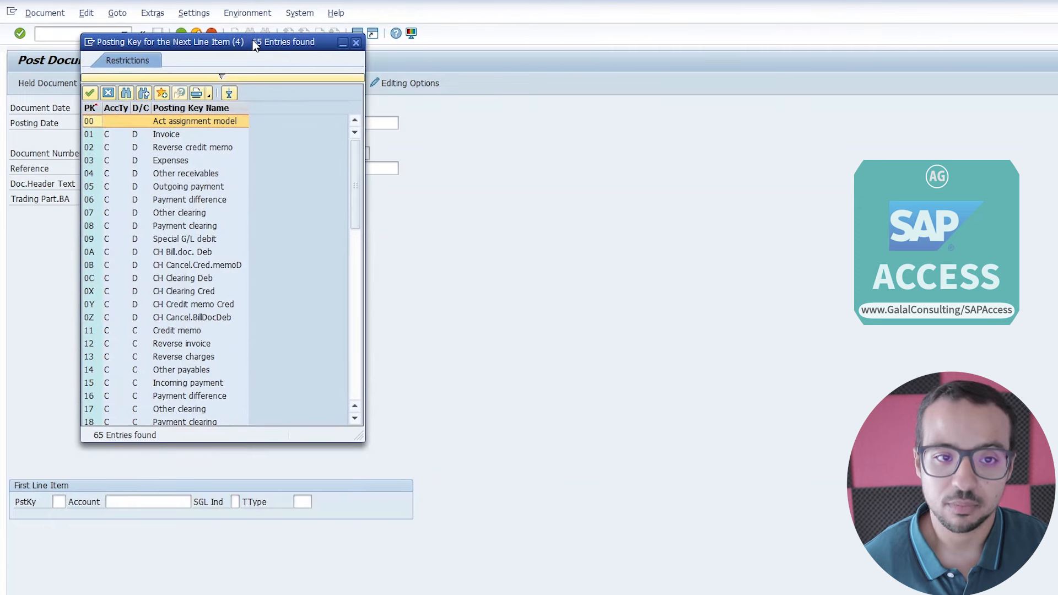
{"action": "left_click", "coordinate": [92, 135]}
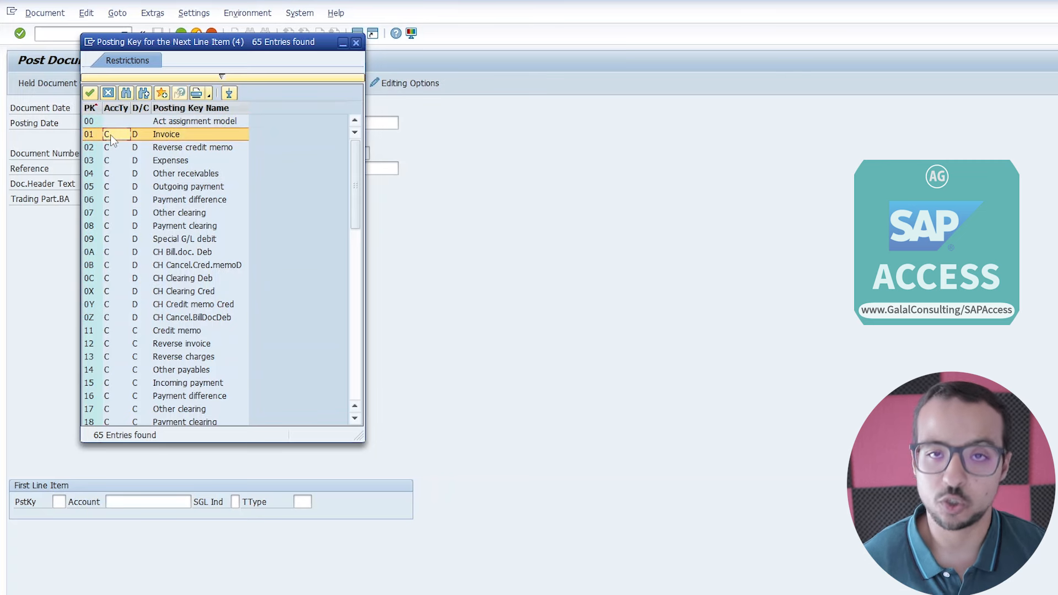
{"action": "left_click", "coordinate": [148, 136]}
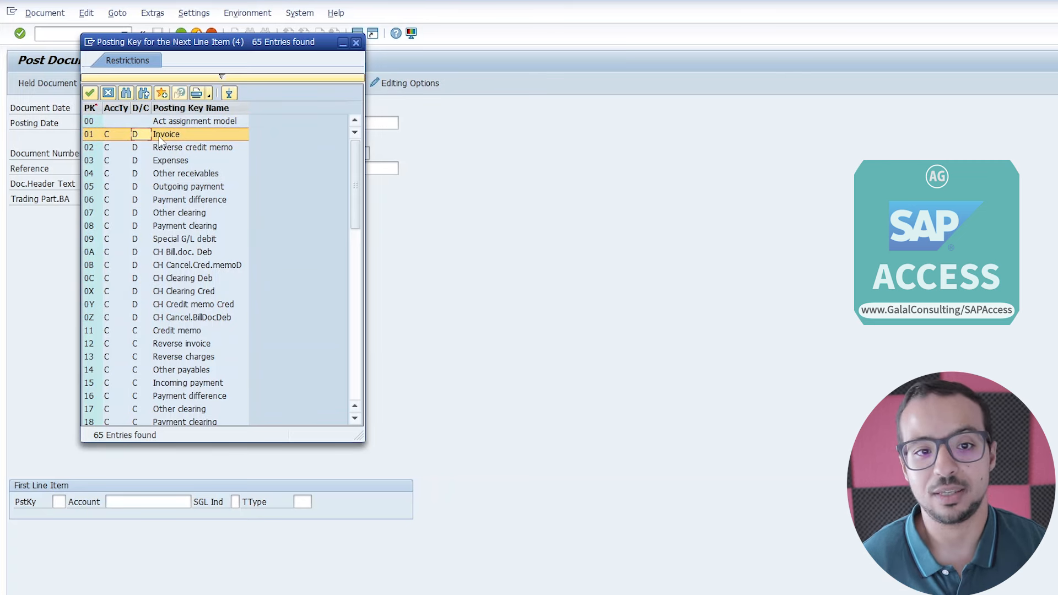
{"action": "left_click", "coordinate": [159, 137]}
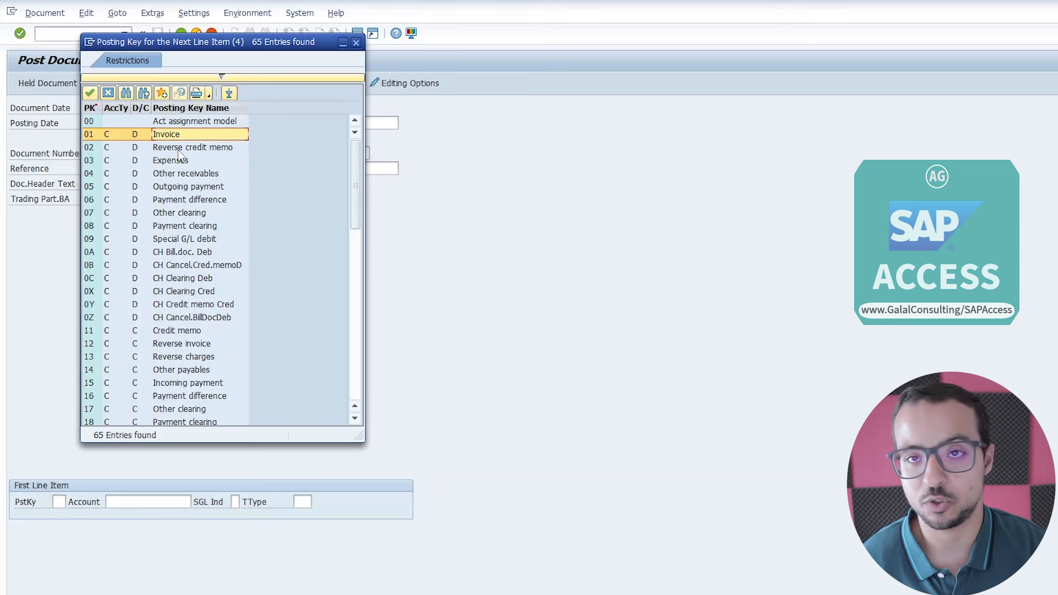
{"action": "scroll", "coordinate": [137, 269], "scroll_direction": "down", "scroll_amount": 1}
{"action": "left_click", "coordinate": [114, 291]}
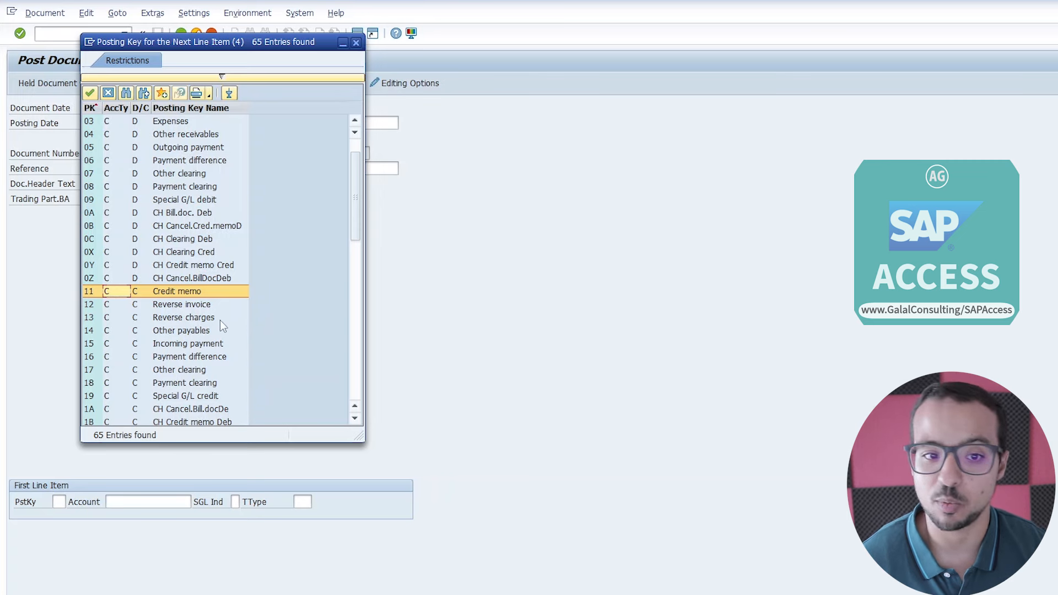
{"action": "scroll", "coordinate": [103, 355], "scroll_direction": "down", "scroll_amount": 2}
{"action": "scroll", "coordinate": [103, 355], "scroll_direction": "down", "scroll_amount": 2}
{"action": "left_click", "coordinate": [106, 333]}
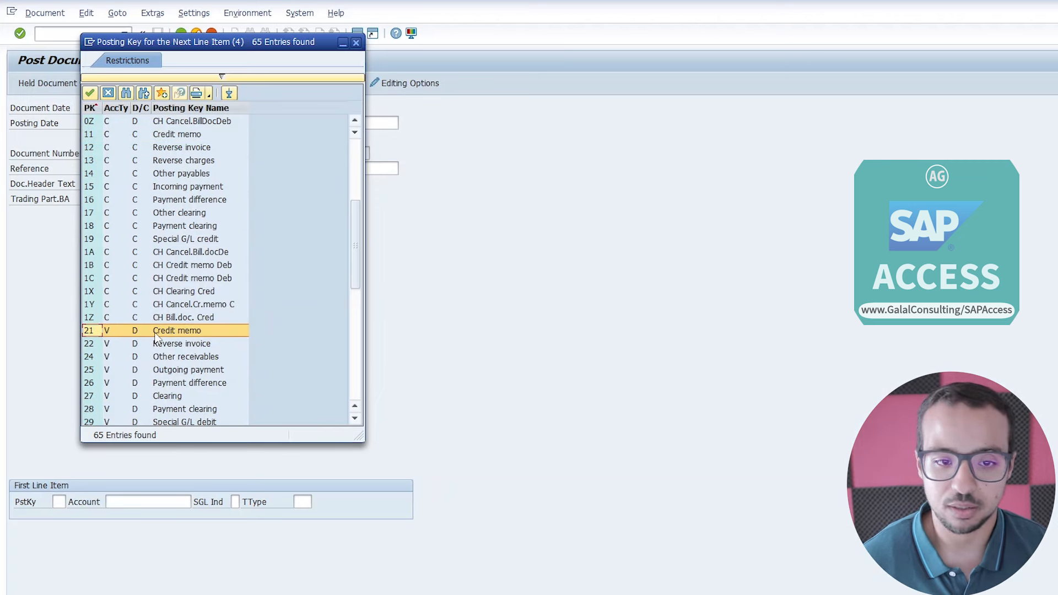
{"action": "scroll", "coordinate": [168, 332], "scroll_direction": "down", "scroll_amount": 3}
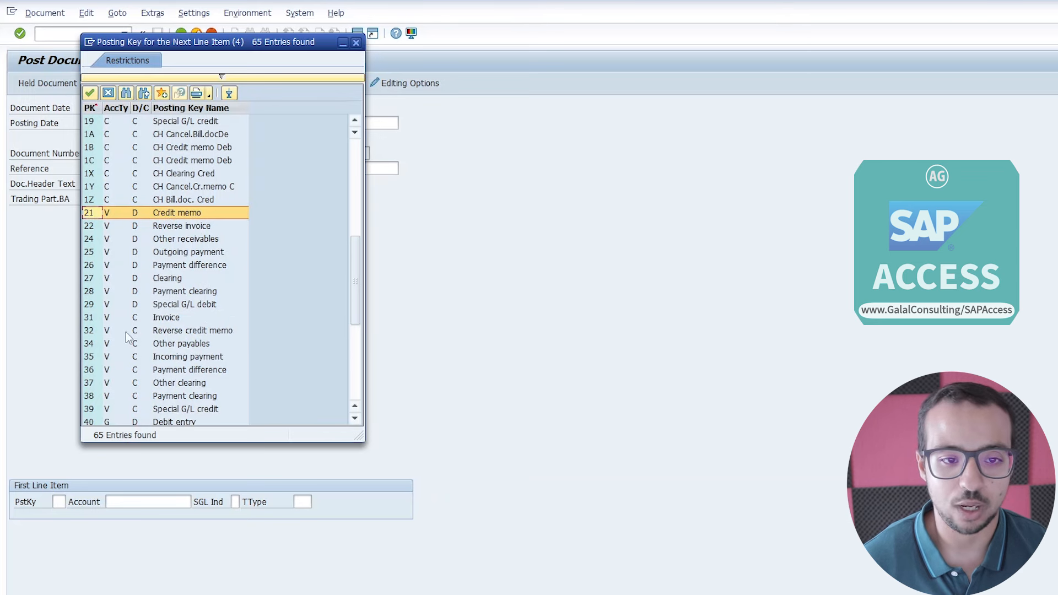
{"action": "left_click", "coordinate": [107, 318]}
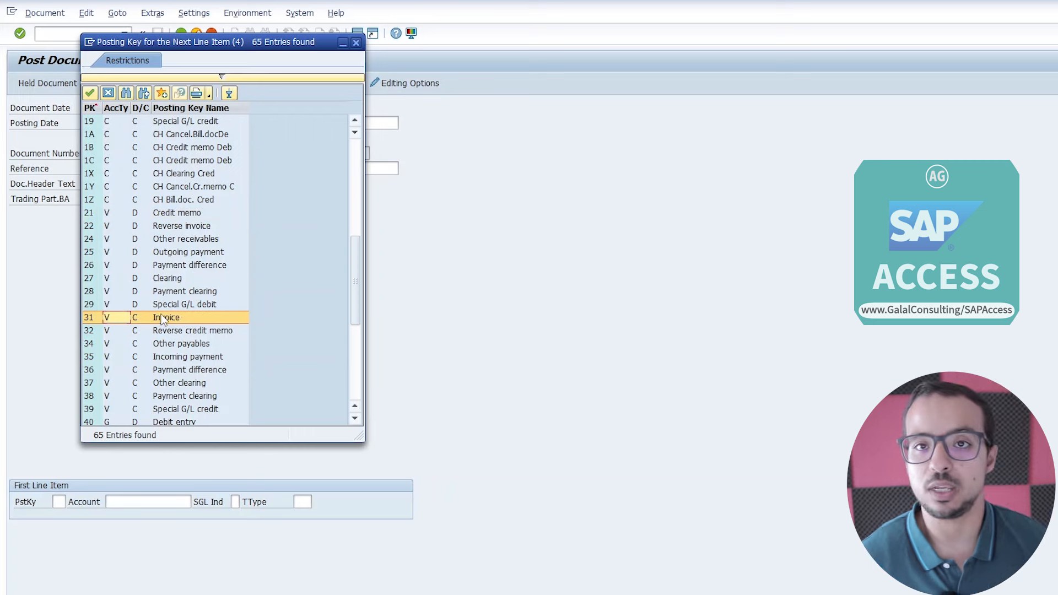
{"action": "scroll", "coordinate": [160, 309], "scroll_direction": "up", "scroll_amount": 5}
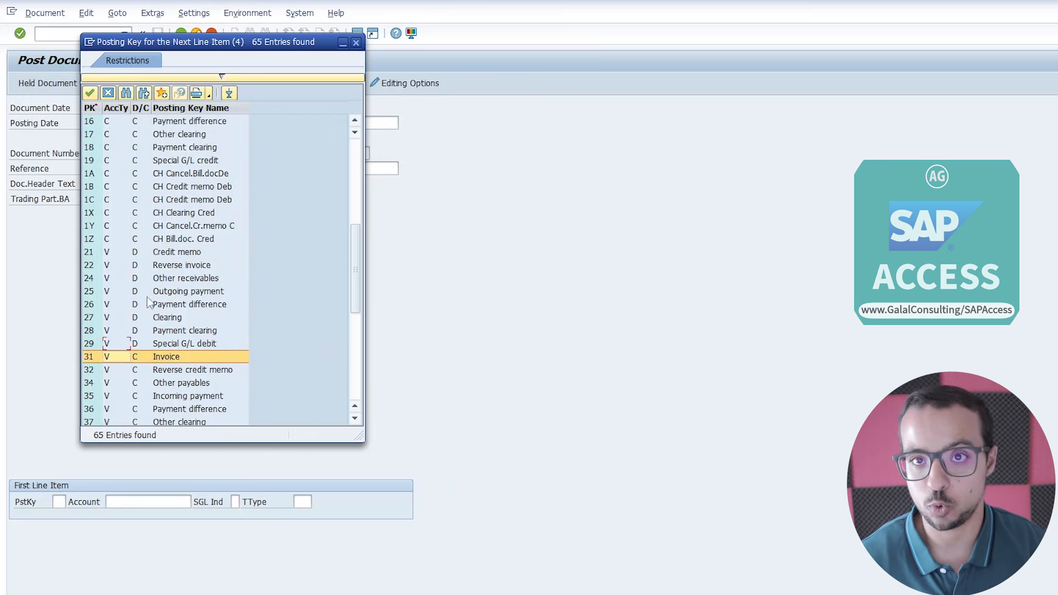
{"action": "scroll", "coordinate": [156, 298], "scroll_direction": "up", "scroll_amount": 3}
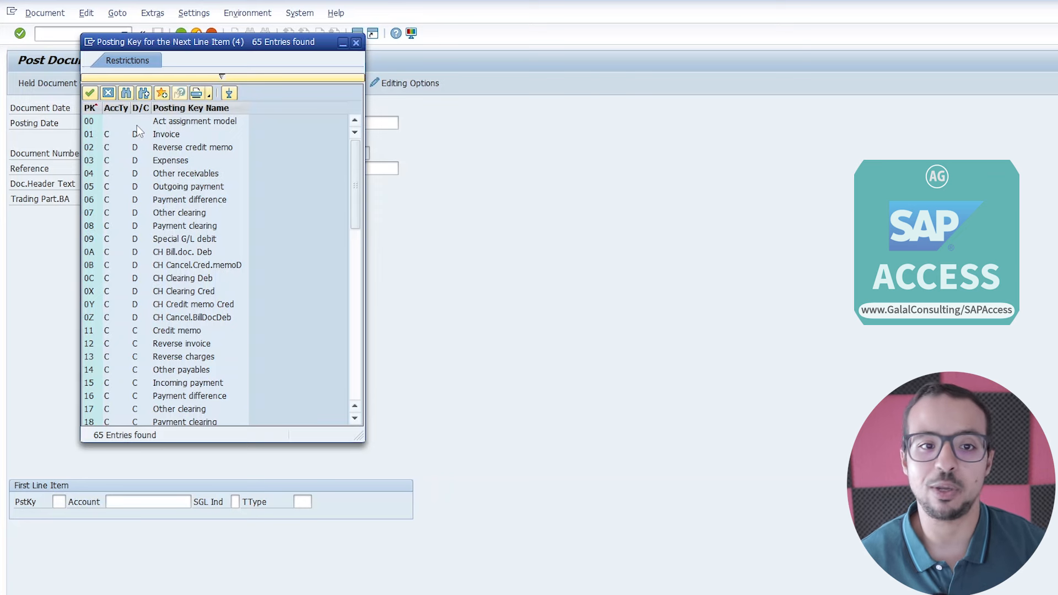
- Choose posting key 01 for the first line item and check which account type the account search offers
{"action": "double_click", "coordinate": [128, 137]}
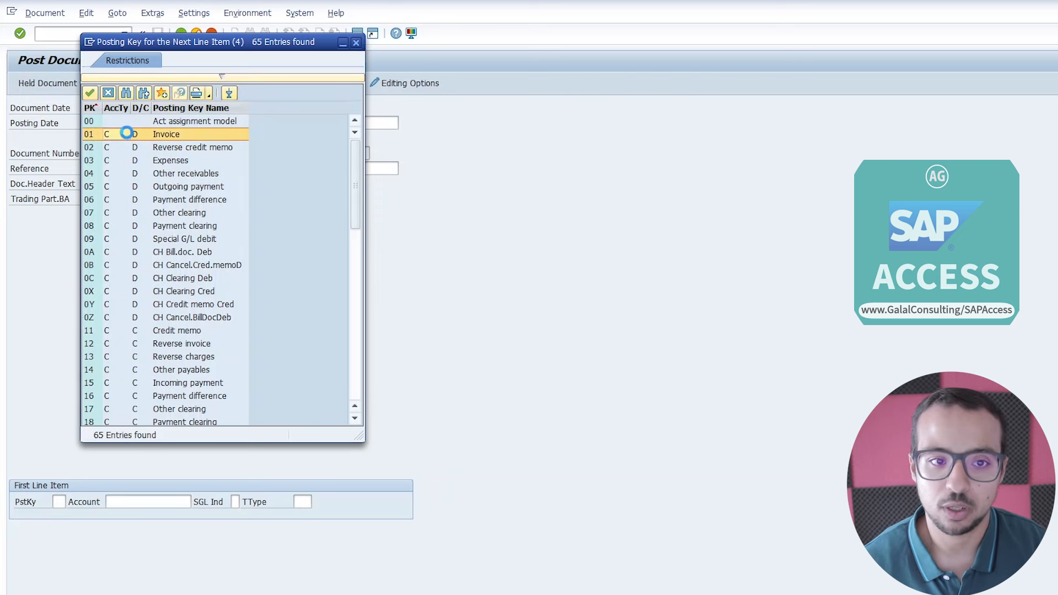
{"action": "left_click", "coordinate": [132, 501]}
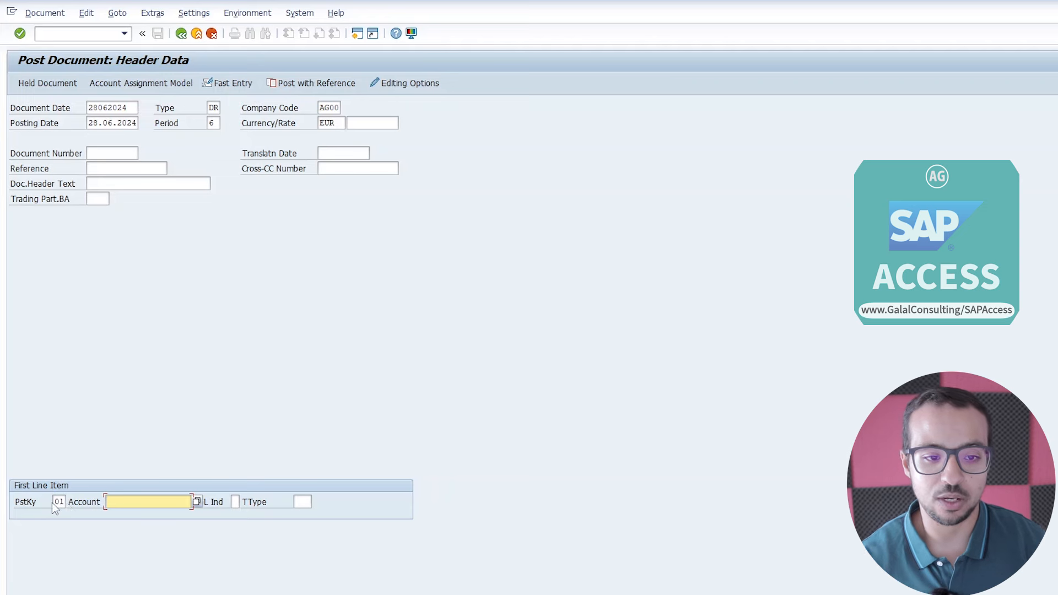
{"action": "left_click", "coordinate": [57, 502]}
{"action": "left_click", "coordinate": [150, 502]}
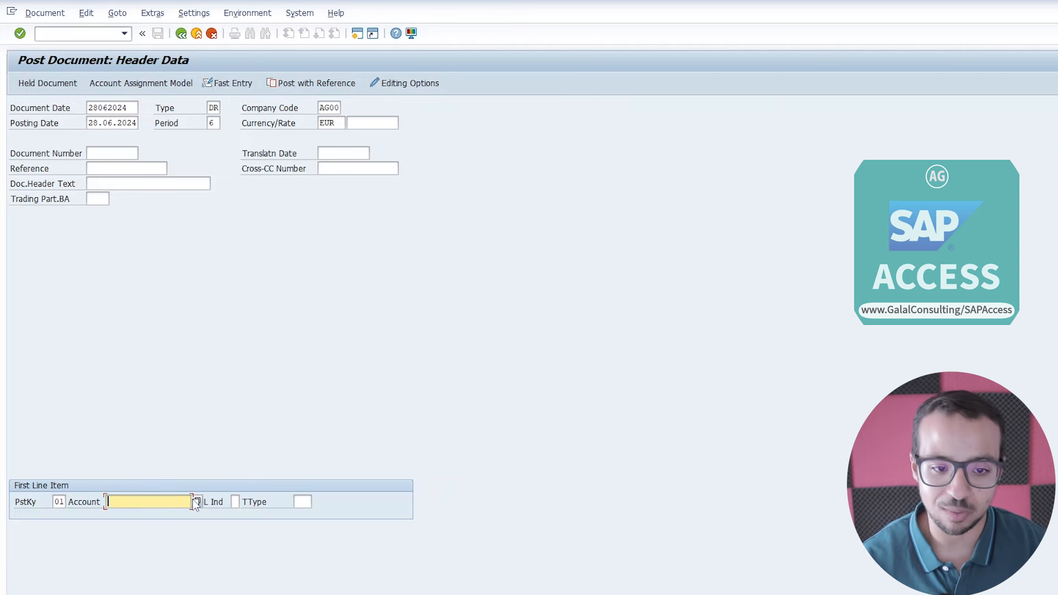
{"action": "left_click", "coordinate": [197, 502]}
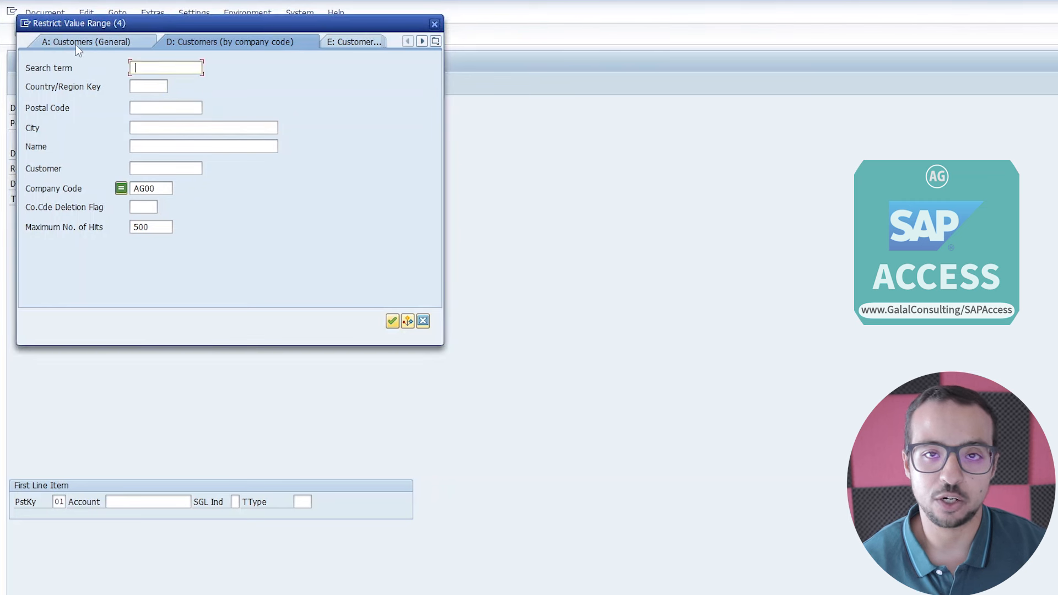
{"action": "left_click", "coordinate": [435, 25]}
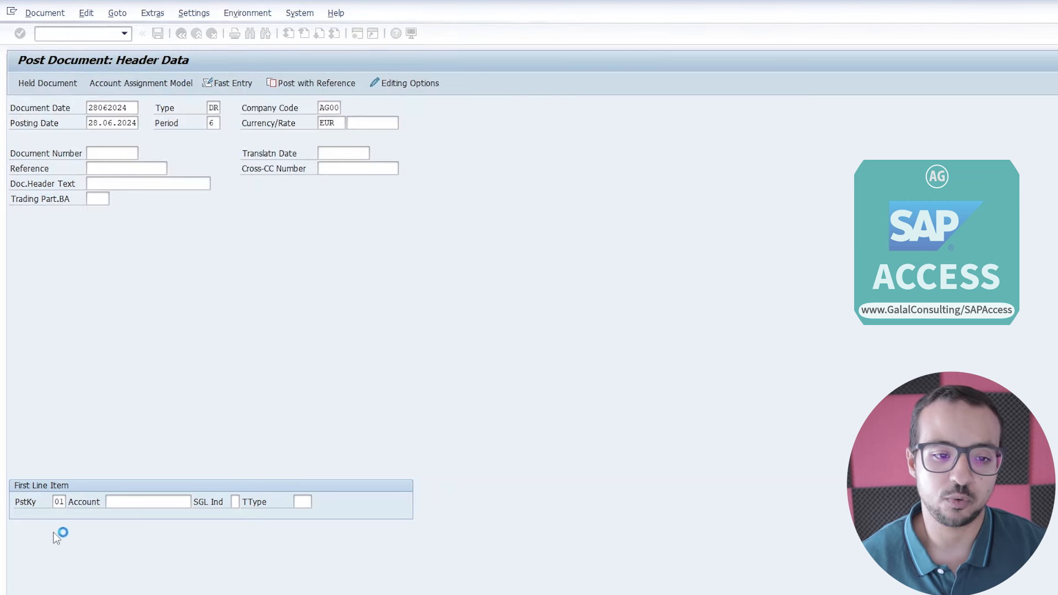
- Set the first line item's posting key to 31 and check which account type the account search offers
{"action": "left_click_drag", "start_coordinate": [55, 502], "coordinate": [103, 490]}
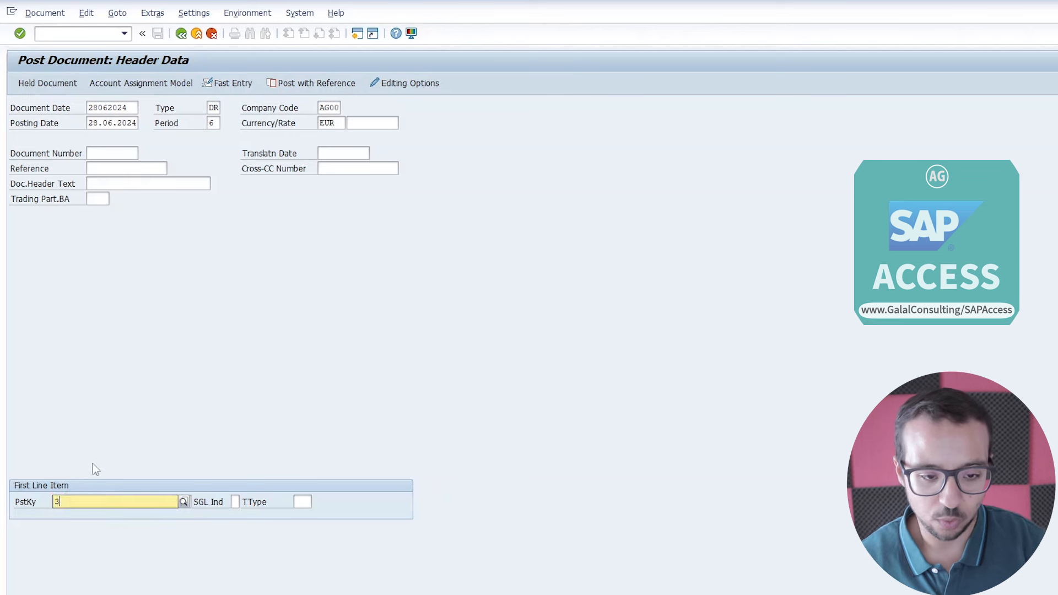
{"action": "type", "text": "31"}
{"action": "left_click", "coordinate": [117, 532]}
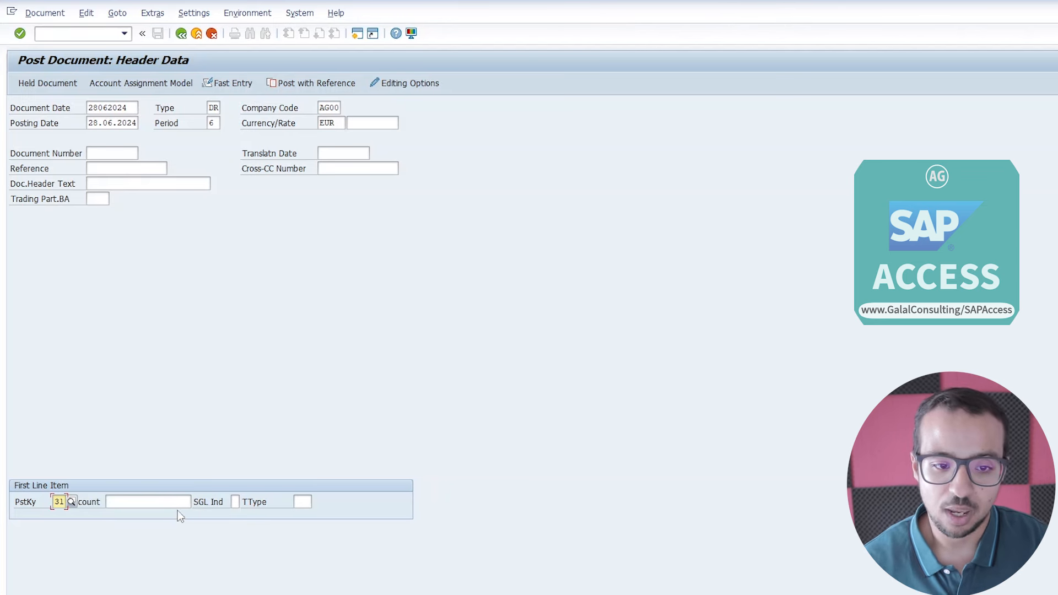
{"action": "left_click", "coordinate": [198, 502]}
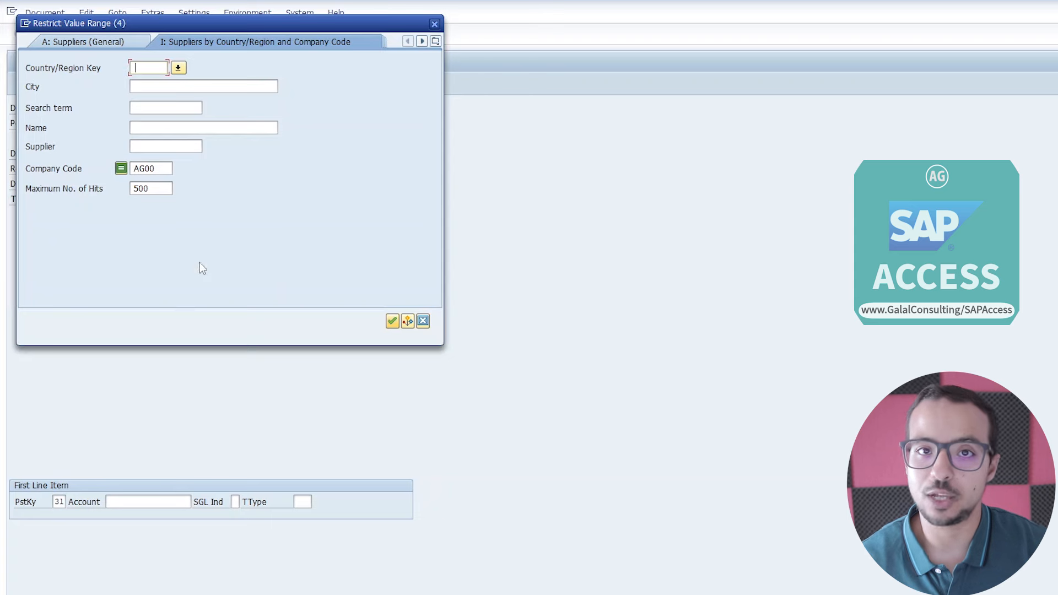
{"action": "left_click", "coordinate": [434, 24]}
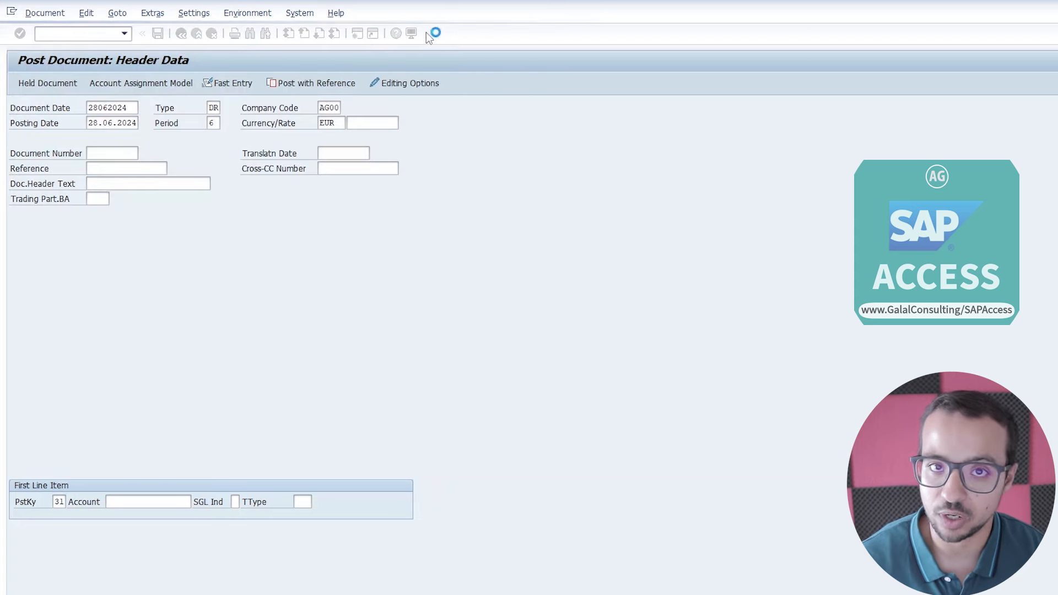
- Set the first line item's posting key to 01, enter the domestic customer's account number, and continue to the customer item
{"action": "left_click", "coordinate": [59, 502]}
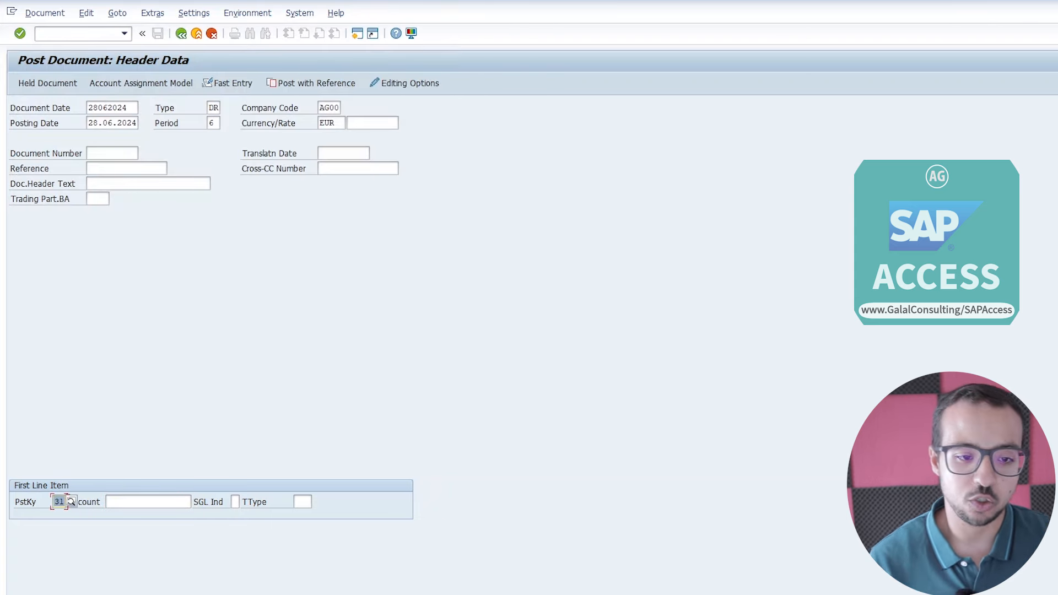
{"action": "type", "text": "01"}
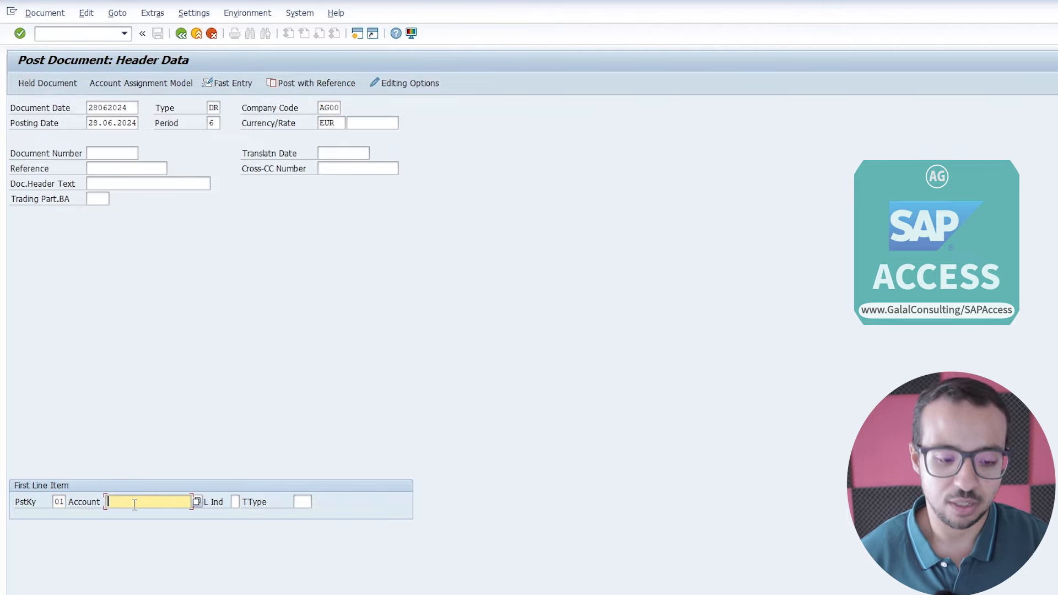
{"action": "type", "text": "20000"}
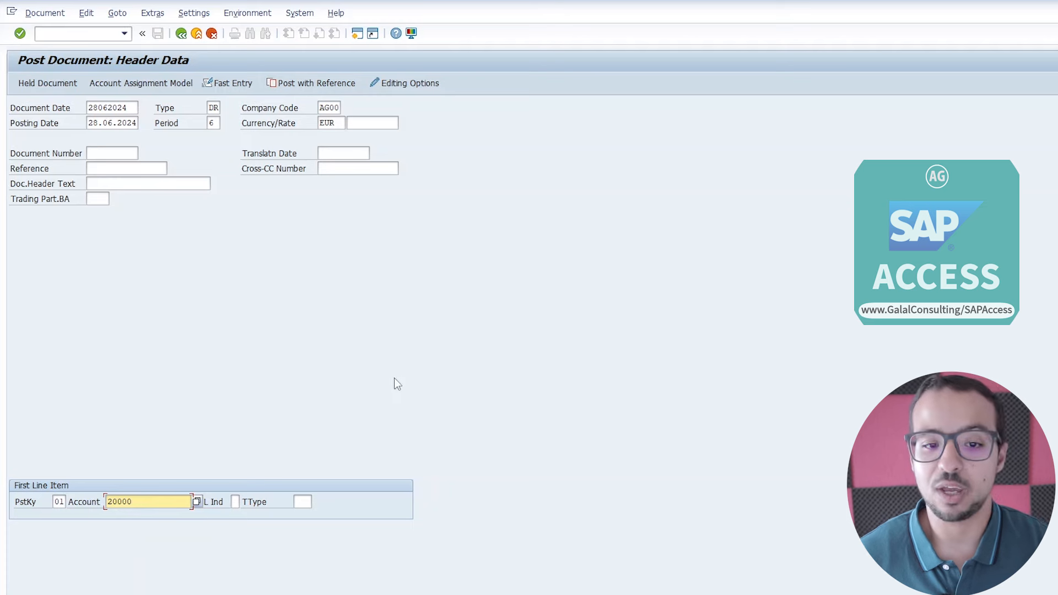
{"action": "left_click", "coordinate": [235, 502]}
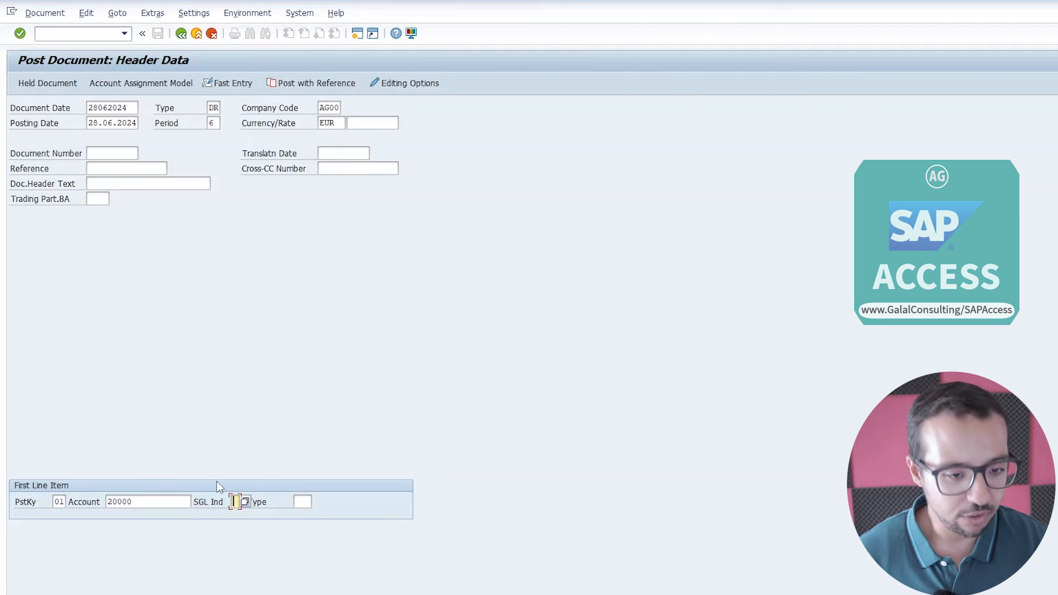
{"action": "left_click", "coordinate": [151, 503]}
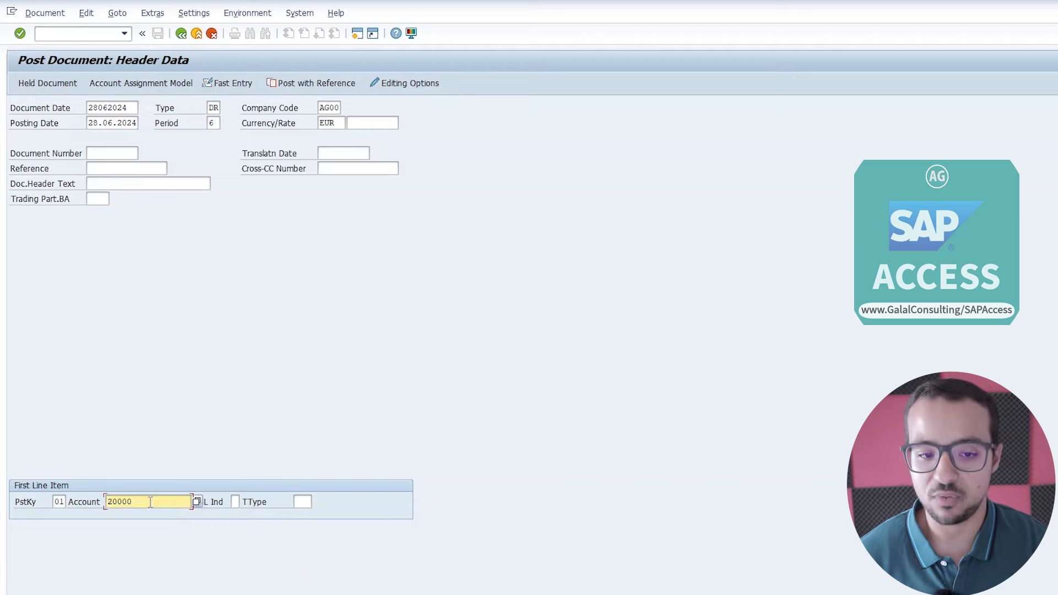
{"action": "key", "text": "Return"}
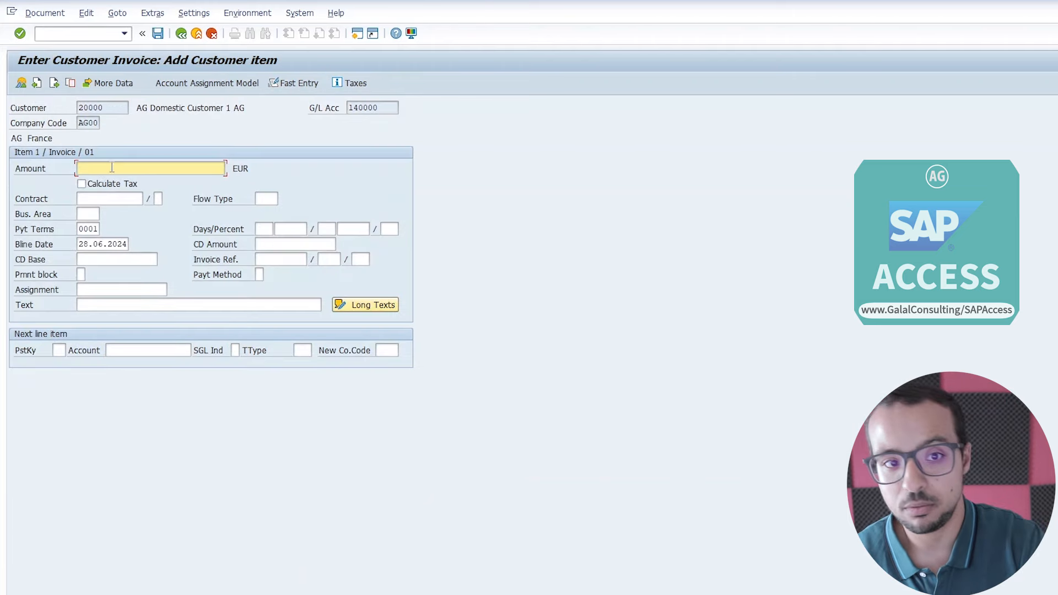
- Check the item's customer and reconciliation account, and enter an amount of 1000 EUR for the customer item
{"action": "double_click", "coordinate": [115, 106]}
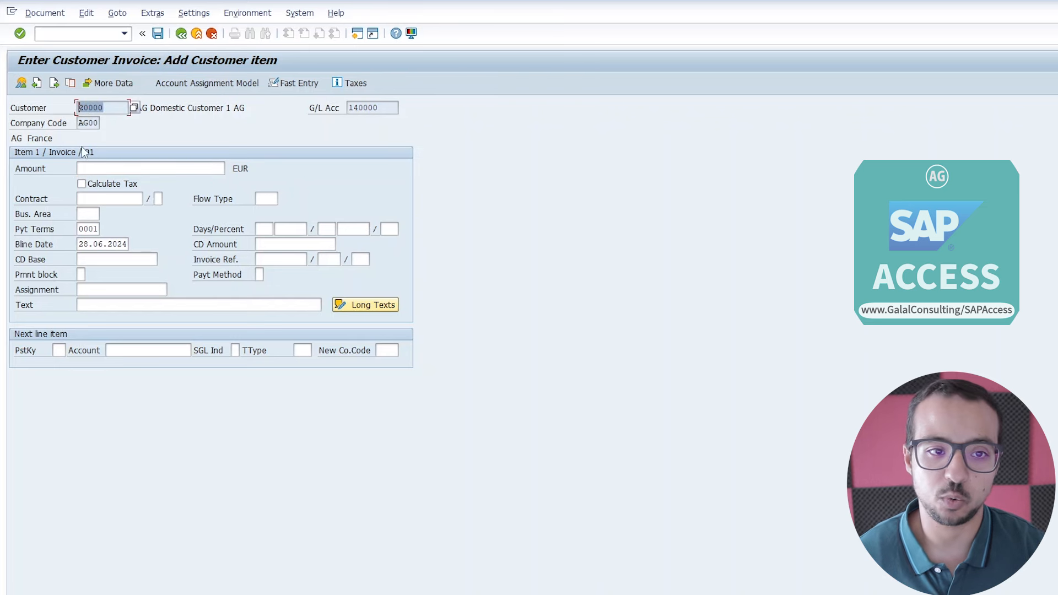
{"action": "double_click", "coordinate": [378, 107]}
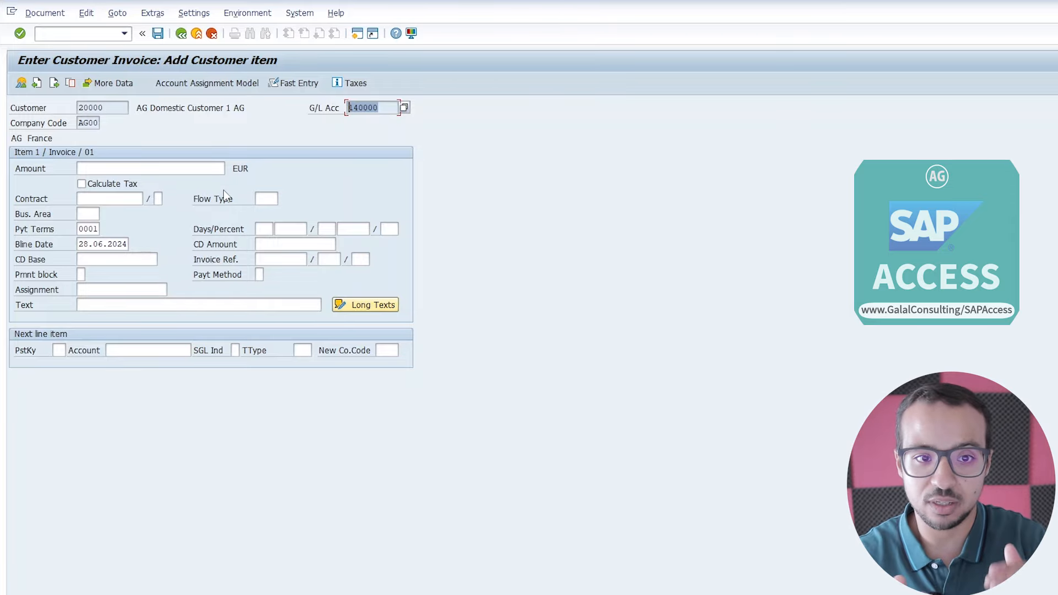
{"action": "left_click", "coordinate": [158, 167]}
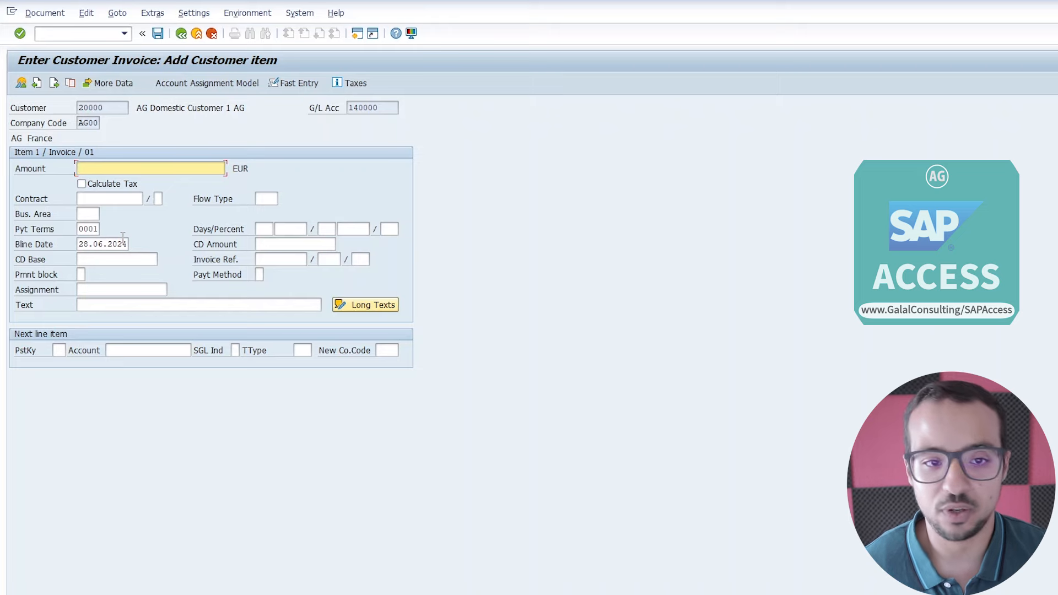
{"action": "type", "text": "1000"}
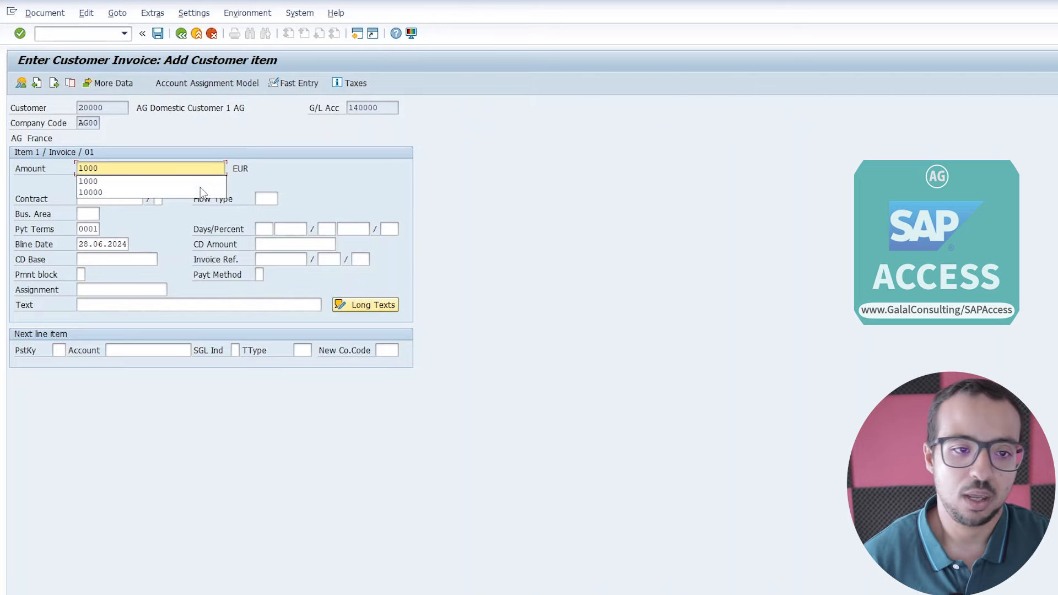
{"action": "left_click", "coordinate": [176, 230]}
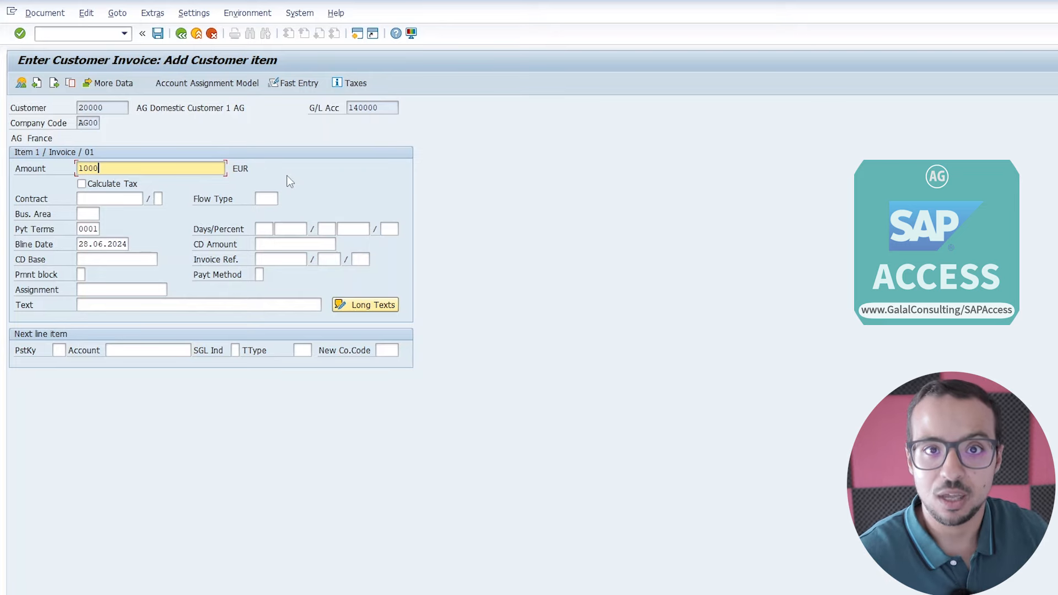
- Add a second line item with posting key 50 and the G/L account for initial A/R balances
{"action": "key", "text": "alt+Tab"}
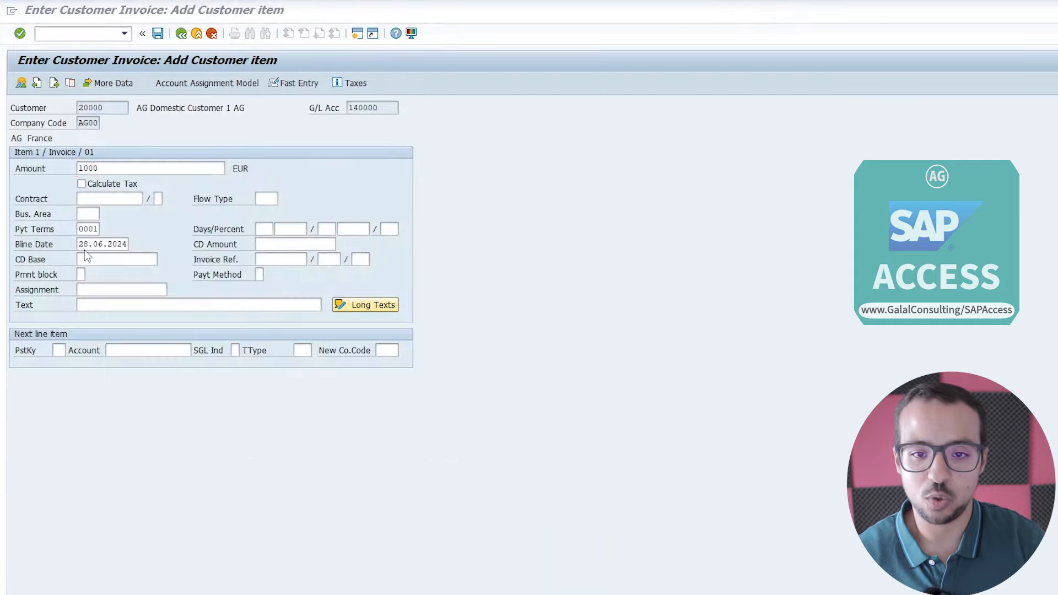
{"action": "left_click", "coordinate": [464, 395]}
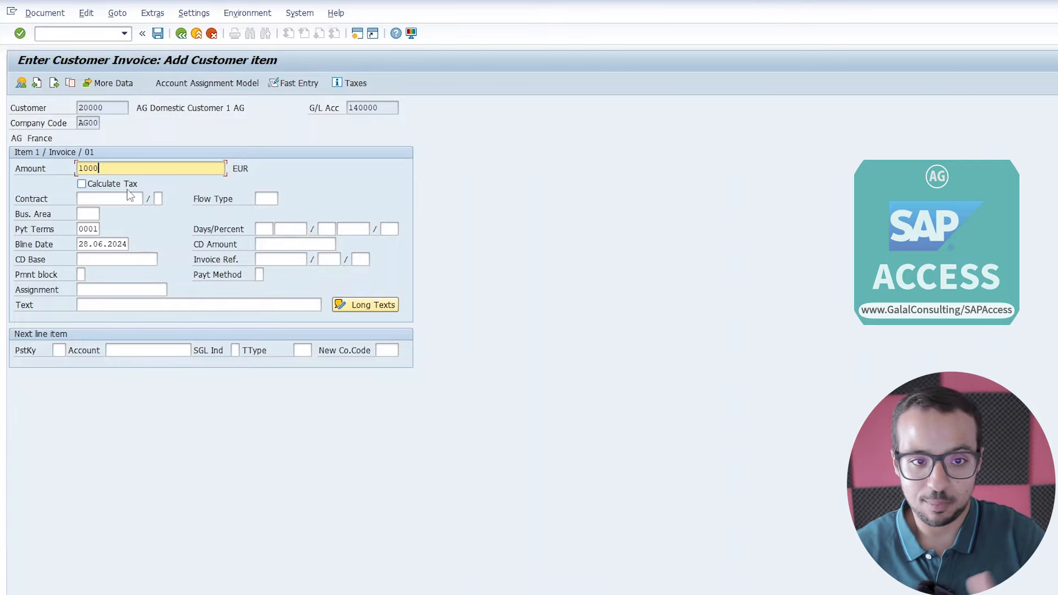
{"action": "left_click", "coordinate": [57, 351]}
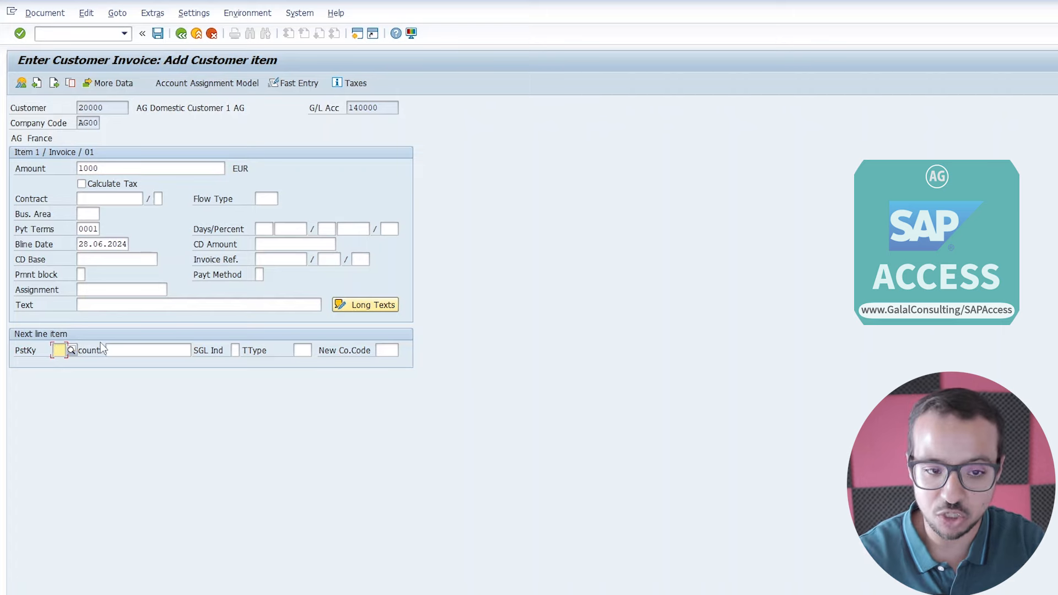
{"action": "type", "text": "50"}
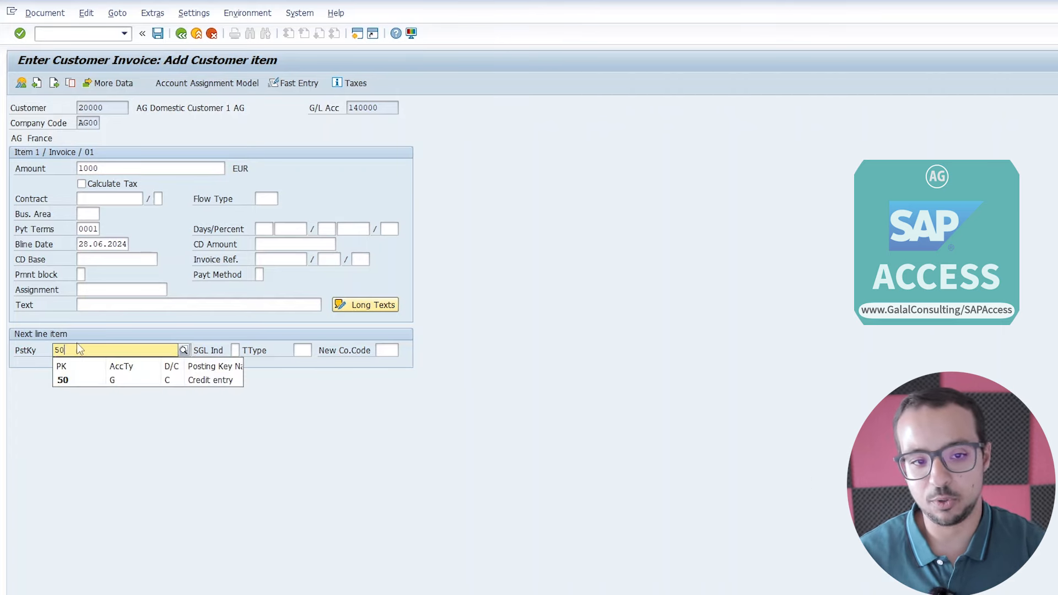
{"action": "left_click", "coordinate": [65, 381]}
{"action": "key", "text": "Return"}
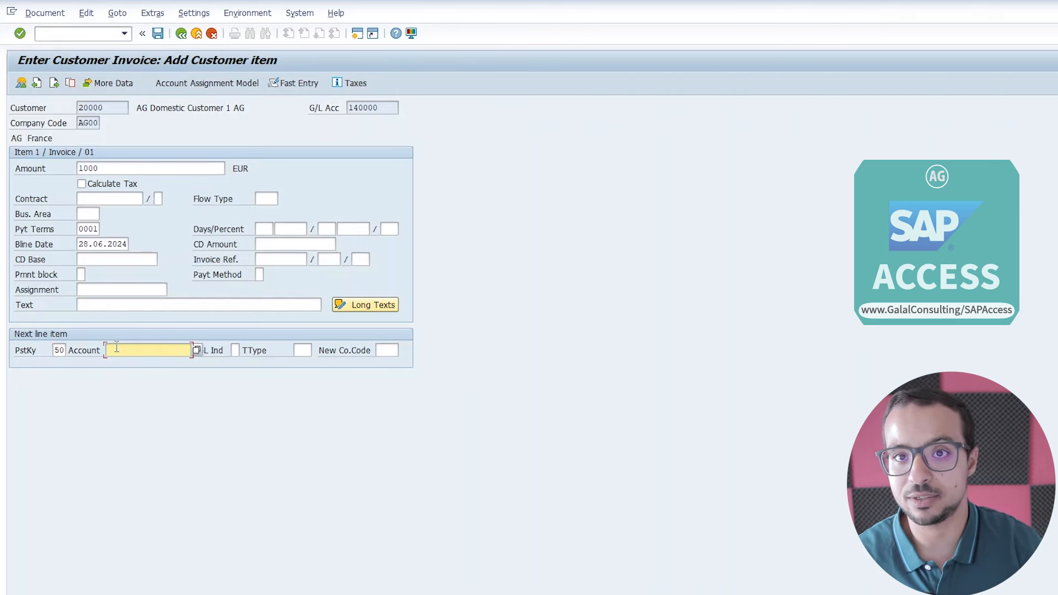
{"action": "type", "text": "91"}
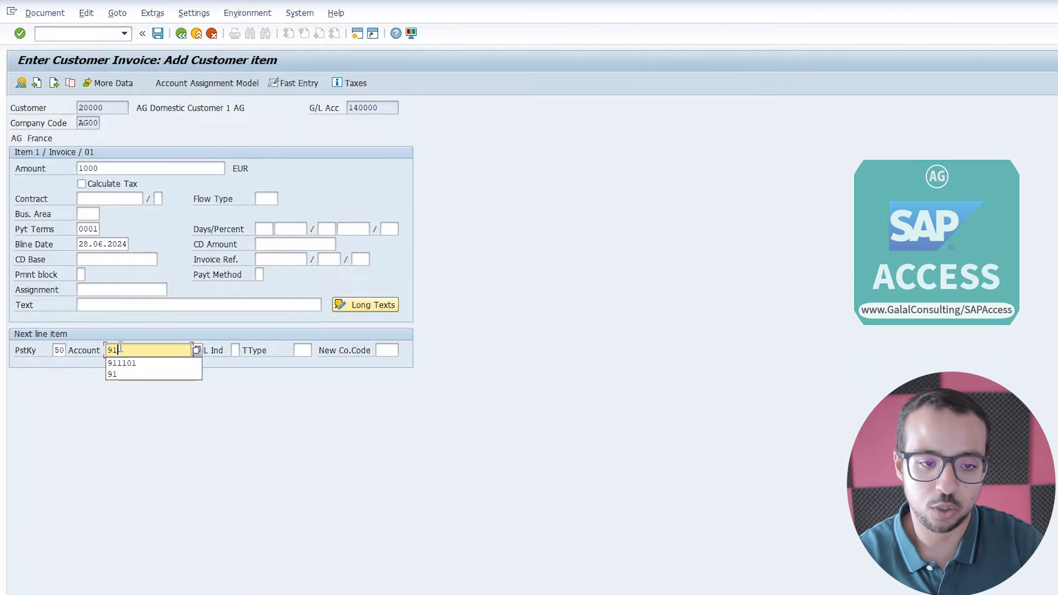
{"action": "type", "text": "1101"}
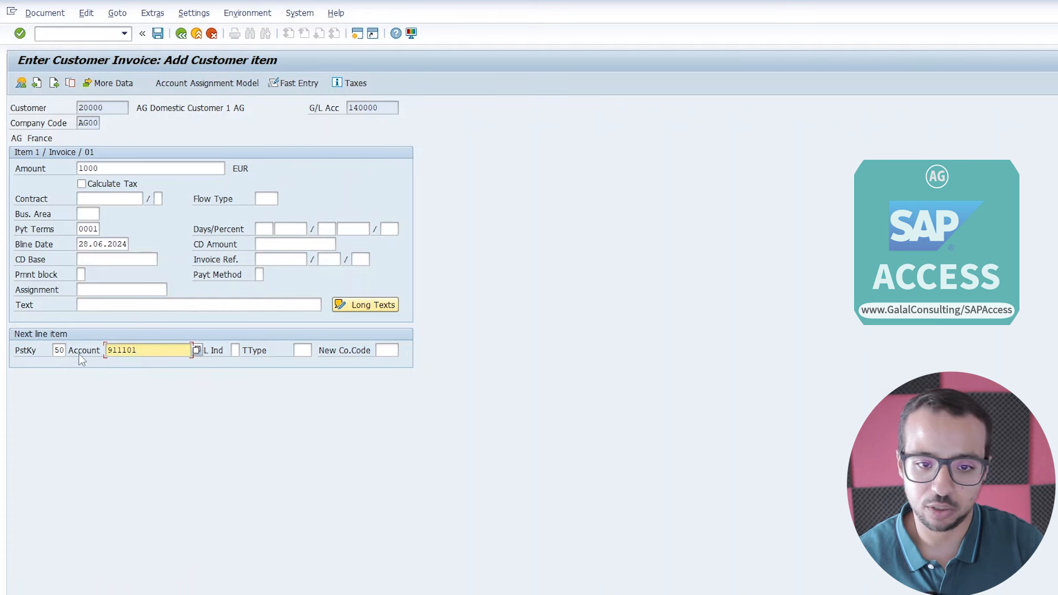
{"action": "key", "text": "Return"}
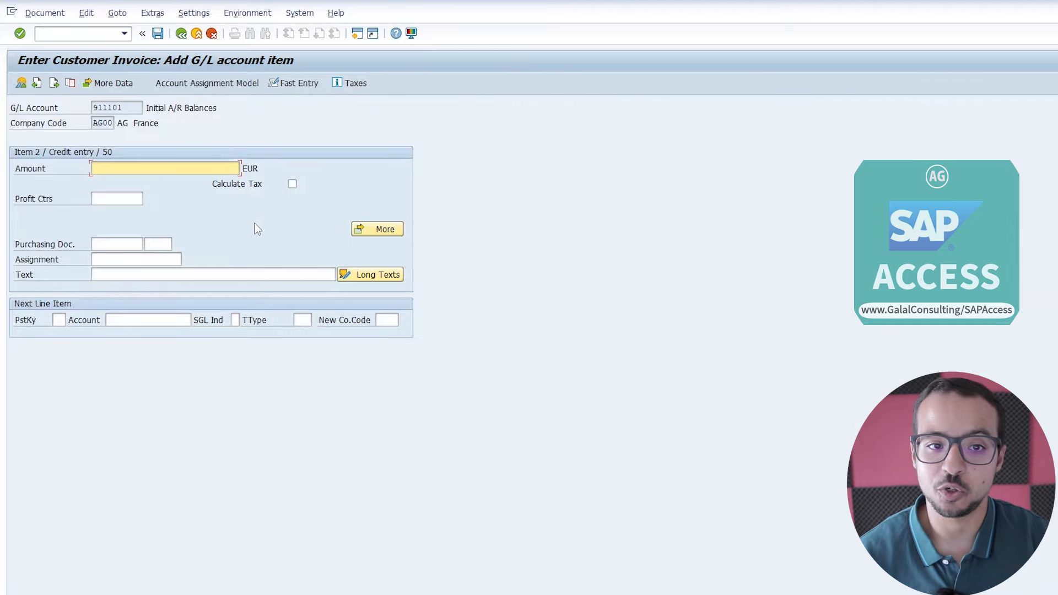
- Enter an amount of 1000 EUR for the G/L account item
{"action": "left_click", "coordinate": [388, 233]}
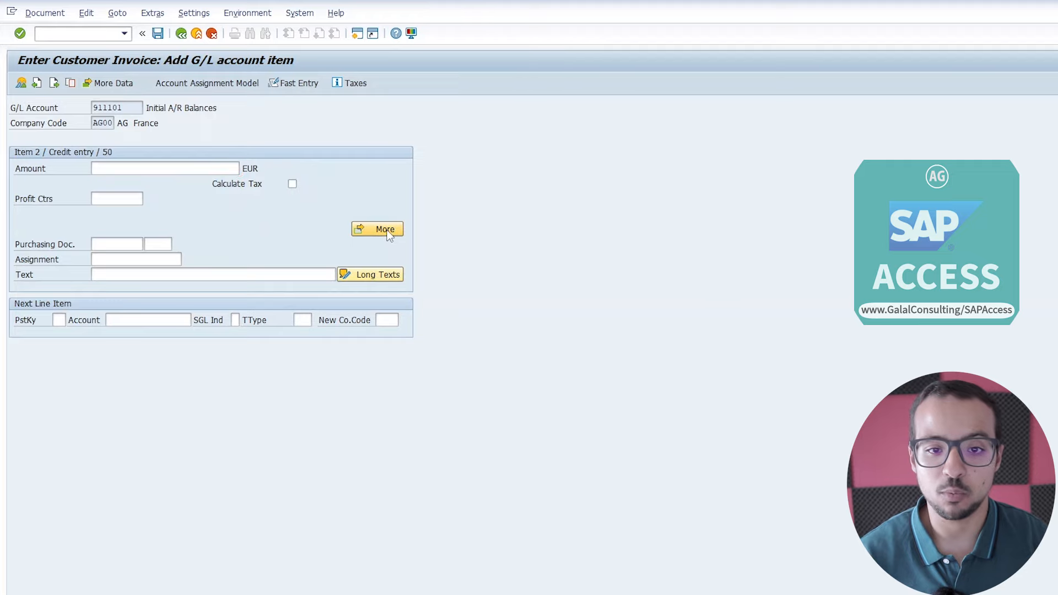
{"action": "type", "text": "1000"}
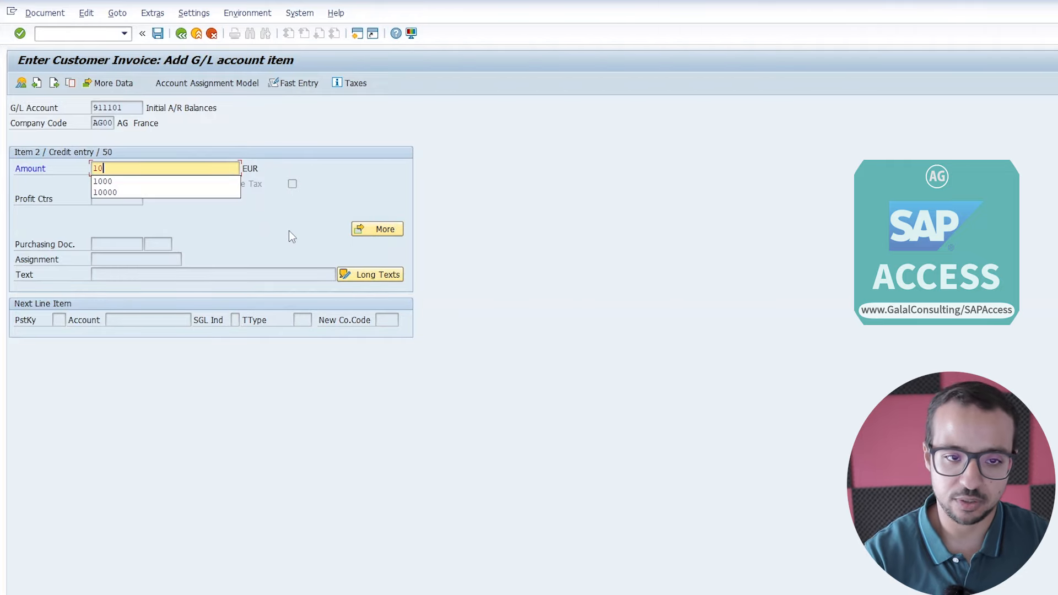
{"action": "key", "text": "Return"}
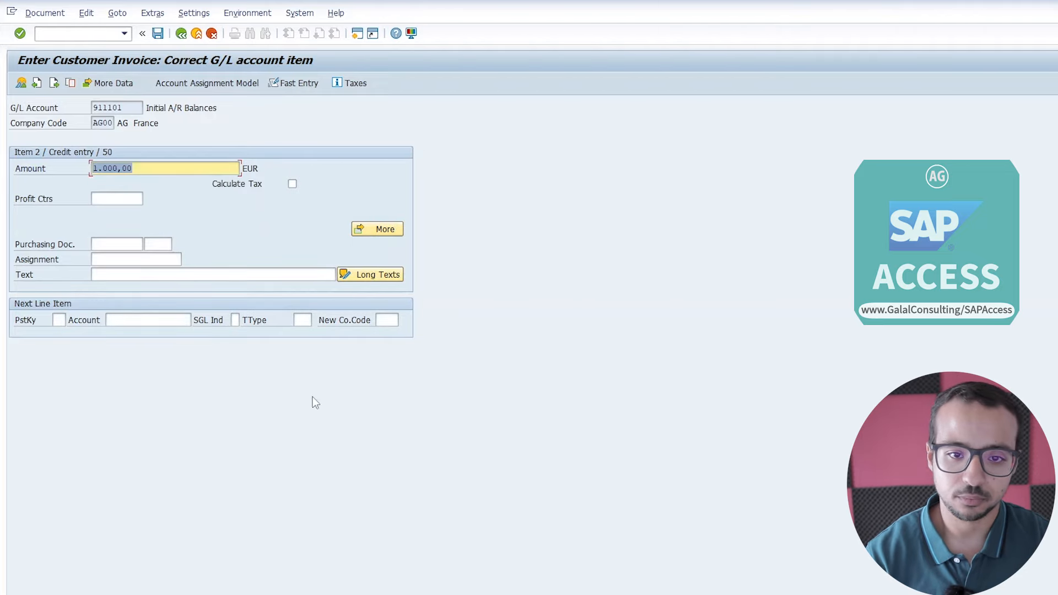
- Check the G/L item's additional account assignments and the customer item's additional details, including its group currency amount
{"action": "left_click", "coordinate": [393, 231]}
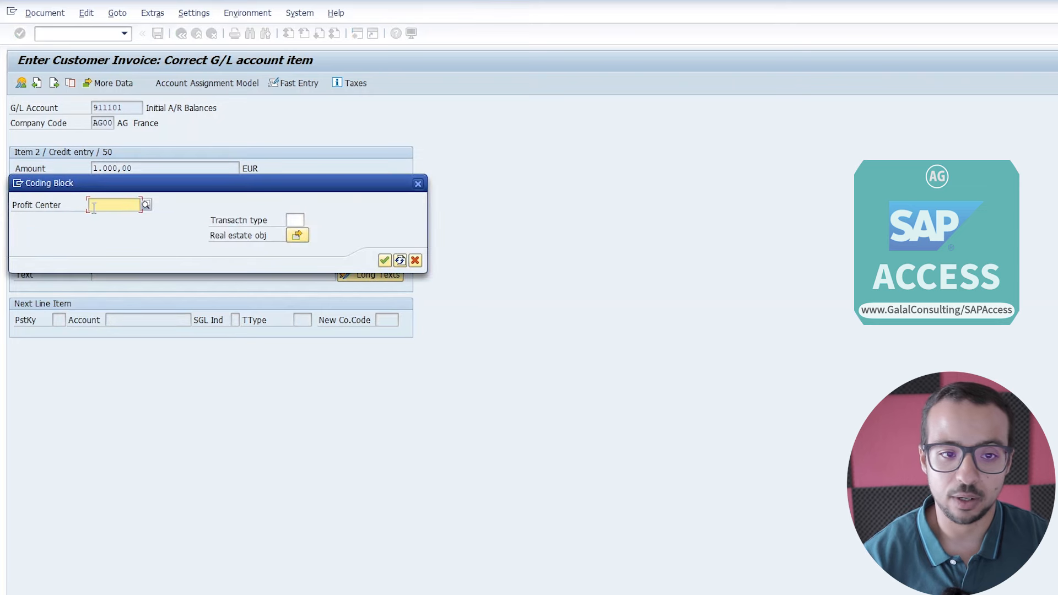
{"action": "left_click", "coordinate": [415, 260]}
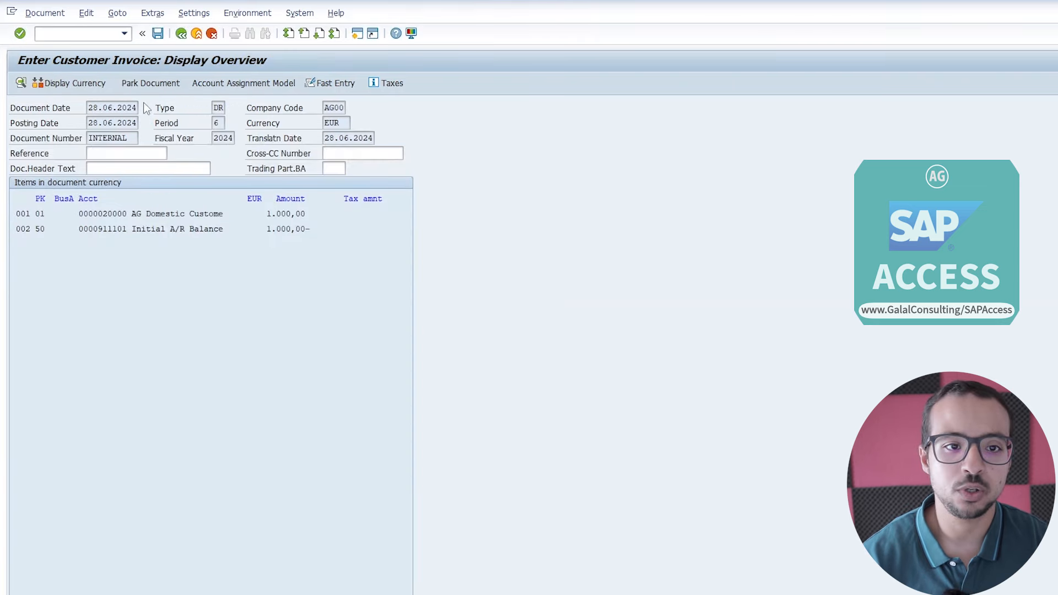
{"action": "double_click", "coordinate": [144, 212]}
{"action": "left_click", "coordinate": [107, 85]}
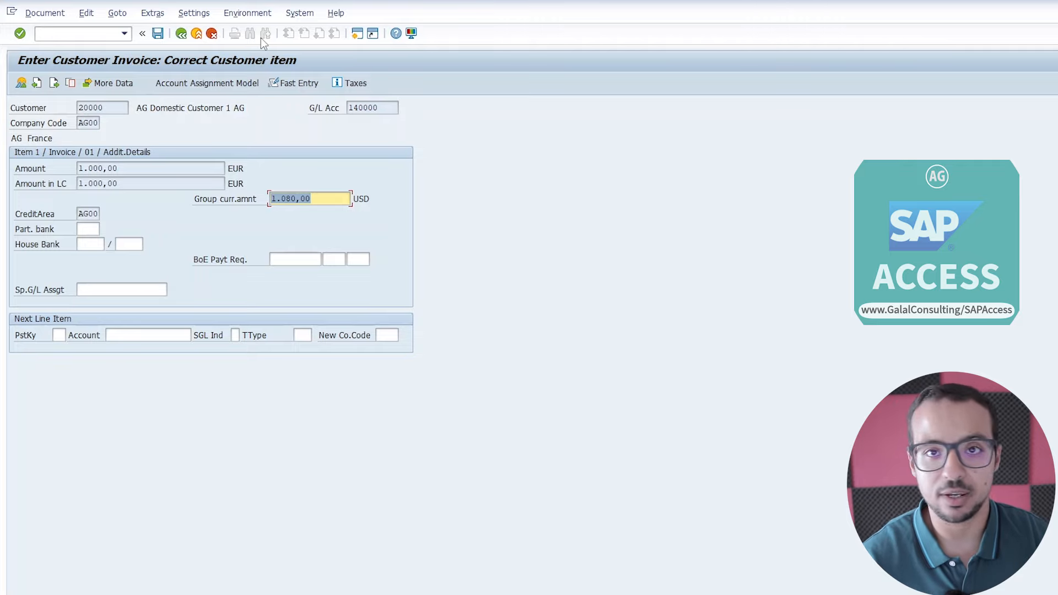
- Switch to the session with recording FB01_01_50 and assign default field names to all recorded fields
{"action": "key", "text": "alt+Tab"}
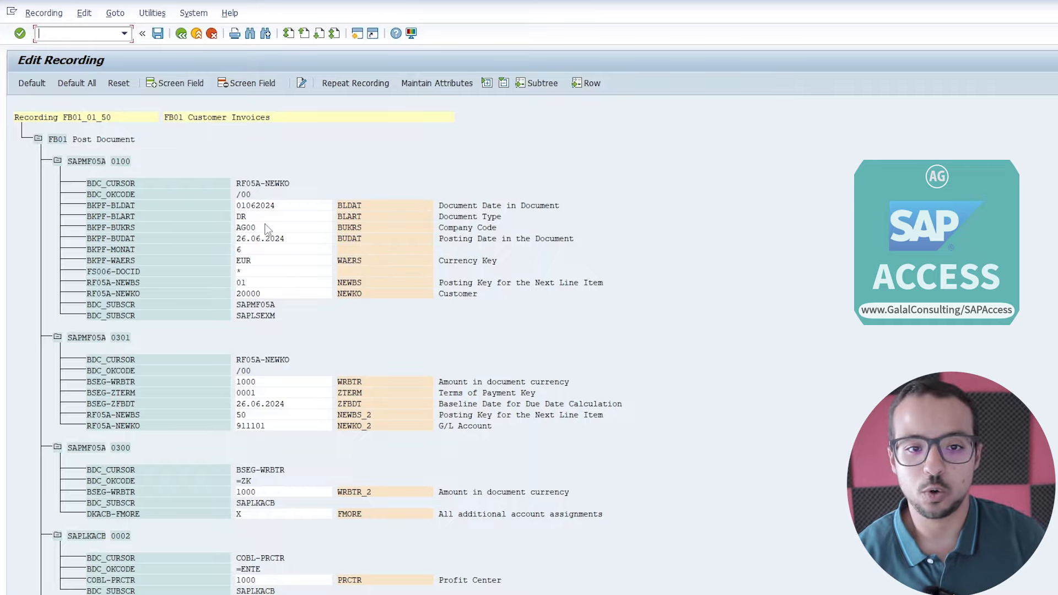
{"action": "left_click", "coordinate": [82, 13]}
{"action": "mouse_move", "coordinate": [116, 14]}
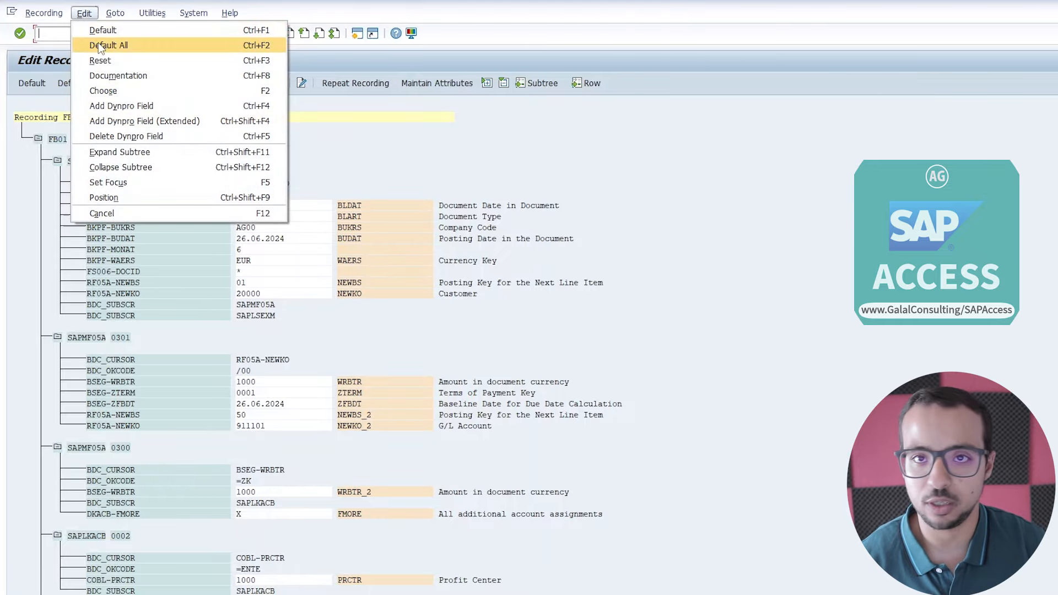
{"action": "left_click", "coordinate": [747, 271]}
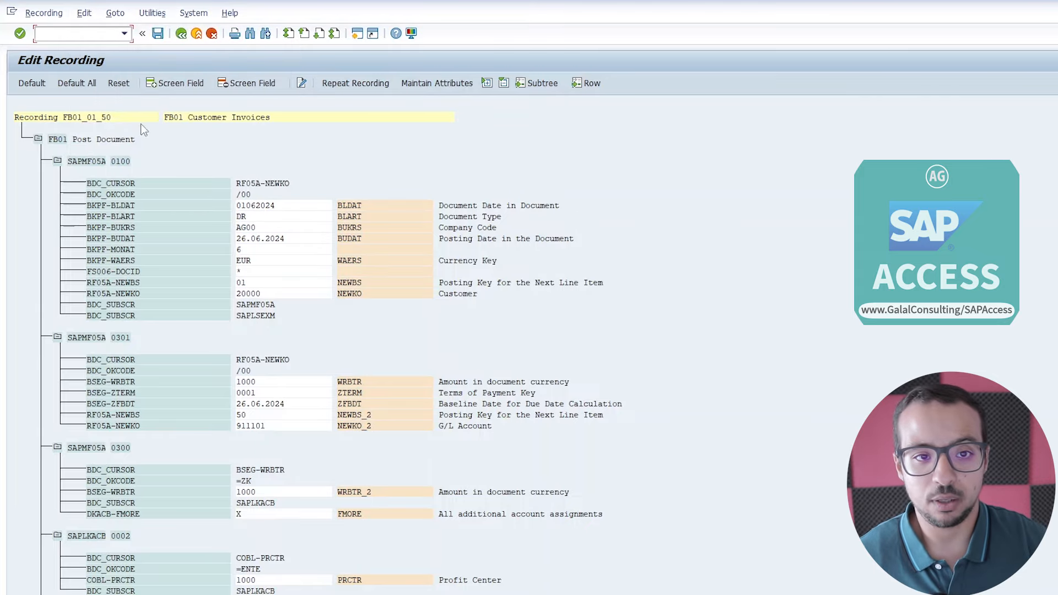
{"action": "left_click", "coordinate": [85, 17]}
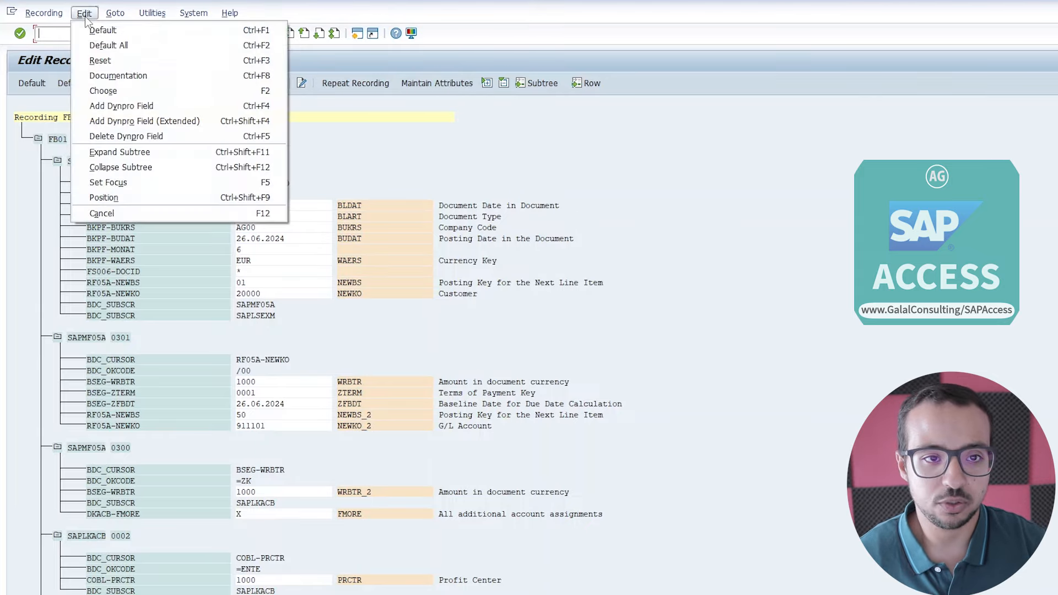
{"action": "left_click", "coordinate": [111, 45]}
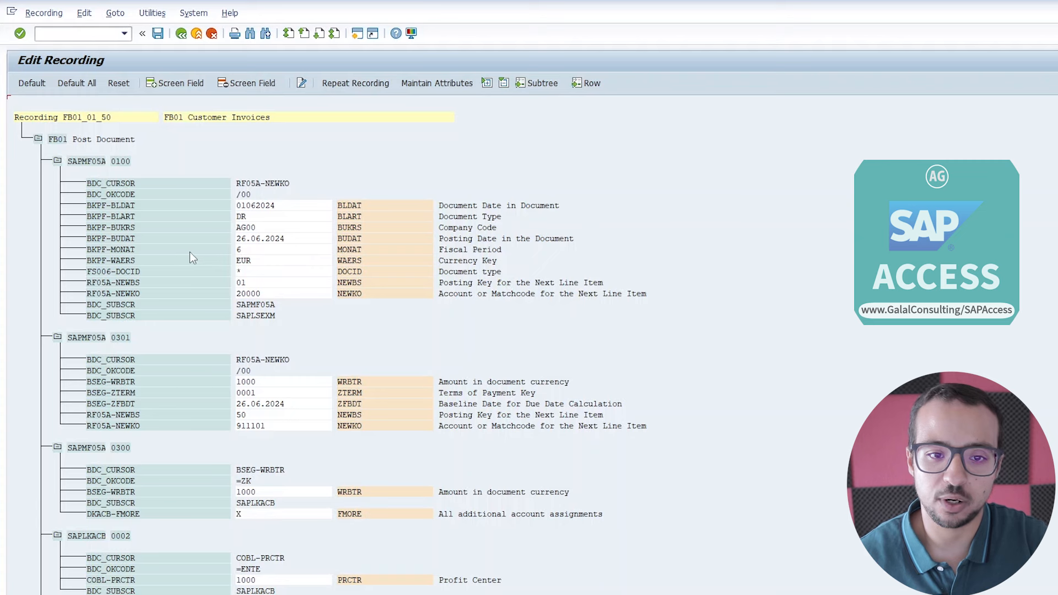
- Reset the field assignment of BKPF-MONAT in screen 0100 and clear its recorded default value
{"action": "left_click", "coordinate": [396, 260]}
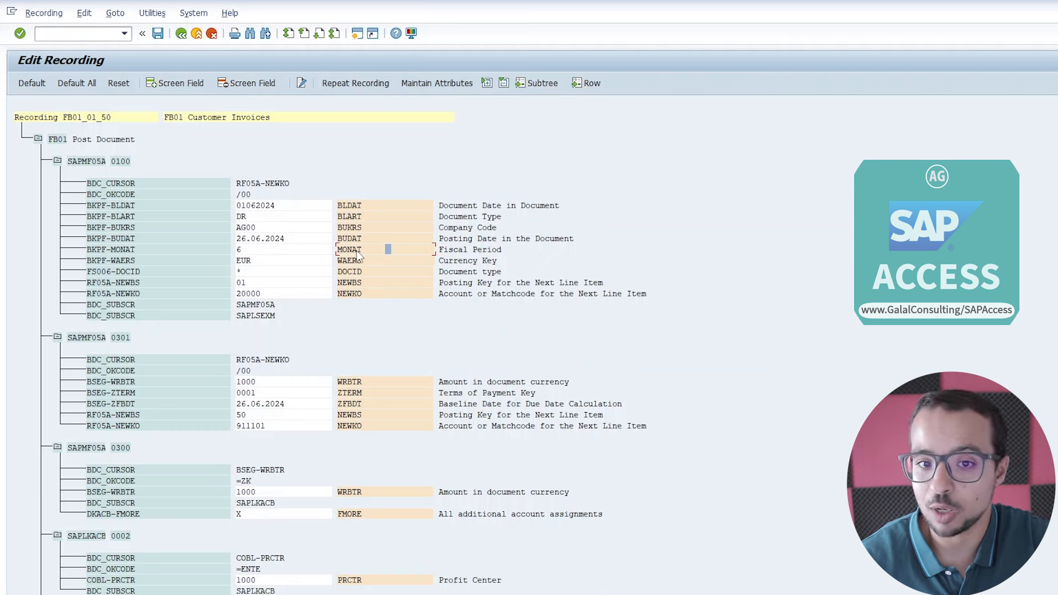
{"action": "left_click", "coordinate": [123, 85]}
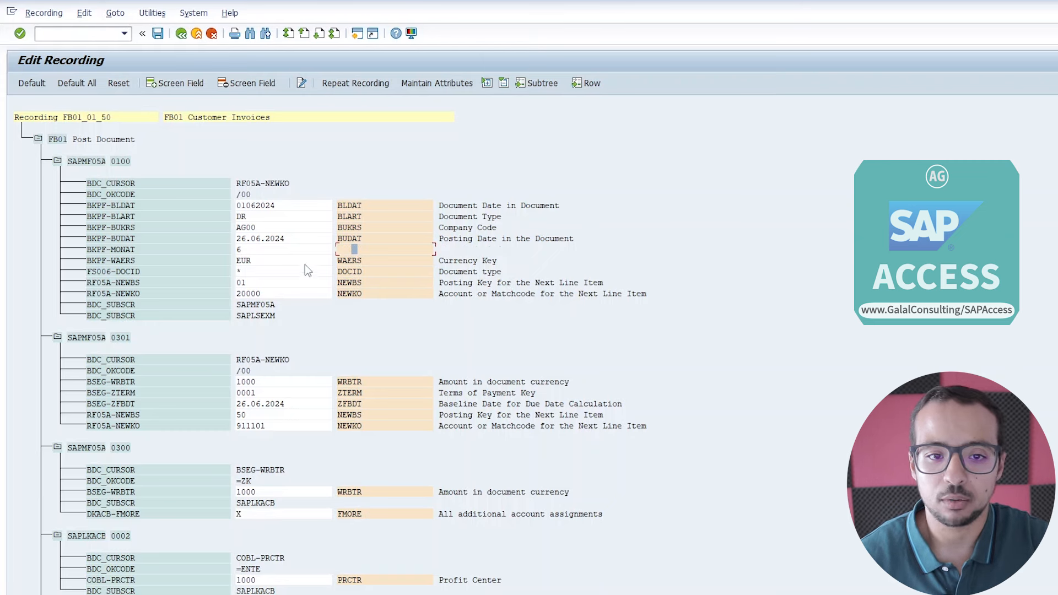
{"action": "double_click", "coordinate": [245, 251]}
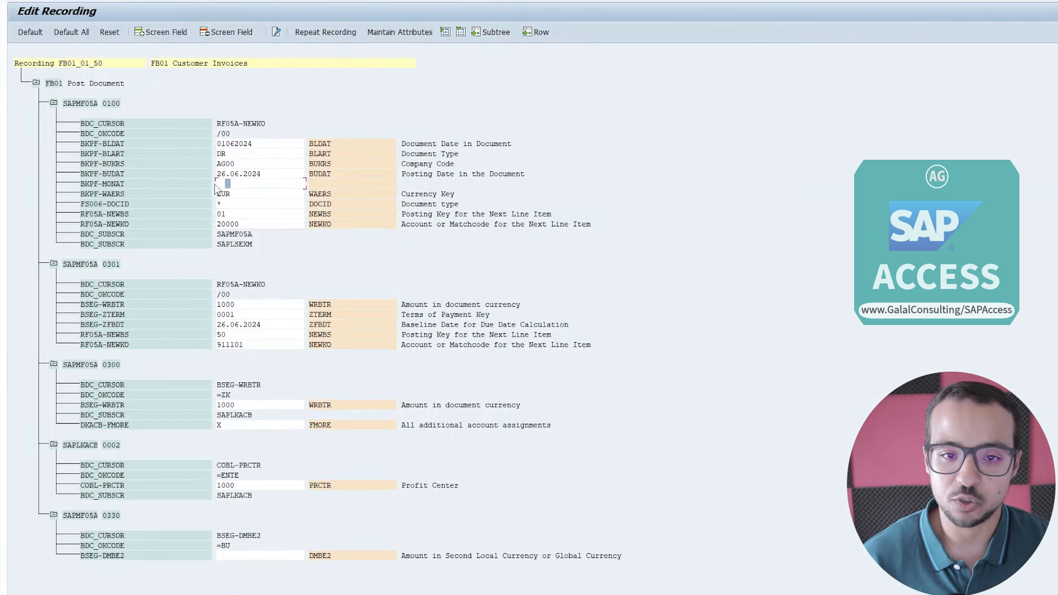
{"action": "left_click", "coordinate": [368, 183]}
{"action": "left_click", "coordinate": [237, 183]}
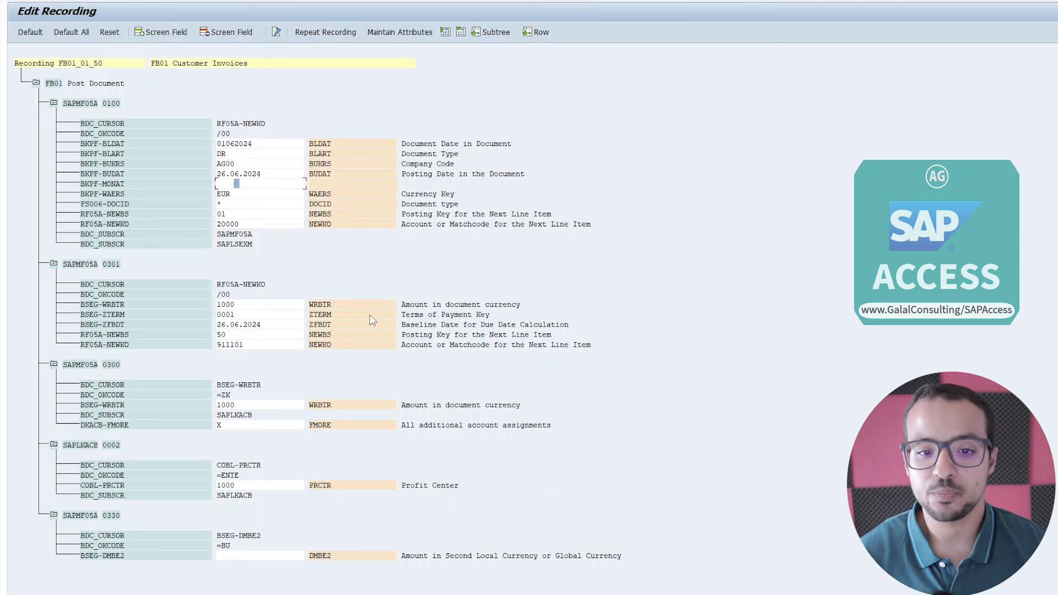
- Rename the assigned field of BSEG-WRBTR in screen 0300 to WRBTR_2
{"action": "left_click", "coordinate": [110, 305]}
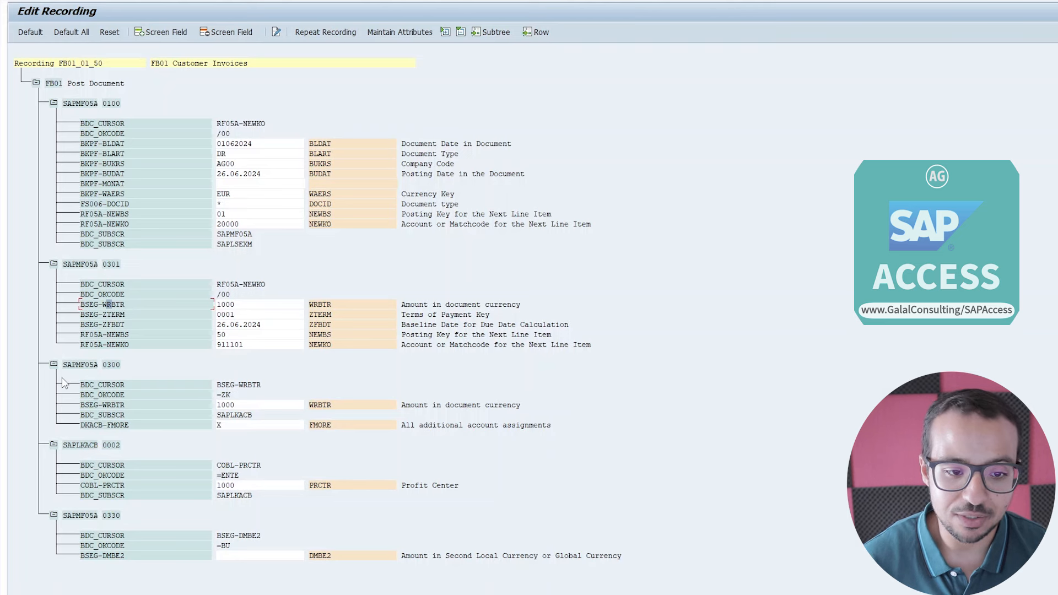
{"action": "left_click", "coordinate": [126, 408]}
{"action": "left_click", "coordinate": [113, 407]}
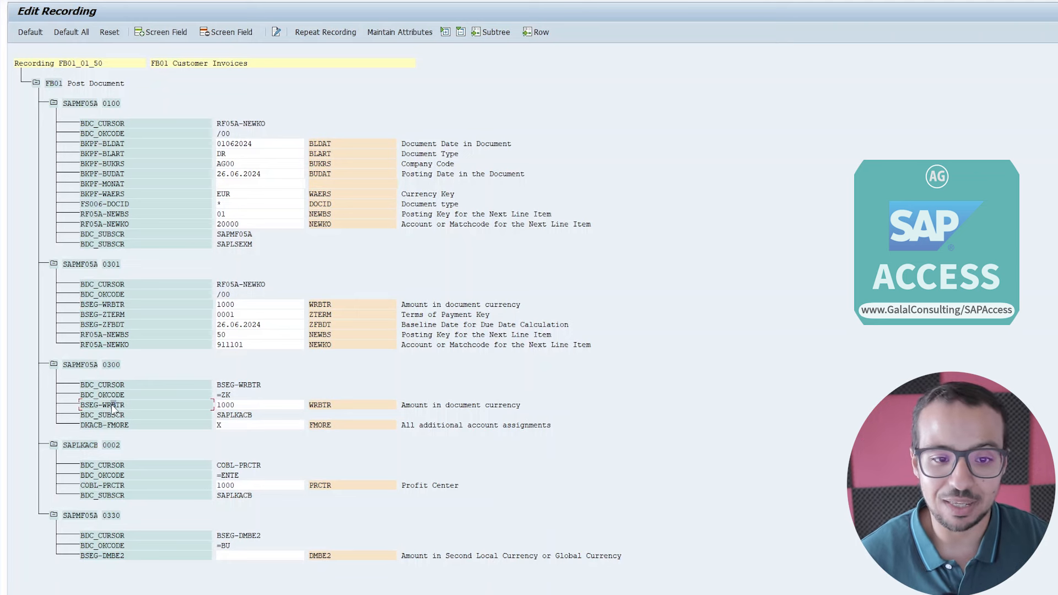
{"action": "left_click", "coordinate": [316, 409]}
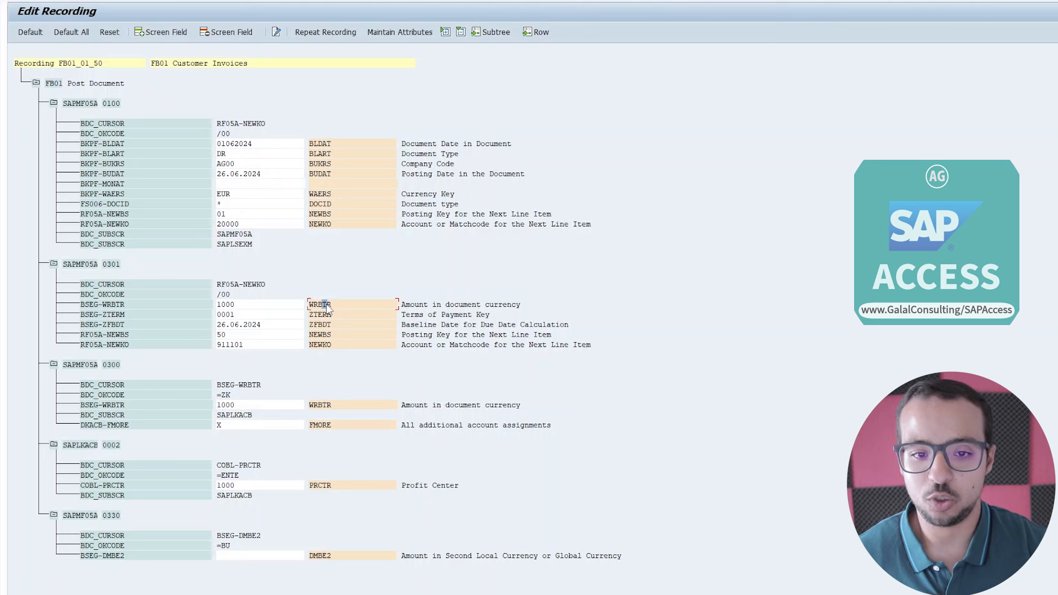
{"action": "double_click", "coordinate": [325, 407]}
{"action": "left_click", "coordinate": [163, 143]}
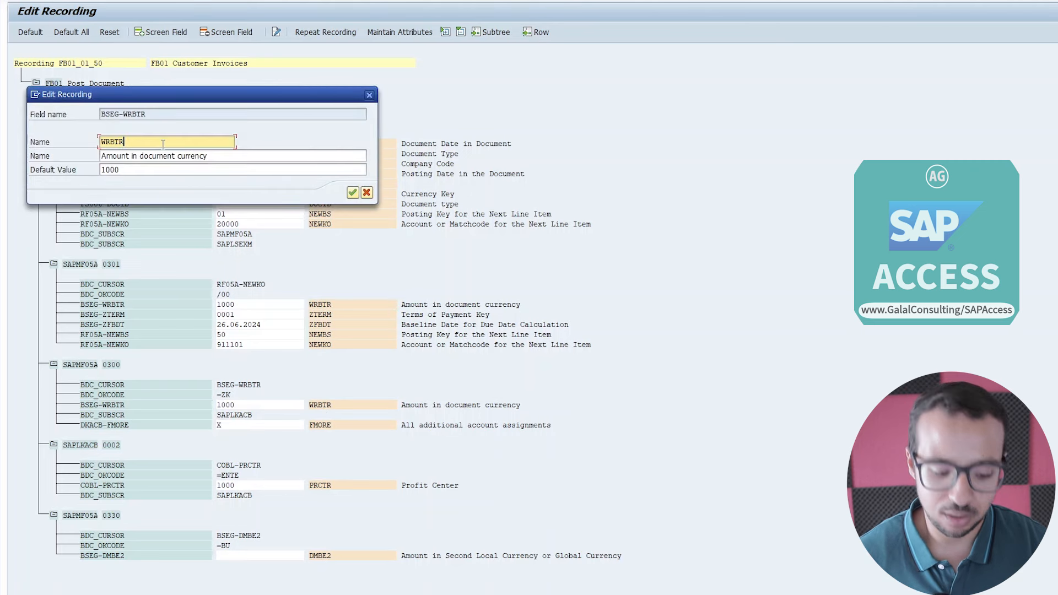
{"action": "type", "text": "_2"}
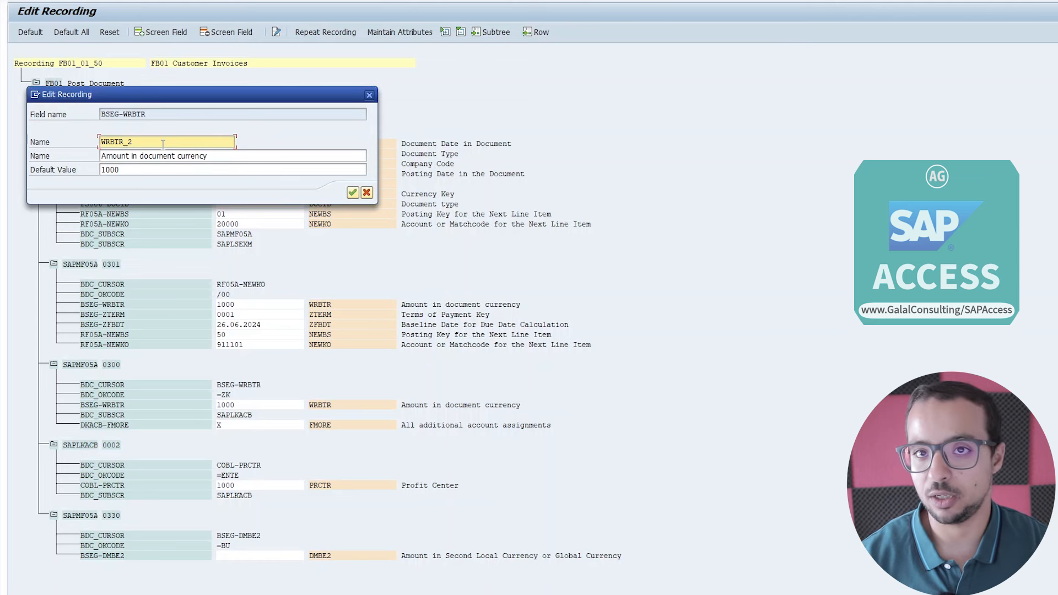
{"action": "key", "text": "Return"}
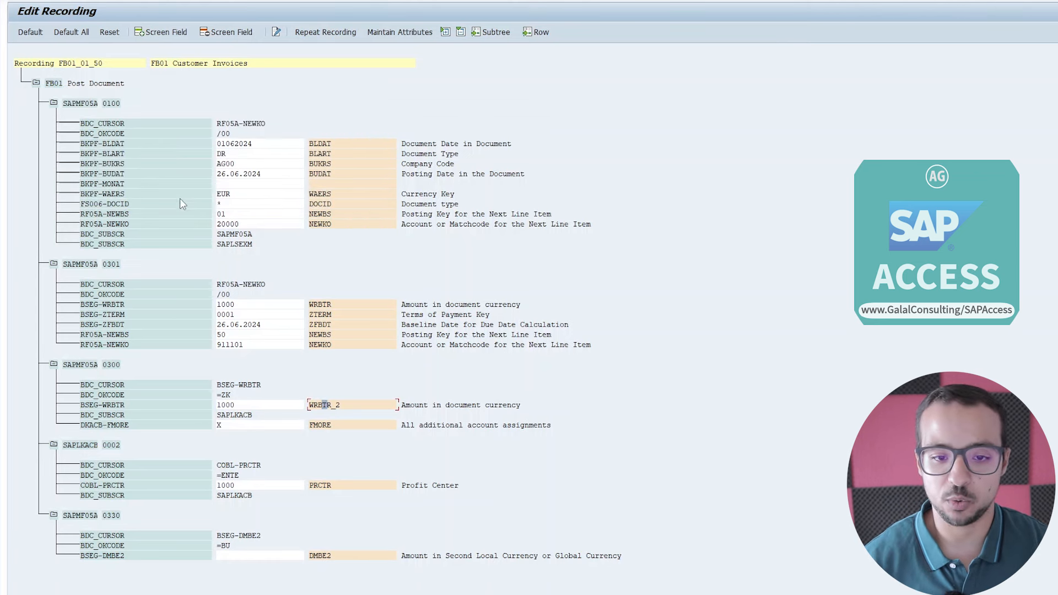
- Rename the assigned field of RF05A-NEWBS in screen 0301 to NEWBS_2
{"action": "left_click", "coordinate": [326, 306]}
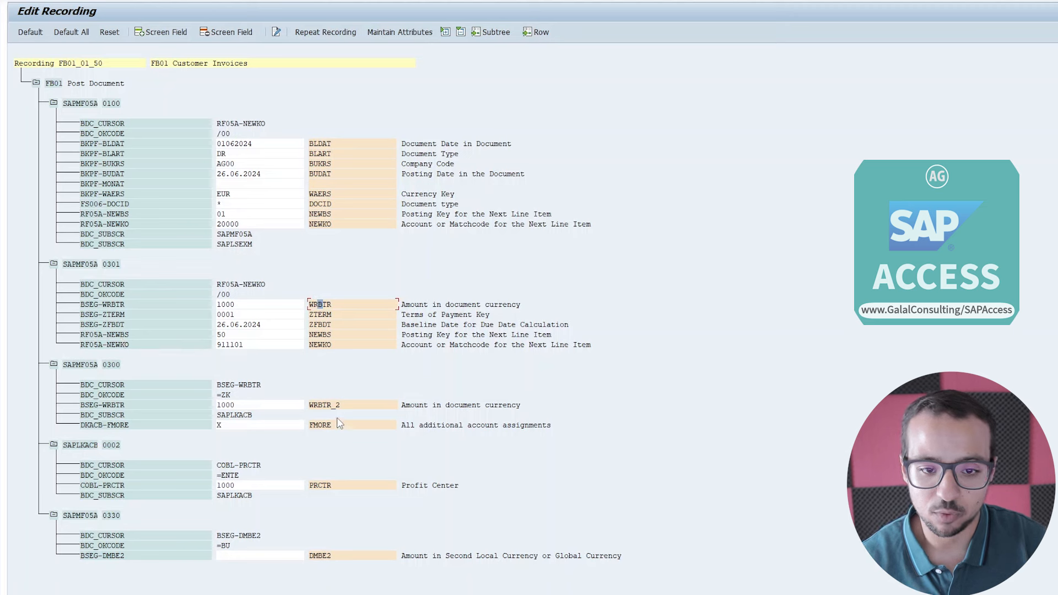
{"action": "left_click", "coordinate": [318, 216]}
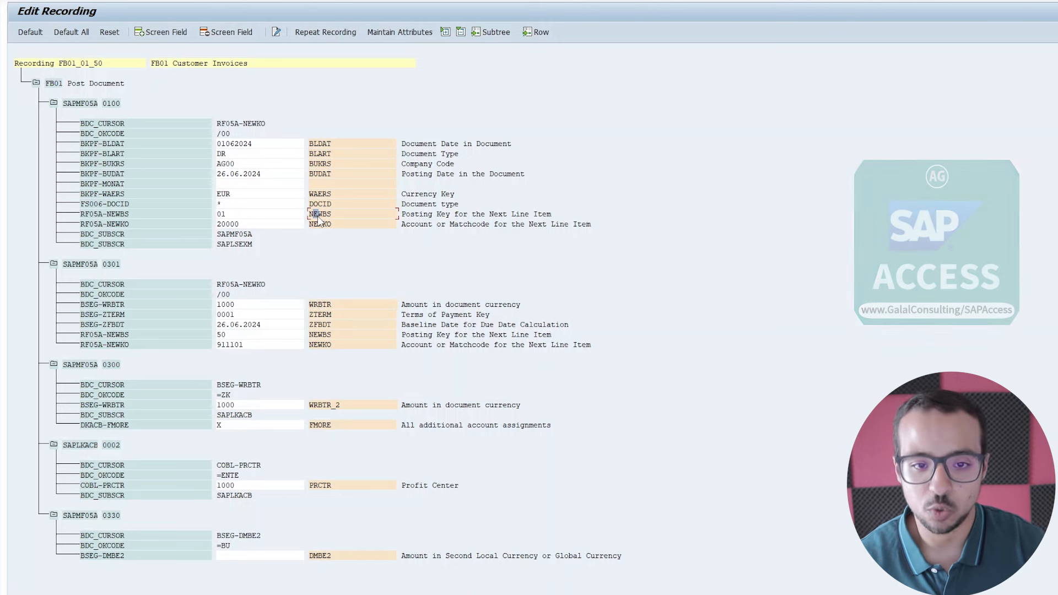
{"action": "double_click", "coordinate": [319, 336]}
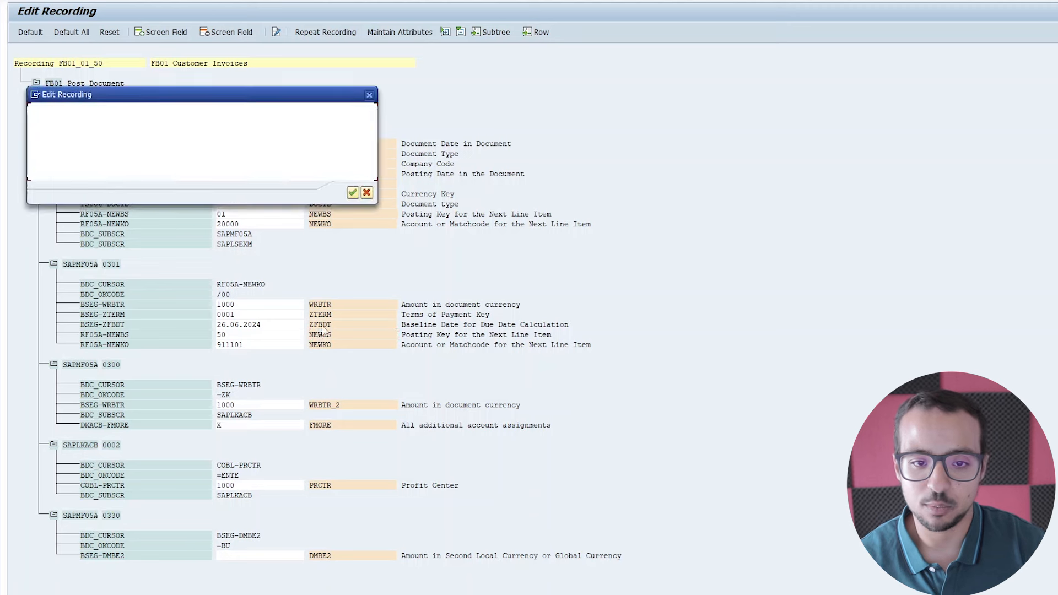
{"action": "left_click", "coordinate": [208, 142]}
{"action": "type", "text": "_2"}
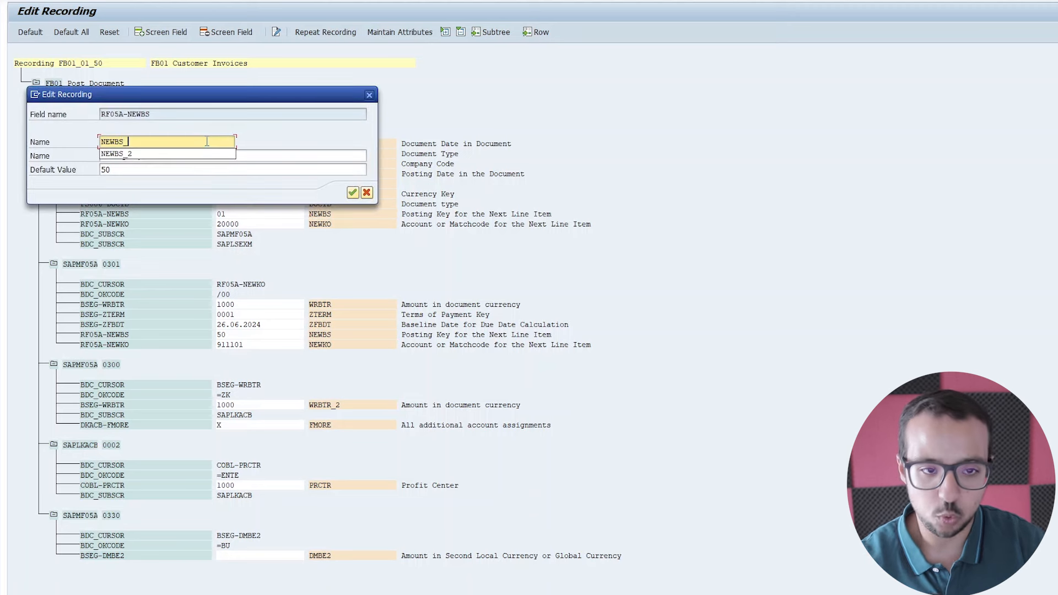
{"action": "left_click", "coordinate": [352, 194]}
- Rename the assigned field of RF05A-NEWKO in screen 0301 to NEWKO_2
{"action": "left_click", "coordinate": [321, 346]}
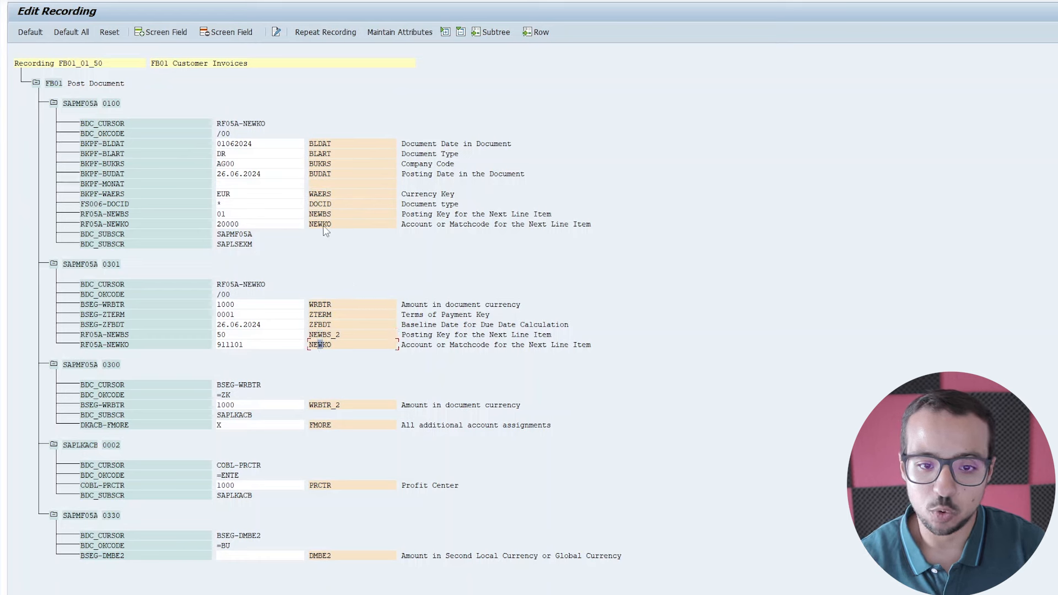
{"action": "double_click", "coordinate": [322, 346]}
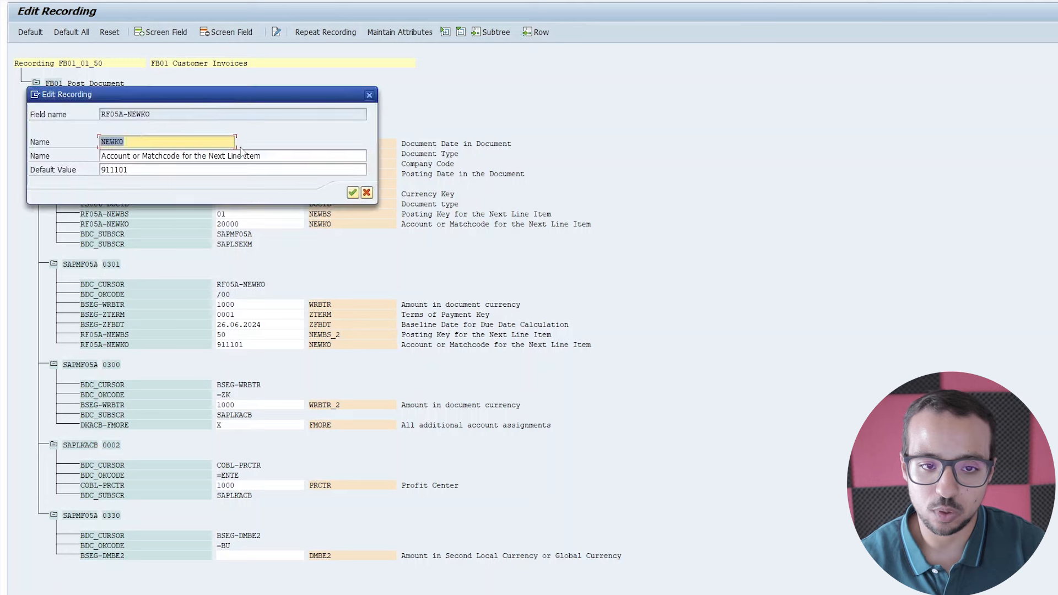
{"action": "left_click", "coordinate": [220, 144]}
{"action": "type", "text": "_2"}
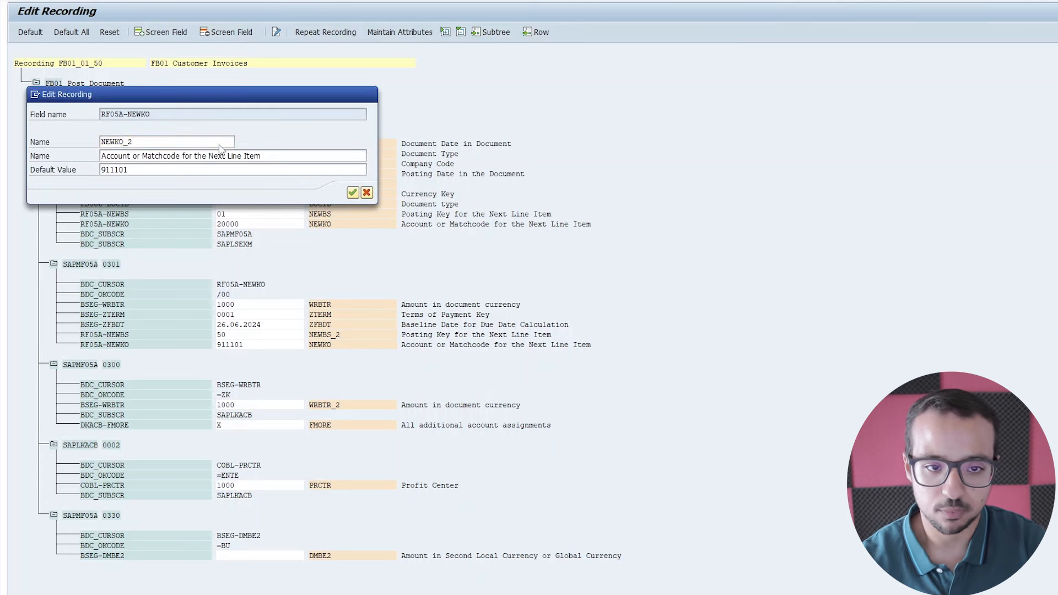
{"action": "key", "text": "Return"}
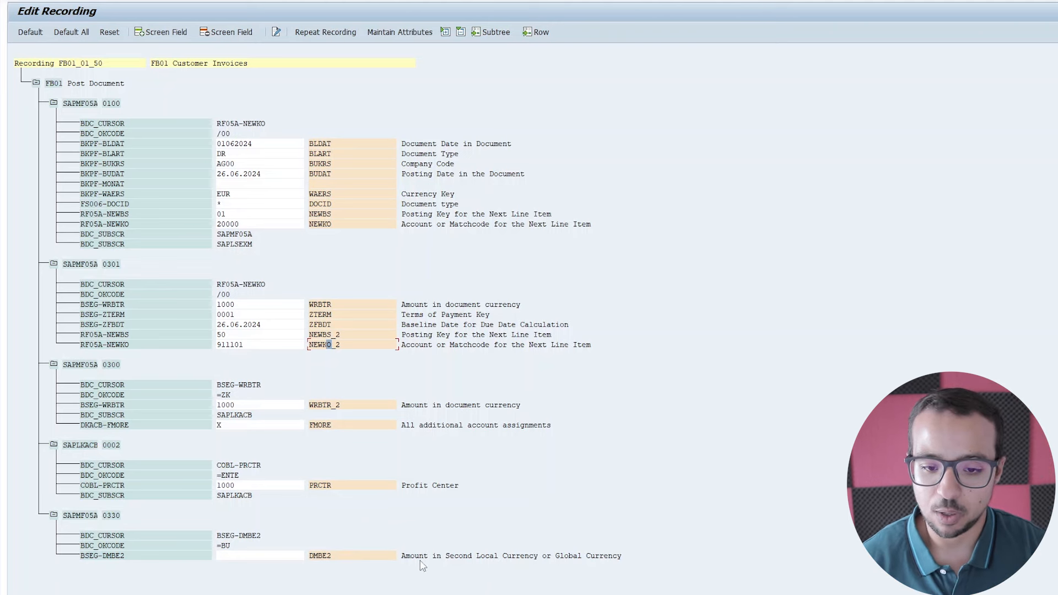
- Reset the field assignment of BSEG-DMBE2 in screen 0330 and check its default value
{"action": "left_click", "coordinate": [352, 555]}
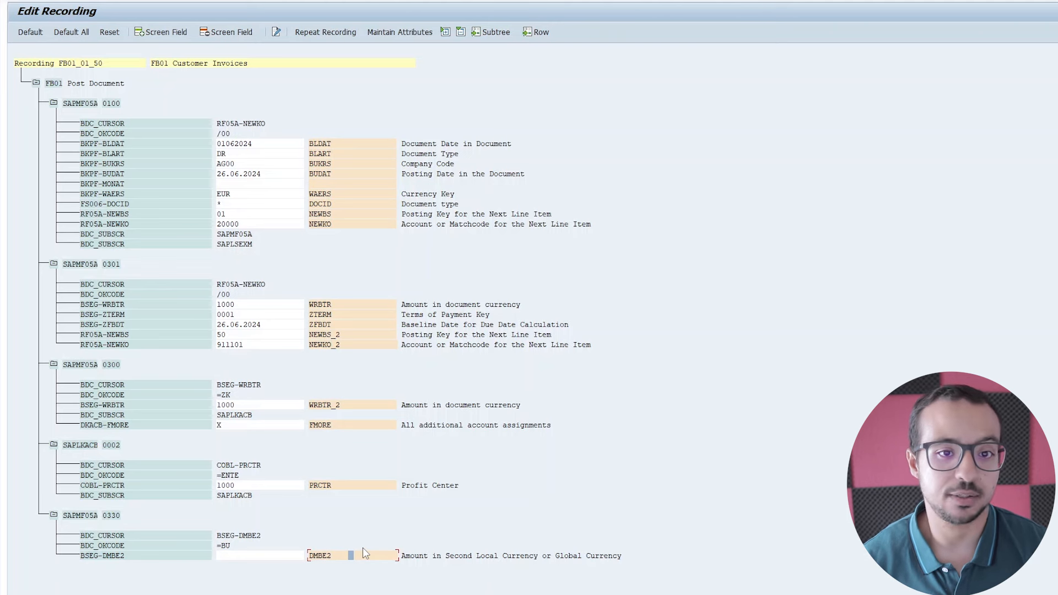
{"action": "left_click", "coordinate": [109, 32]}
{"action": "double_click", "coordinate": [254, 555]}
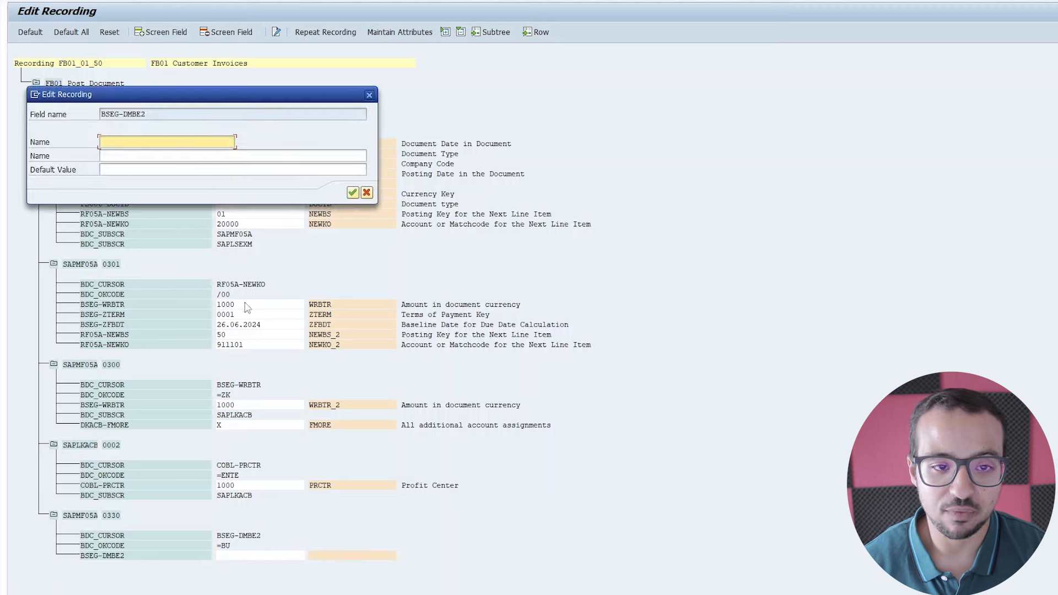
{"action": "left_click", "coordinate": [146, 169]}
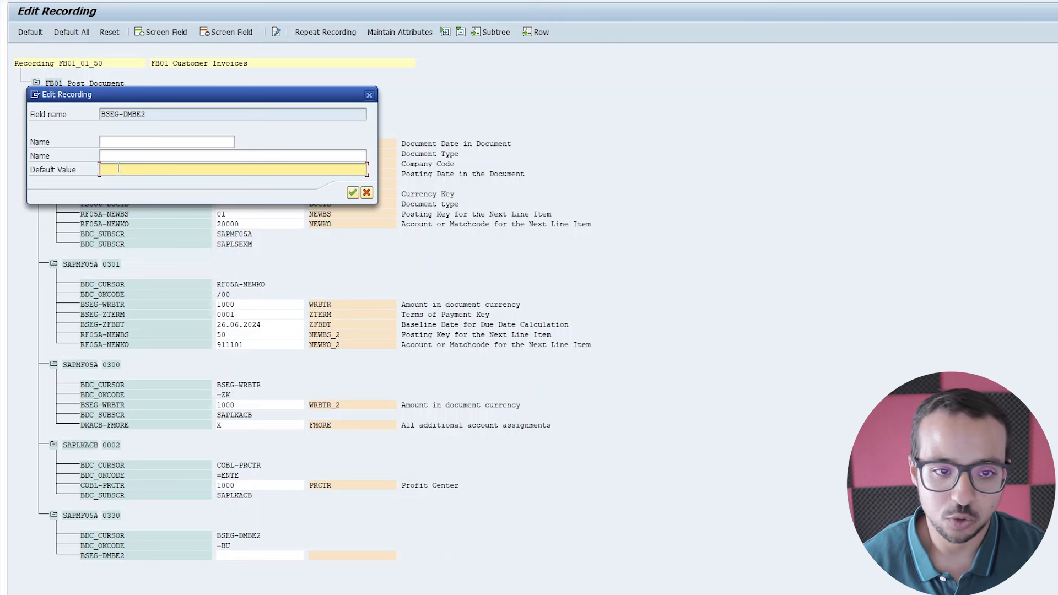
{"action": "left_click", "coordinate": [366, 192]}
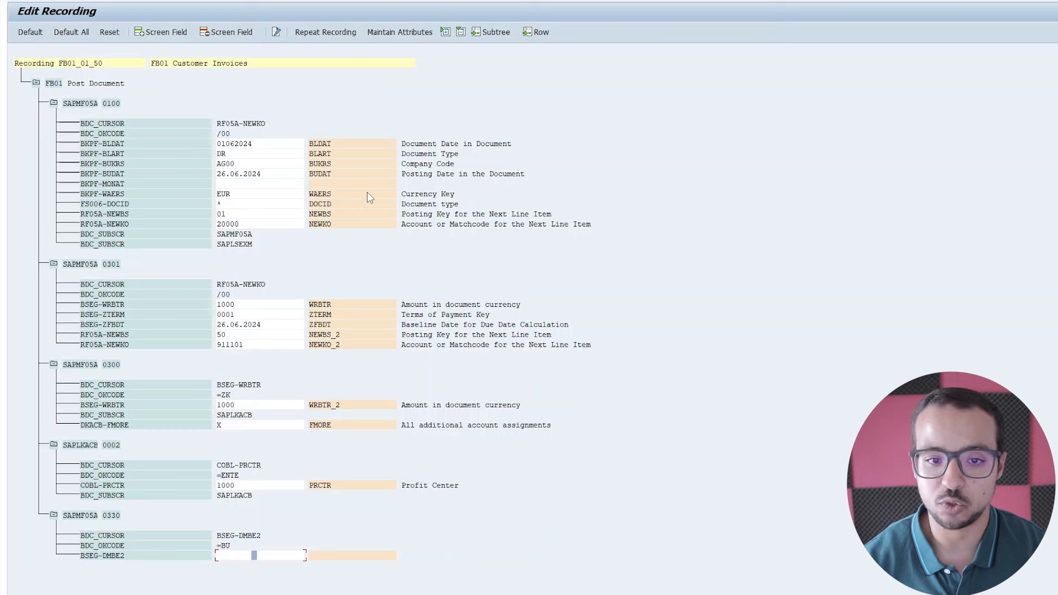
- Reset the field assignment of FS006-DOCID in screen 0100 and return to the LSMW process step list
{"action": "left_click", "coordinate": [162, 204]}
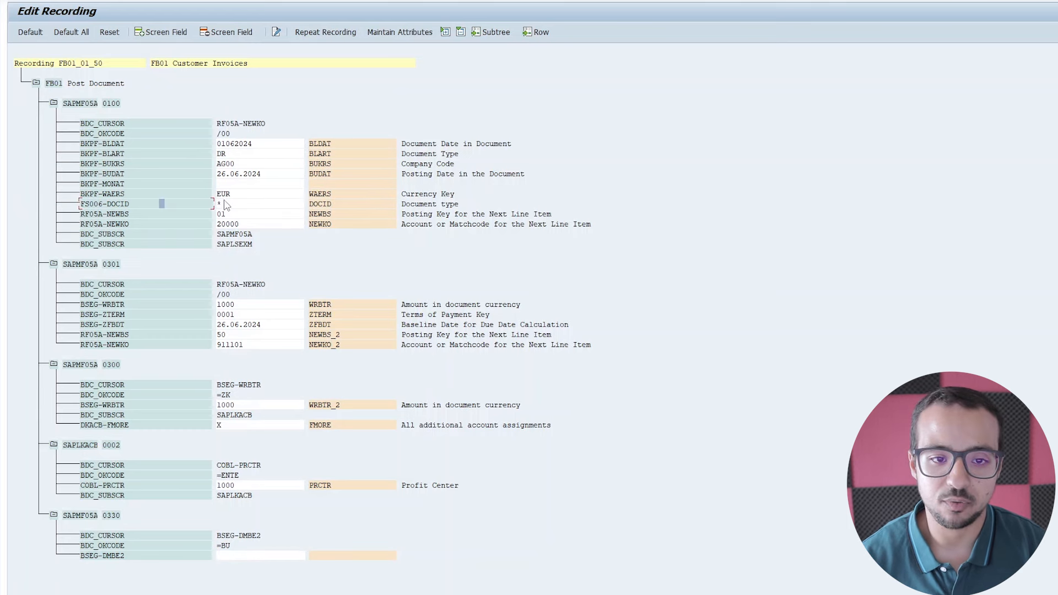
{"action": "left_click", "coordinate": [325, 205]}
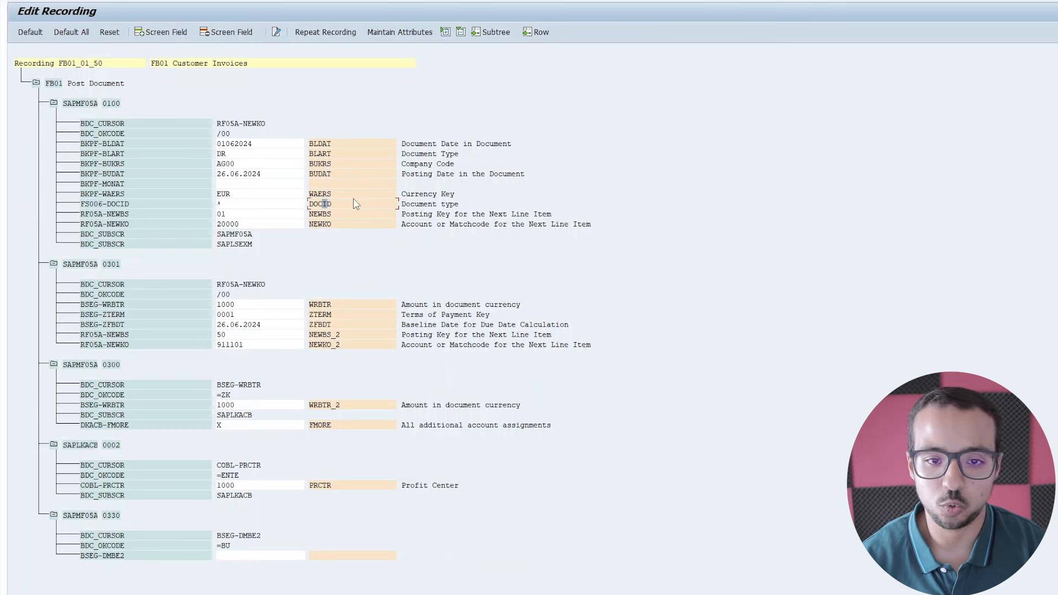
{"action": "left_click", "coordinate": [108, 32]}
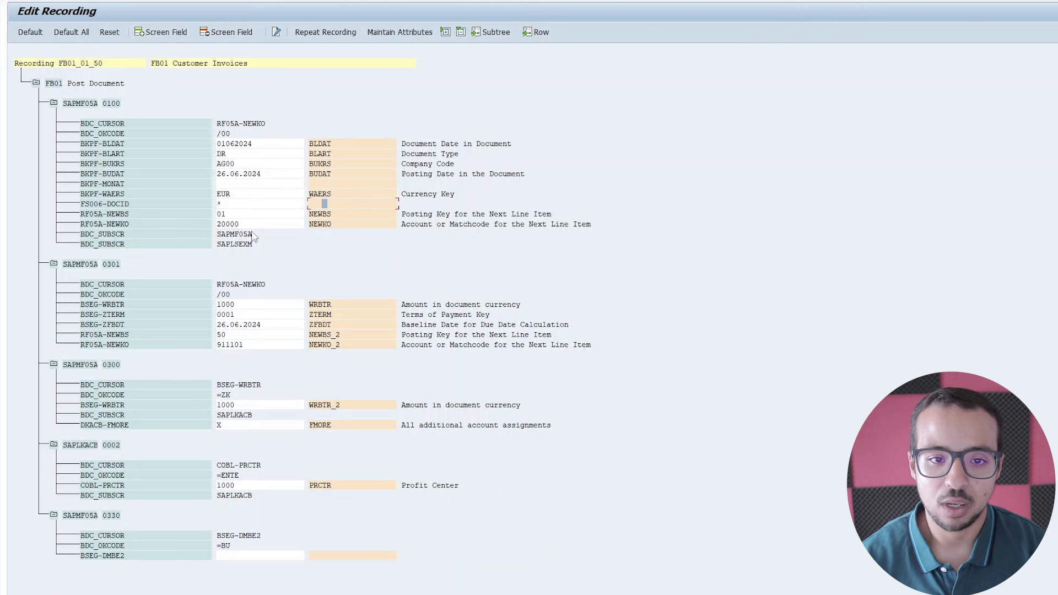
{"action": "left_click", "coordinate": [233, 205]}
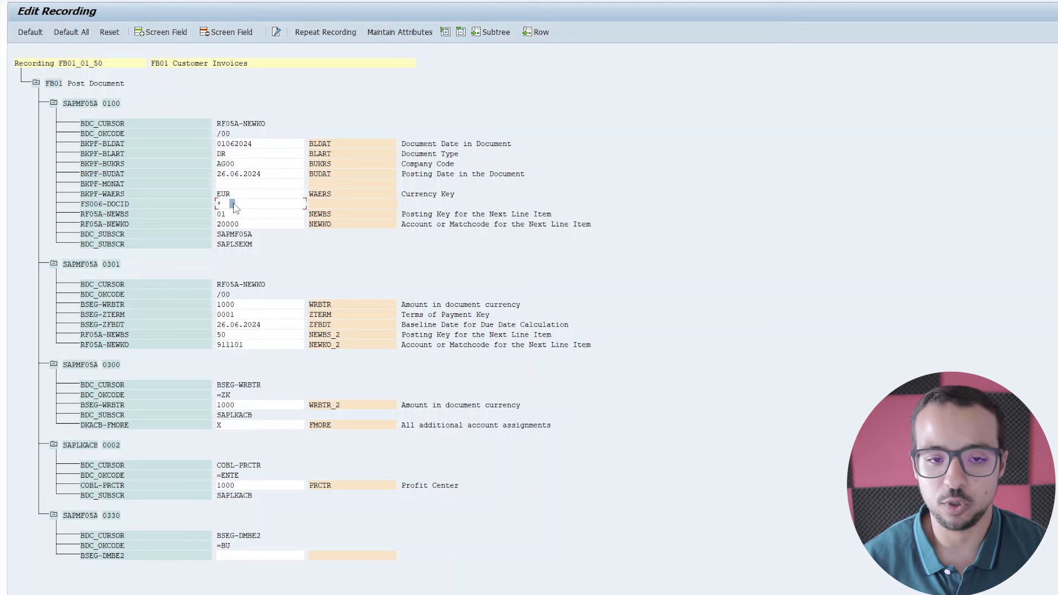
{"action": "left_click", "coordinate": [237, 156]}
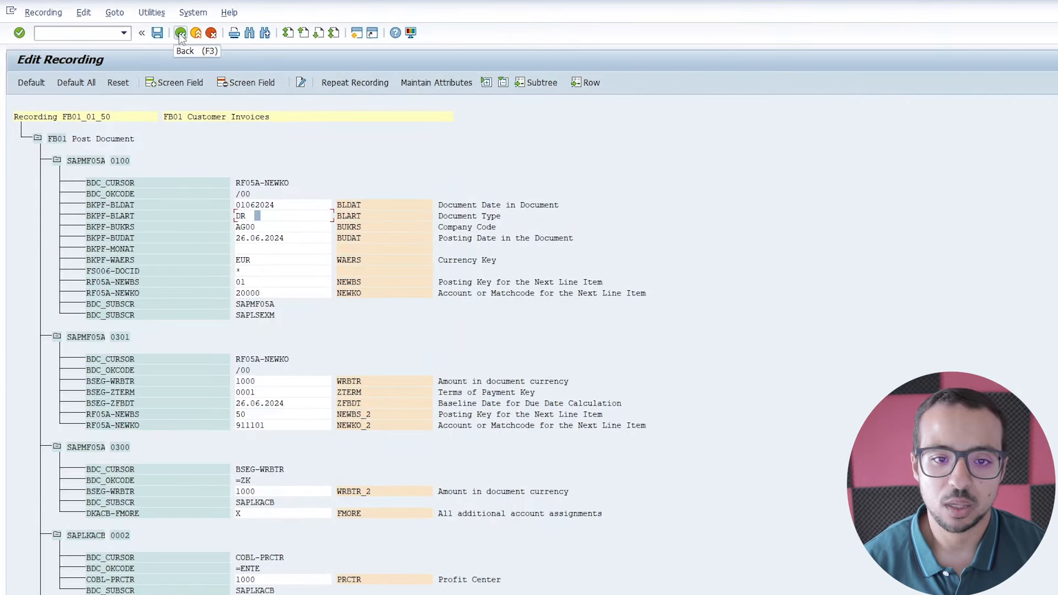
{"action": "left_click", "coordinate": [180, 35]}
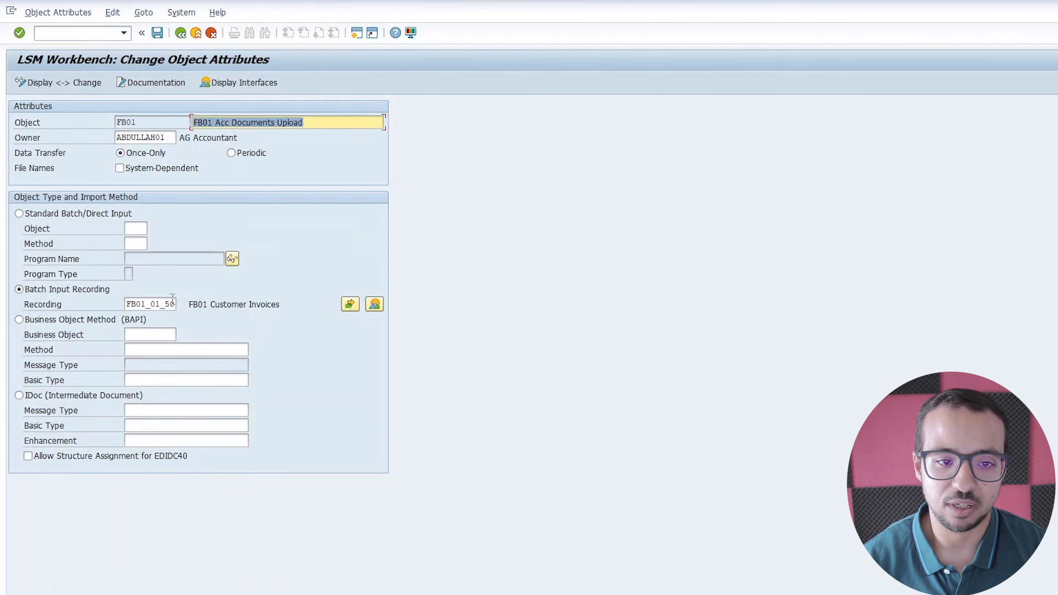
{"action": "left_click", "coordinate": [181, 33]}
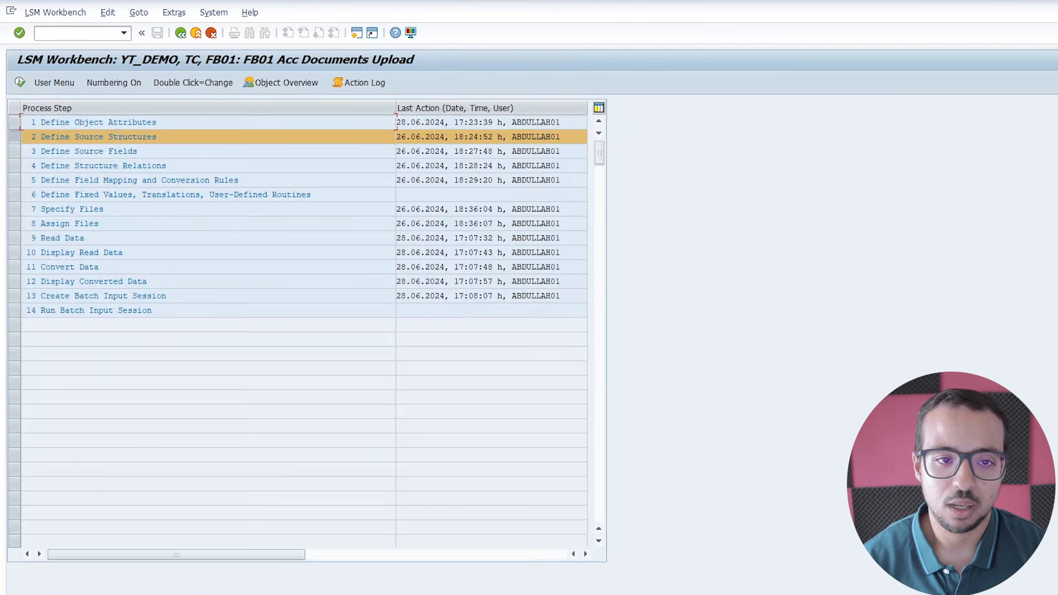
- Review the source structure of the FB01 object and the source fields defined under it
{"action": "double_click", "coordinate": [116, 136]}
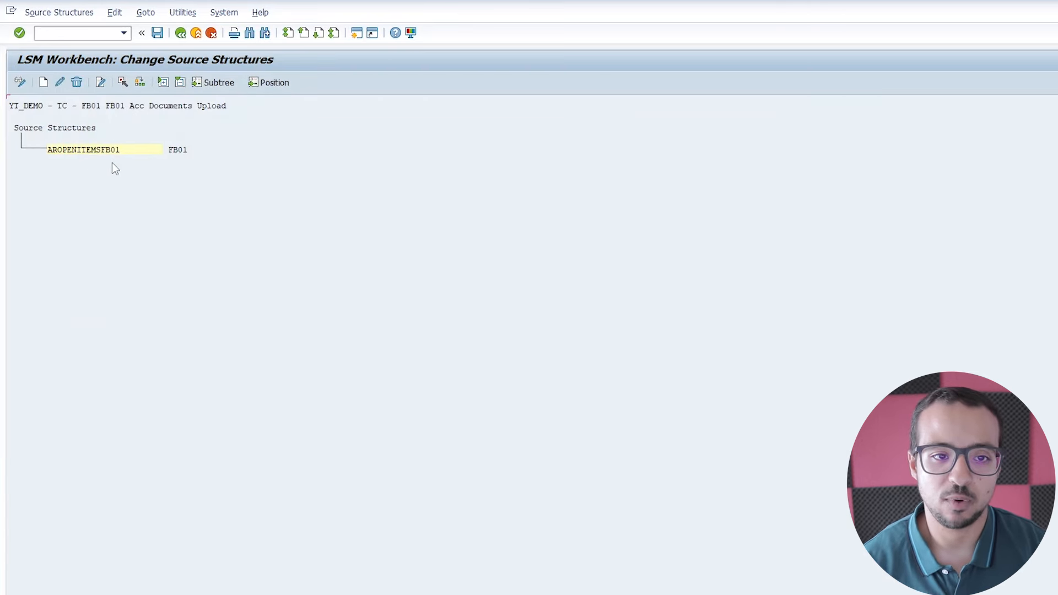
{"action": "left_click", "coordinate": [180, 33]}
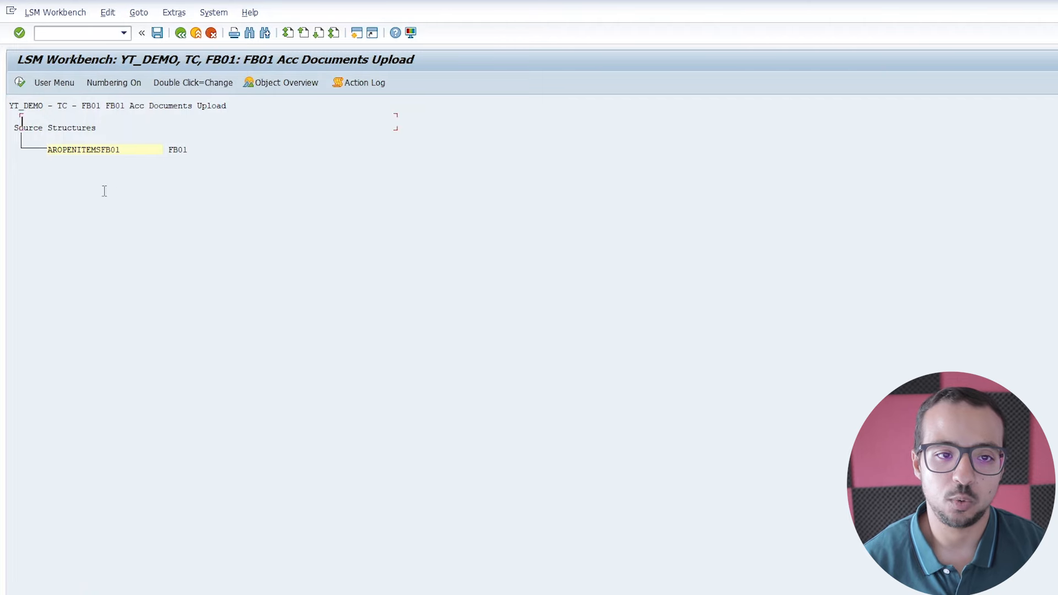
{"action": "double_click", "coordinate": [65, 150]}
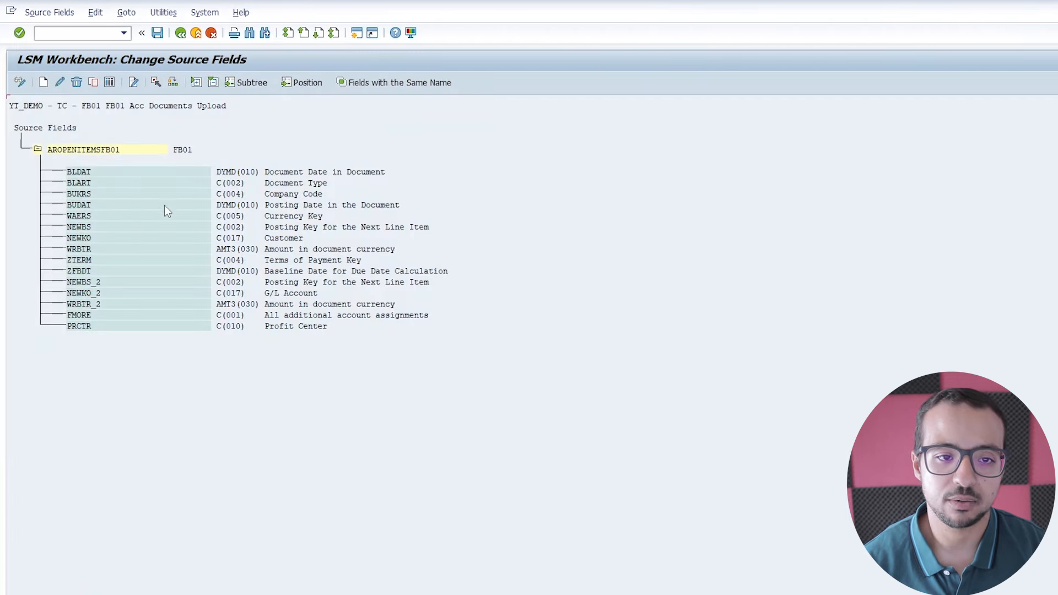
{"action": "left_click", "coordinate": [180, 33]}
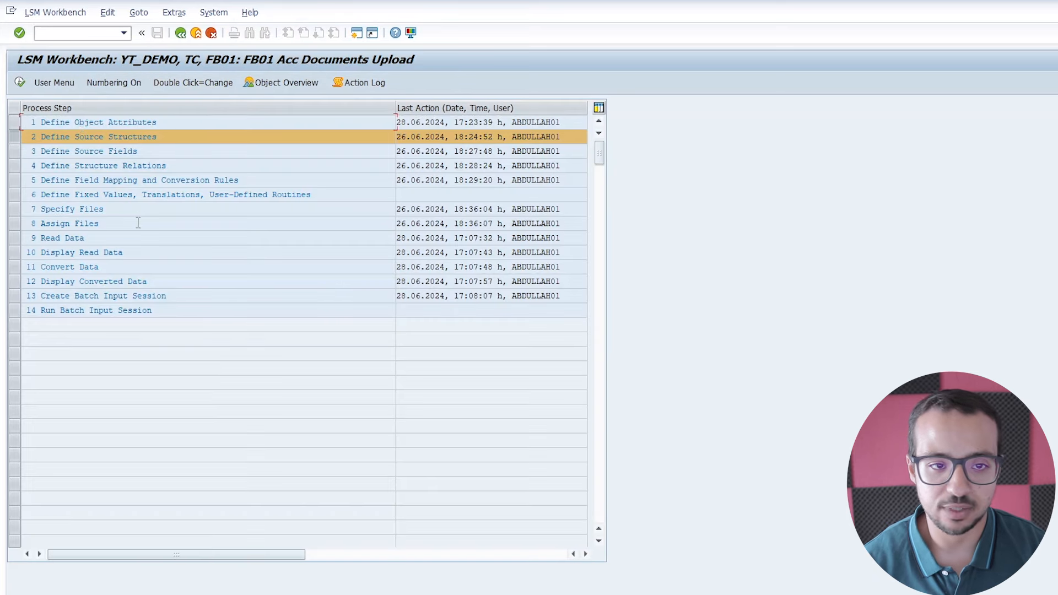
- Display the object overview as a table and examine the field mapping, including WRBTR_2
{"action": "left_click", "coordinate": [269, 82]}
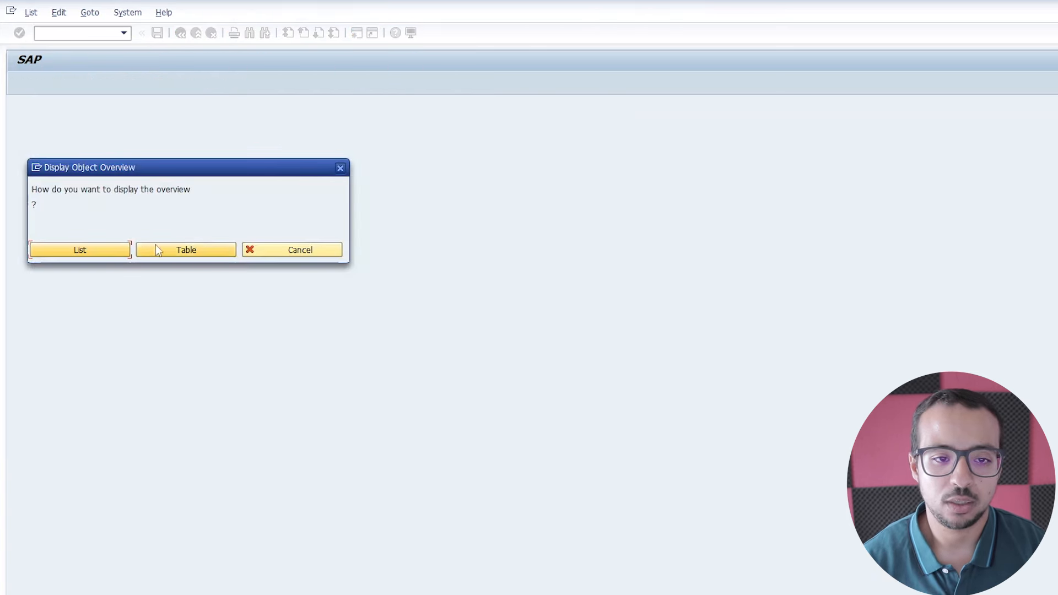
{"action": "left_click", "coordinate": [191, 251]}
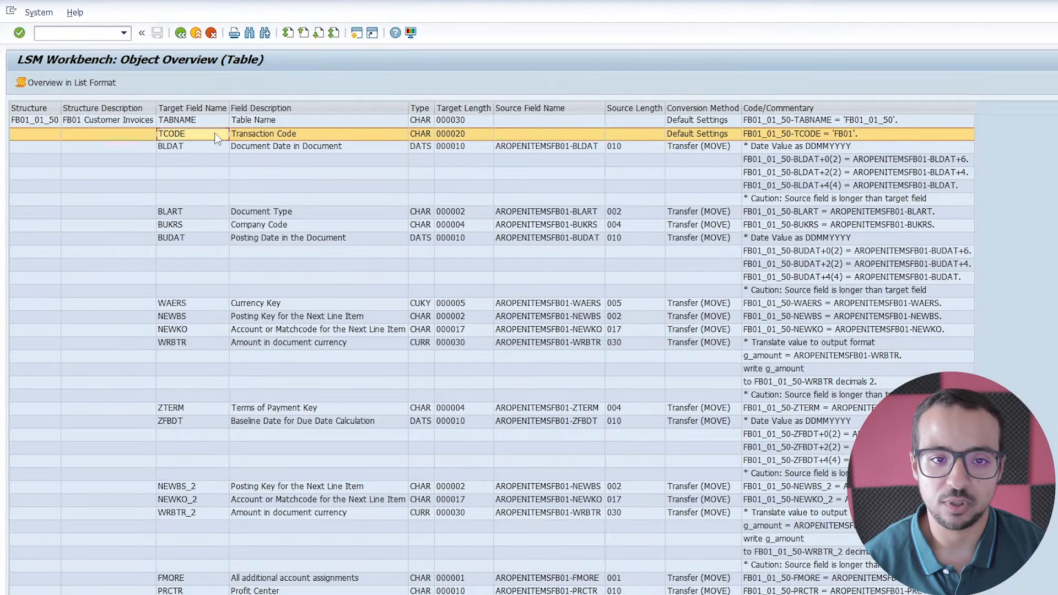
{"action": "left_click", "coordinate": [287, 513]}
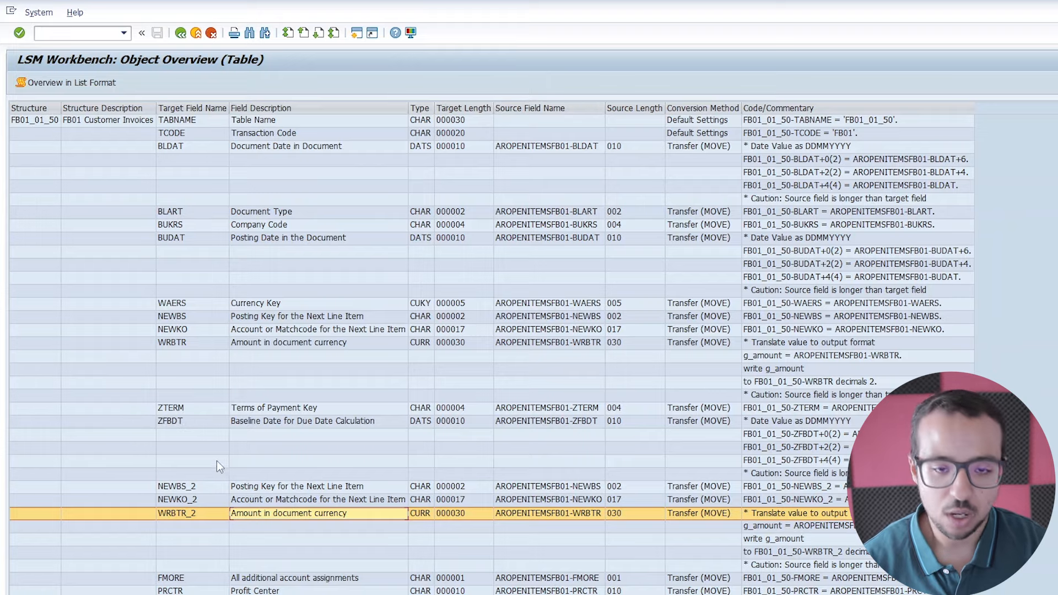
- Switch to the Excel workbook and examine the upload data in LSMW_FB01 and the field list in FB01 Structure
{"action": "key", "text": "alt+Tab"}
{"action": "key", "text": "Tab"}
{"action": "key", "text": "Tab"}
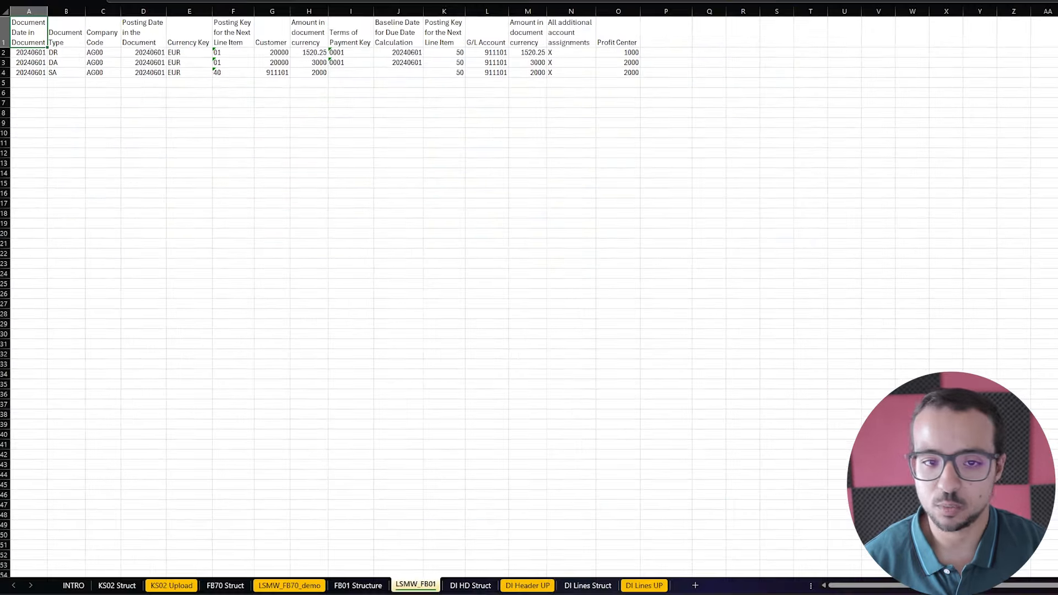
{"action": "left_click", "coordinate": [228, 115]}
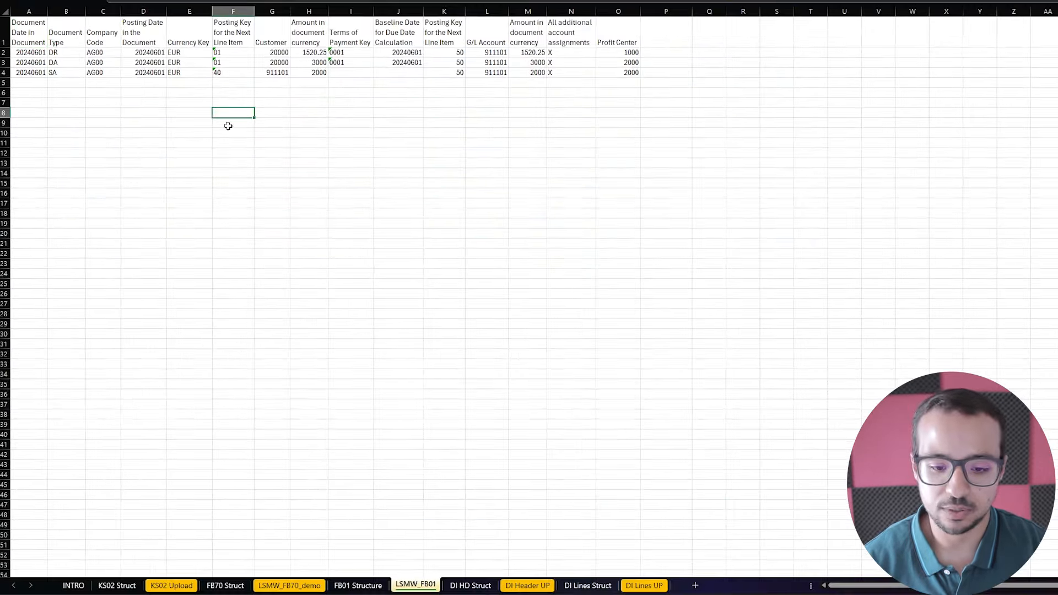
{"action": "left_click", "coordinate": [355, 587]}
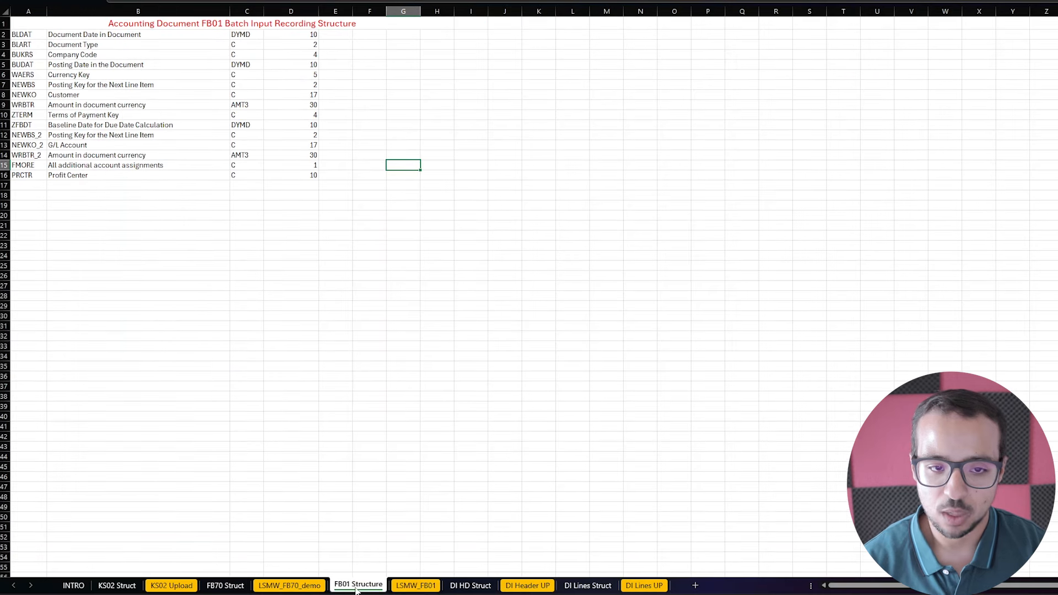
- Highlight the field names in FB01 Structure, then review the INTRO, KS02 Struct, KS02 Upload and FB70 Struct sheets before returning
{"action": "left_click", "coordinate": [31, 36]}
{"action": "left_click_drag", "start_coordinate": [31, 36], "coordinate": [33, 175]}
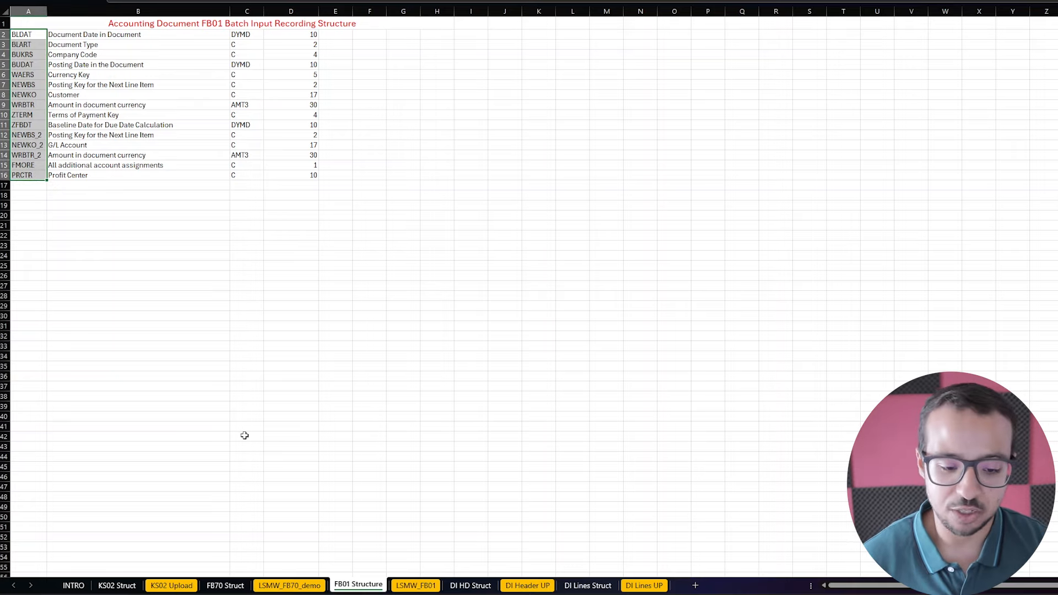
{"action": "left_click", "coordinate": [74, 585]}
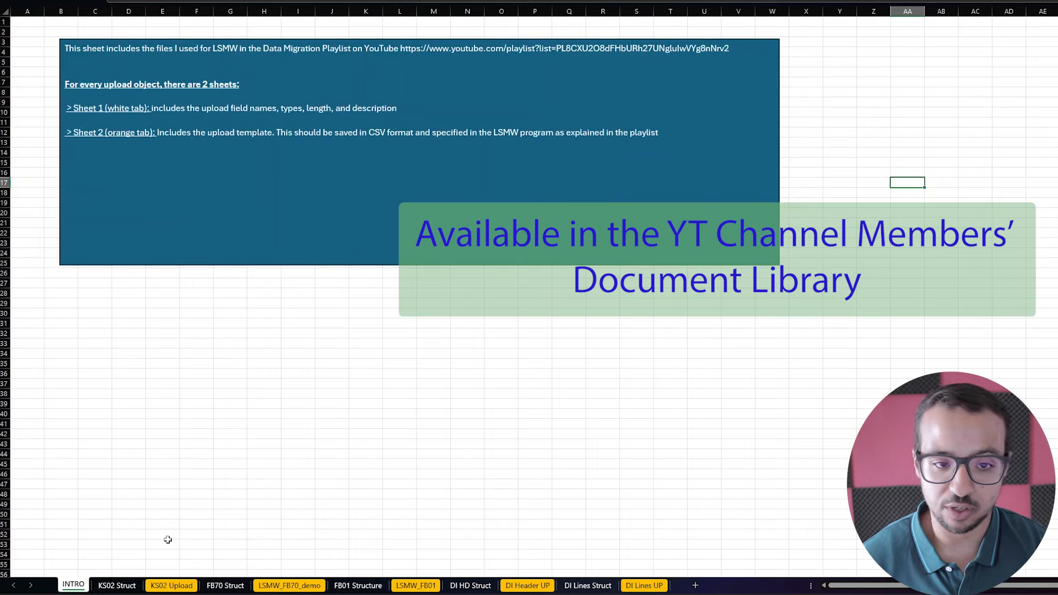
{"action": "left_click", "coordinate": [117, 586]}
{"action": "left_click", "coordinate": [168, 587]}
{"action": "left_click", "coordinate": [228, 586]}
{"action": "left_click", "coordinate": [357, 585]}
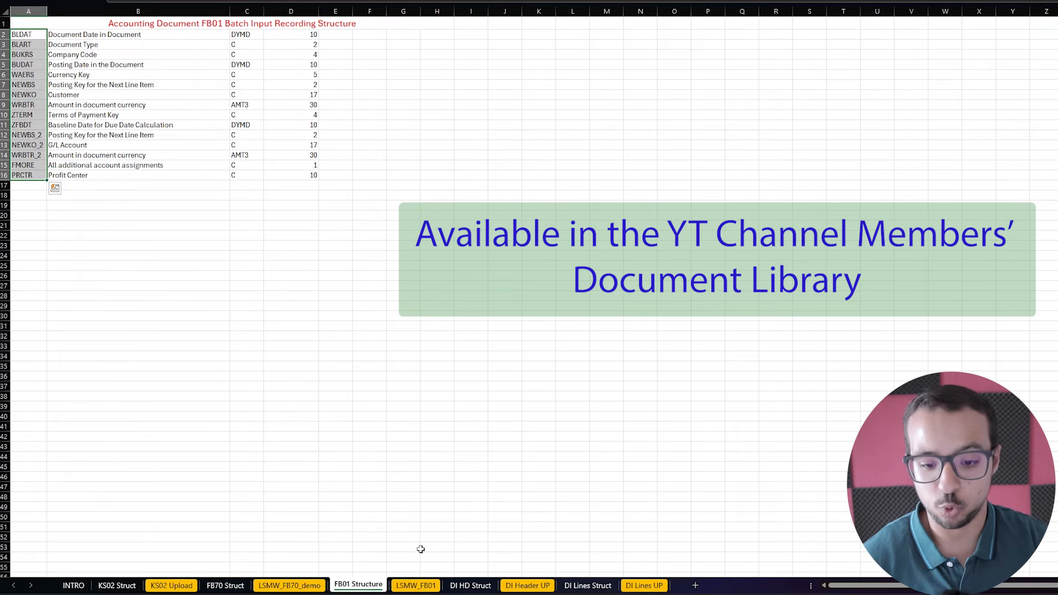
- Compare the FB01 Structure field list with the column headings and rows of the LSMW_FB01 upload template
{"action": "left_click", "coordinate": [335, 589]}
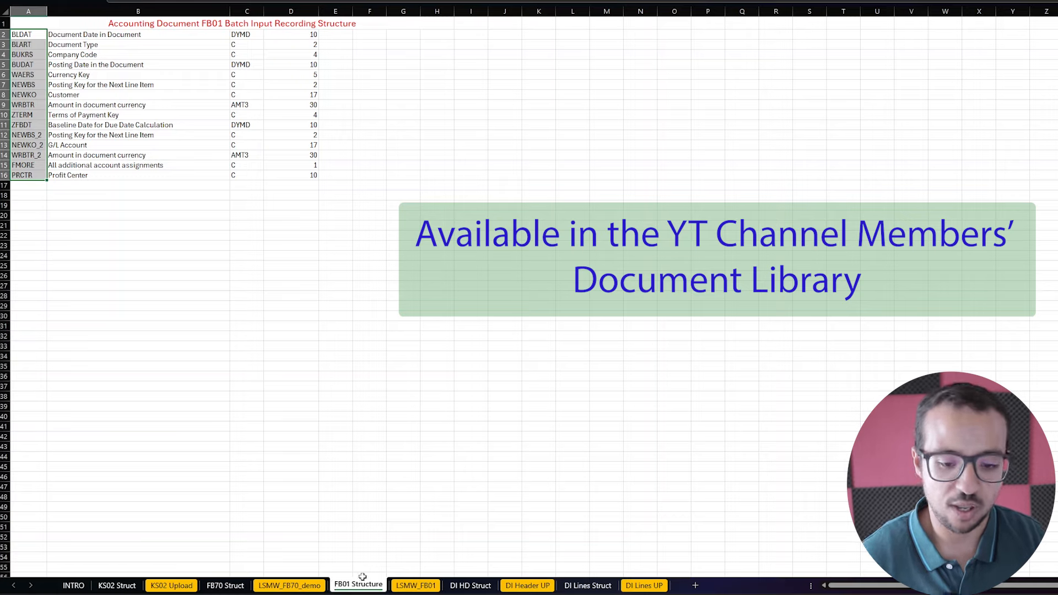
{"action": "left_click", "coordinate": [408, 586]}
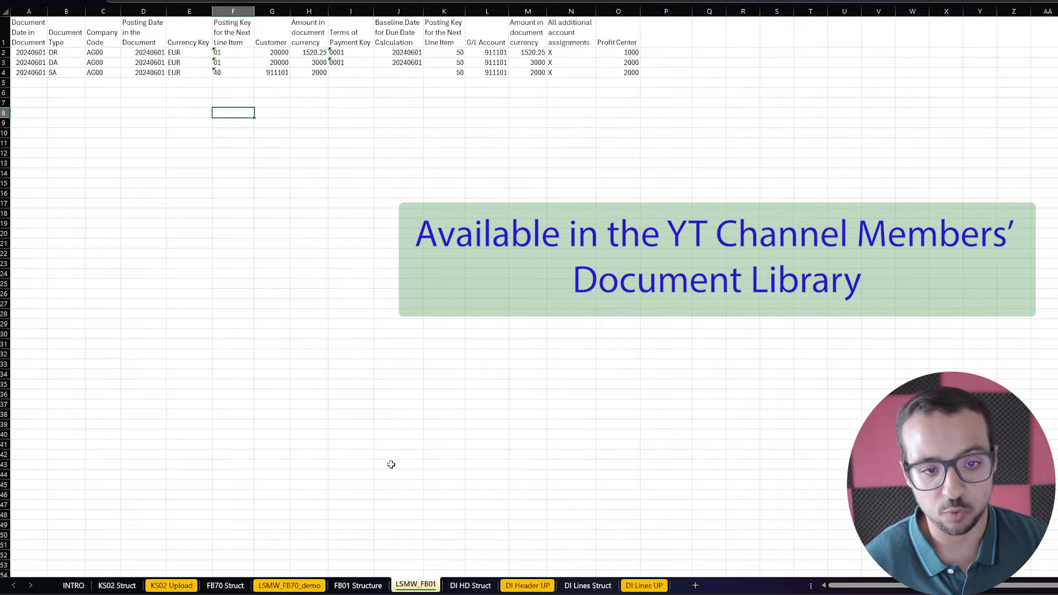
{"action": "left_click", "coordinate": [379, 589]}
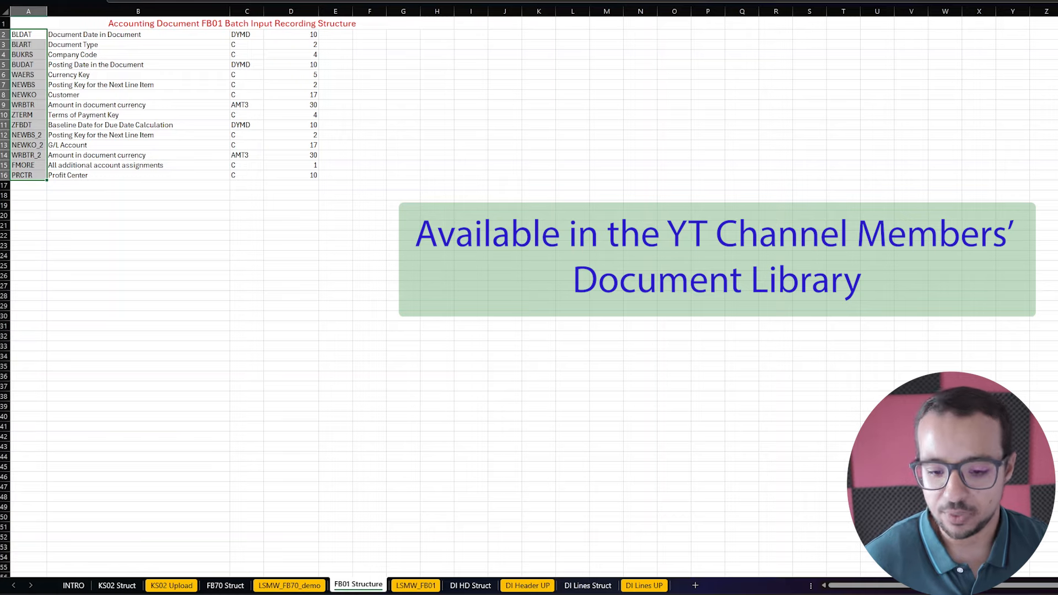
{"action": "left_click", "coordinate": [412, 588]}
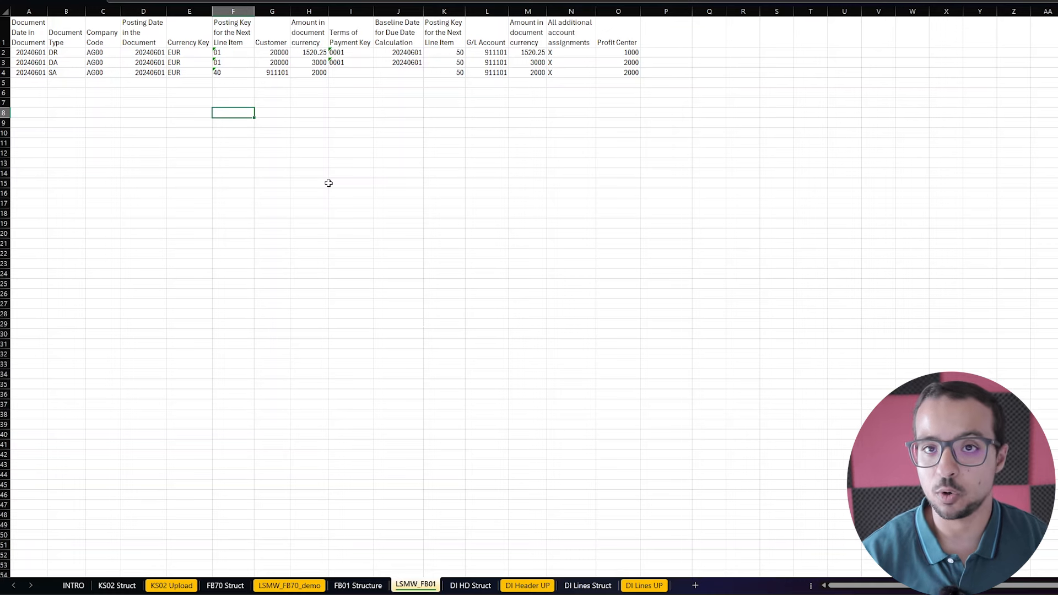
- Examine the field types and lengths in FB01 Structure, especially DYMD for the document date and AMT3 for the amount
{"action": "left_click", "coordinate": [353, 585]}
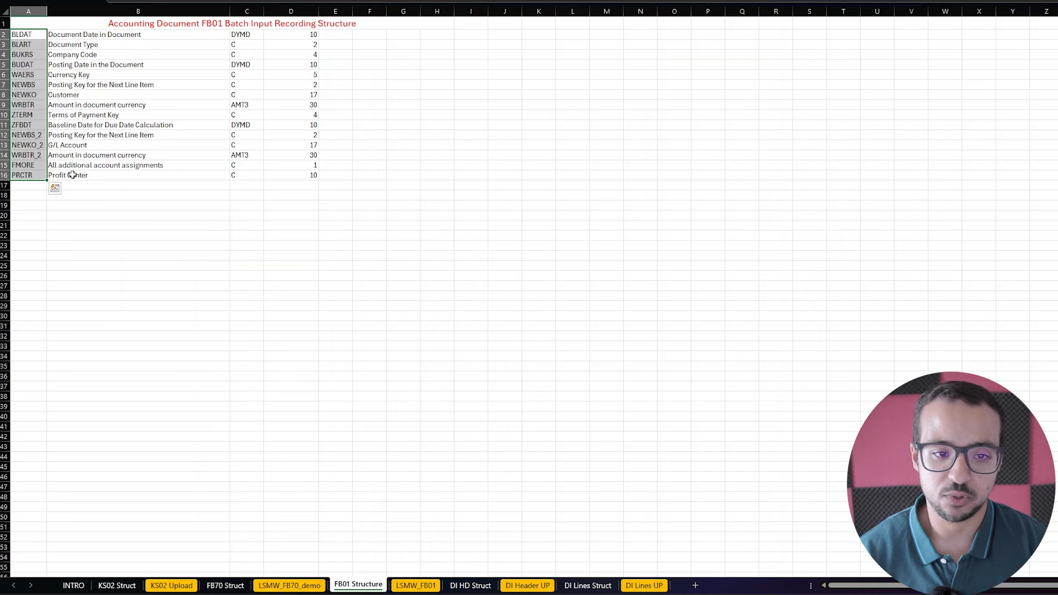
{"action": "left_click_drag", "start_coordinate": [248, 34], "coordinate": [251, 84]}
{"action": "left_click_drag", "start_coordinate": [266, 120], "coordinate": [248, 176]}
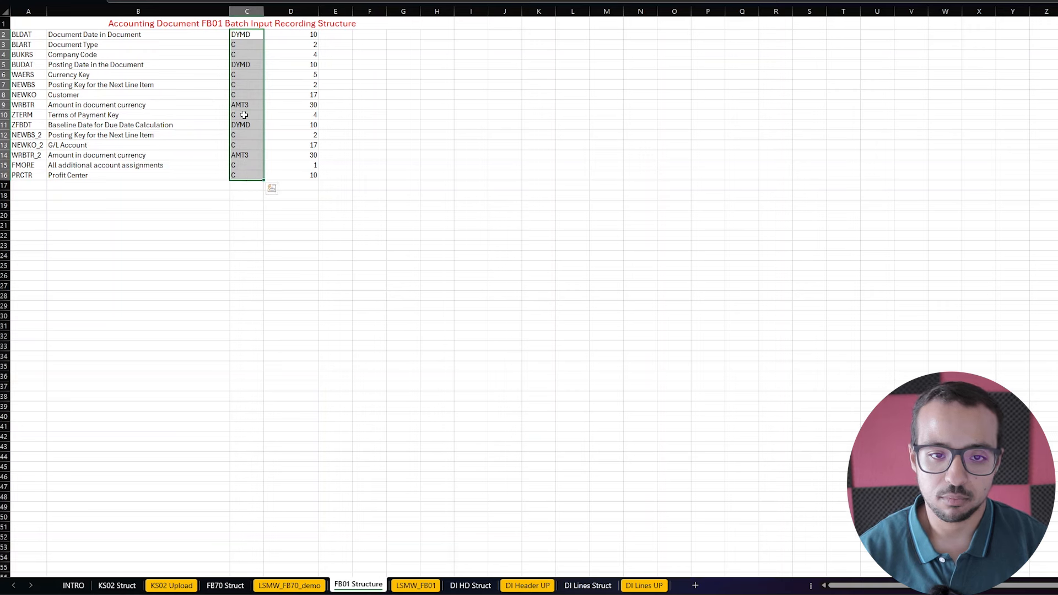
{"action": "left_click_drag", "start_coordinate": [302, 34], "coordinate": [308, 177]}
{"action": "left_click", "coordinate": [242, 56]}
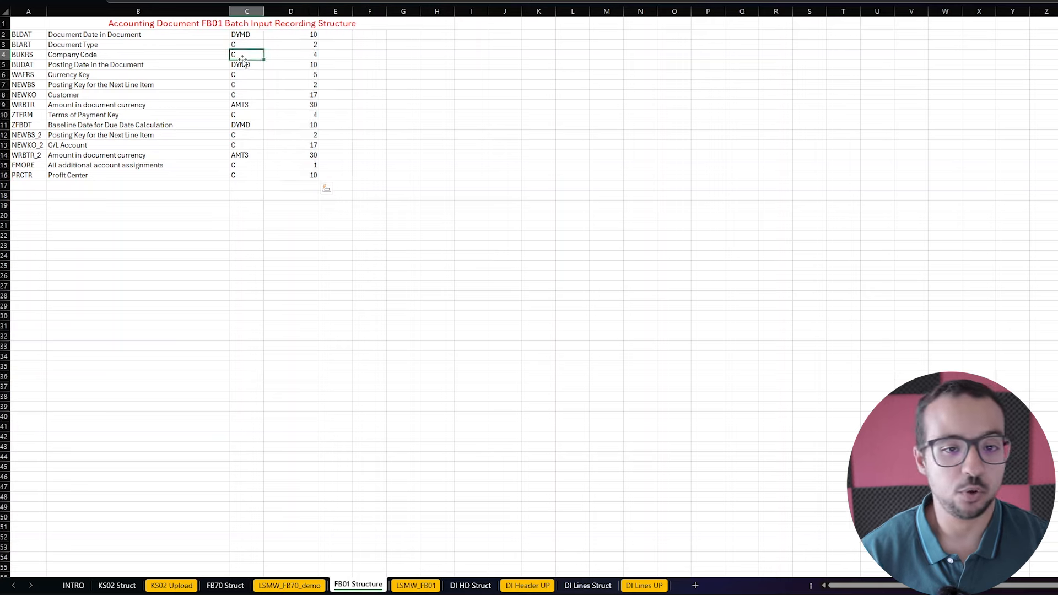
{"action": "left_click", "coordinate": [83, 23]}
{"action": "left_click", "coordinate": [108, 34]}
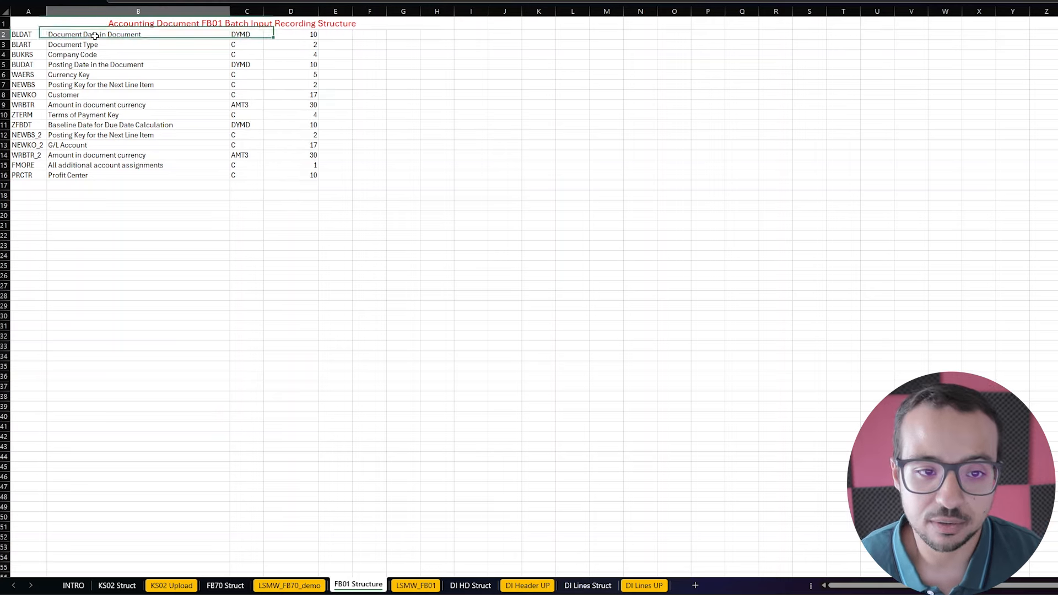
{"action": "left_click", "coordinate": [248, 37]}
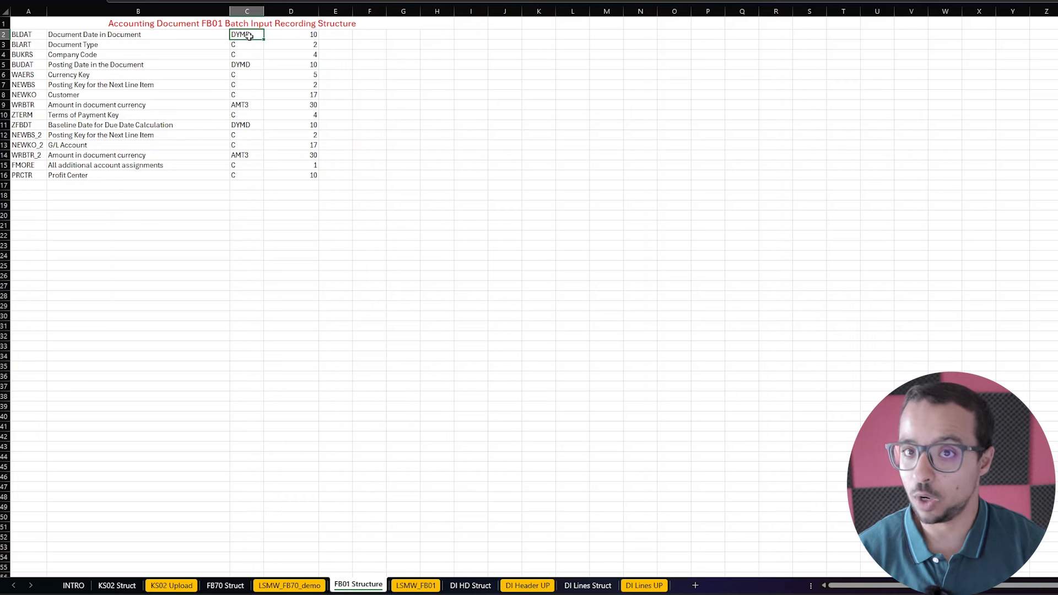
{"action": "left_click", "coordinate": [248, 106]}
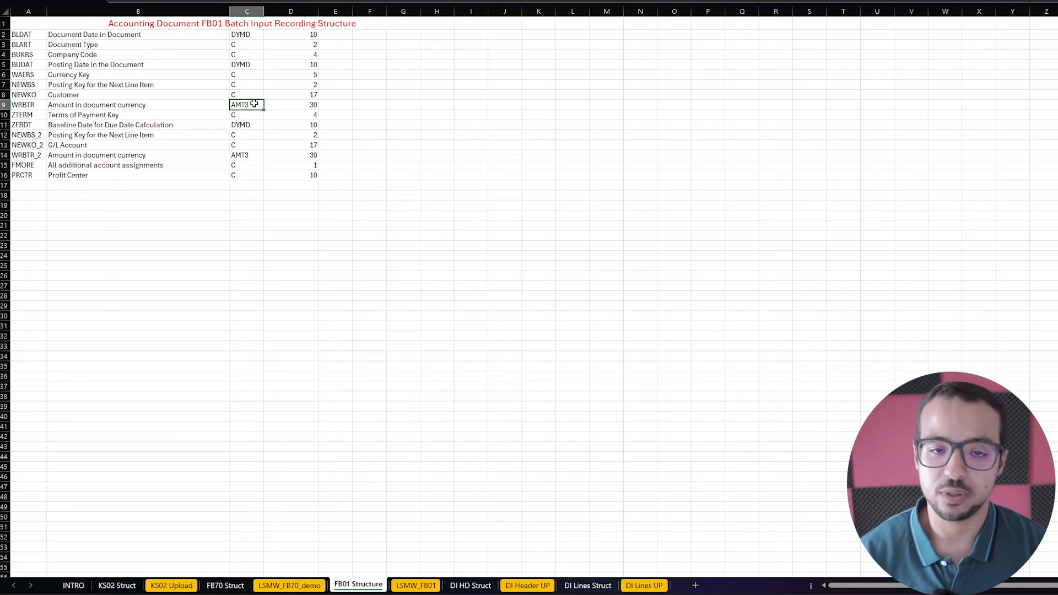
- Enter the sample amount 1234.56 in cell F9 beside the WRBTR row and clear it again
{"action": "left_click", "coordinate": [379, 104]}
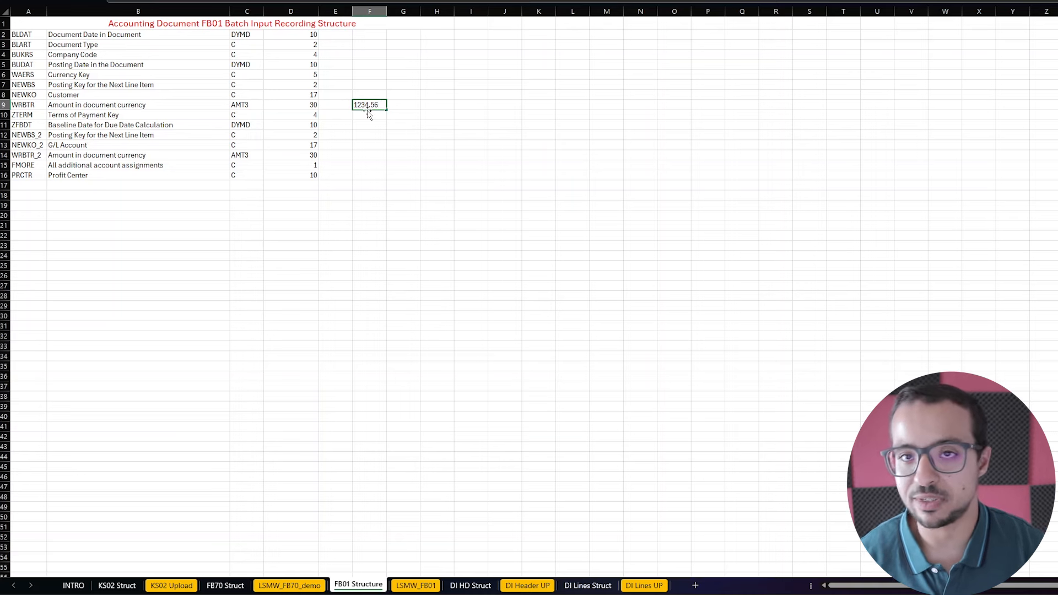
{"action": "left_click_drag", "start_coordinate": [382, 104], "coordinate": [355, 104]}
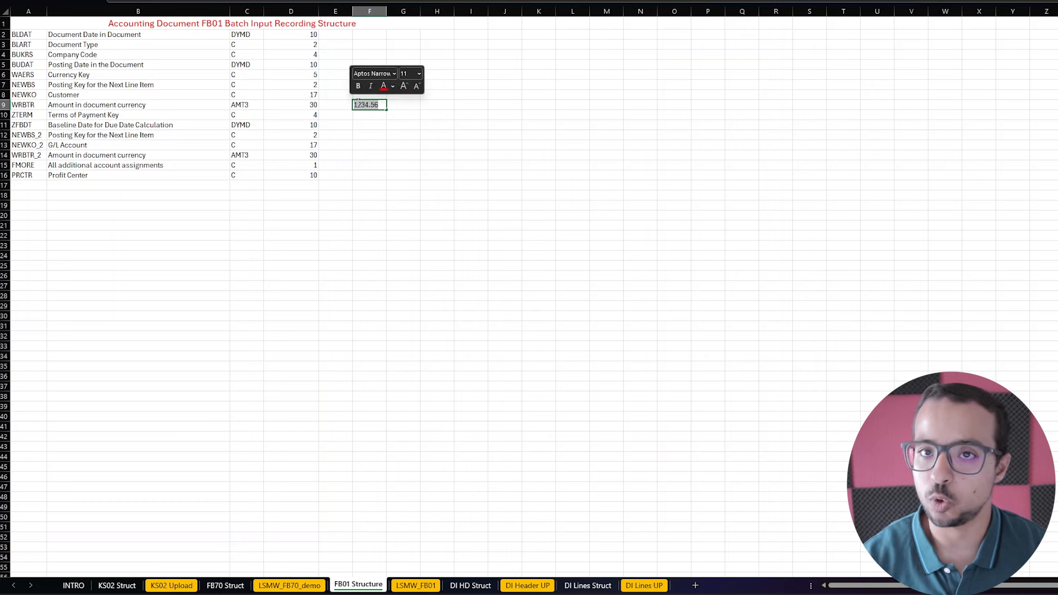
{"action": "key", "text": "BackSpace"}
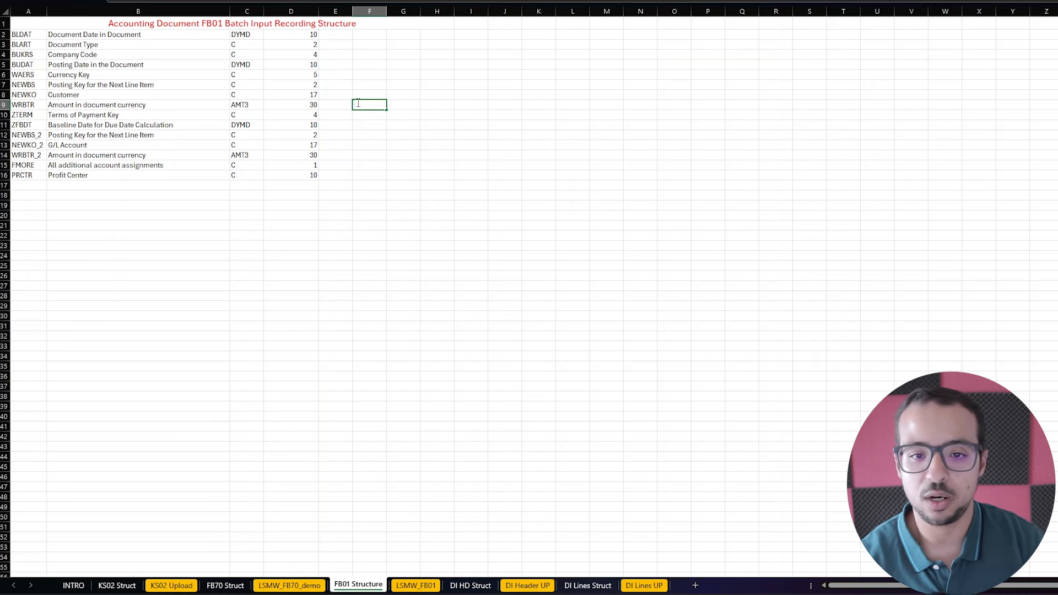
{"action": "left_click", "coordinate": [485, 135]}
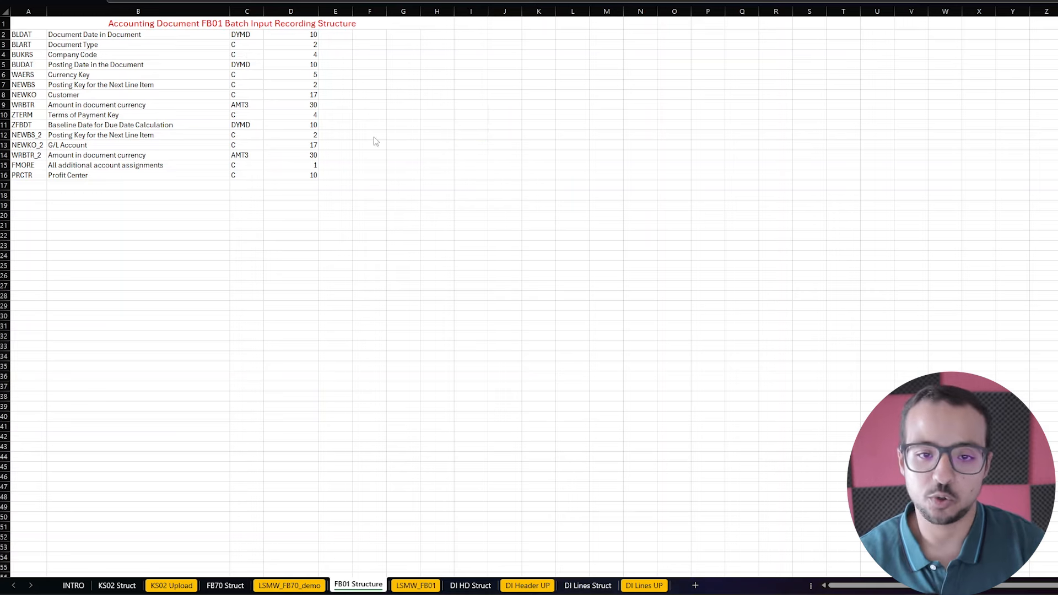
- Switch to the LSM Workbench in SAP and review the source fields and structure relations of the FB01 object
{"action": "key", "text": "alt+Tab"}
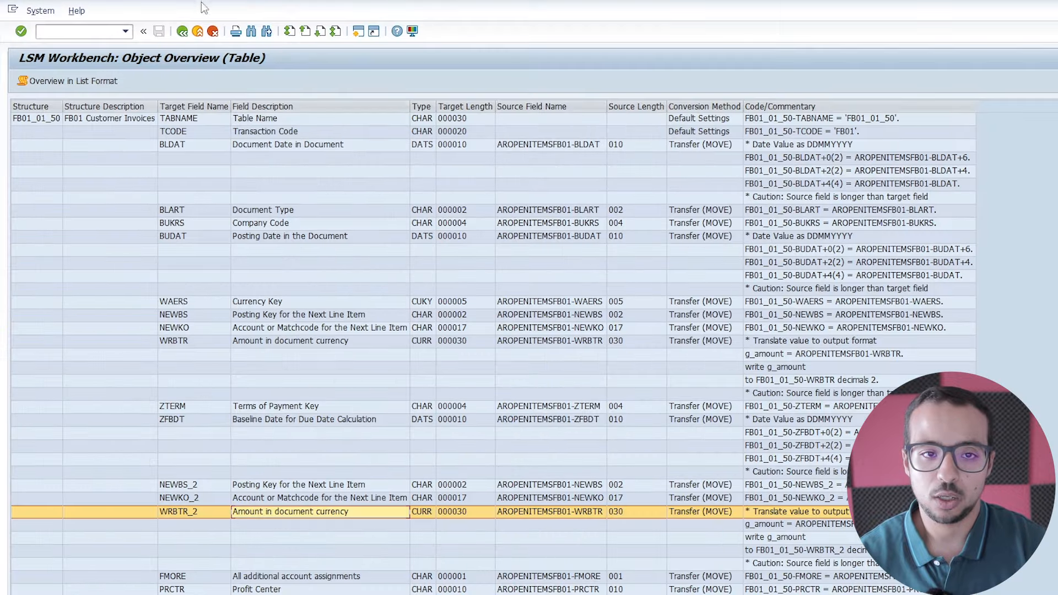
{"action": "left_click", "coordinate": [182, 31]}
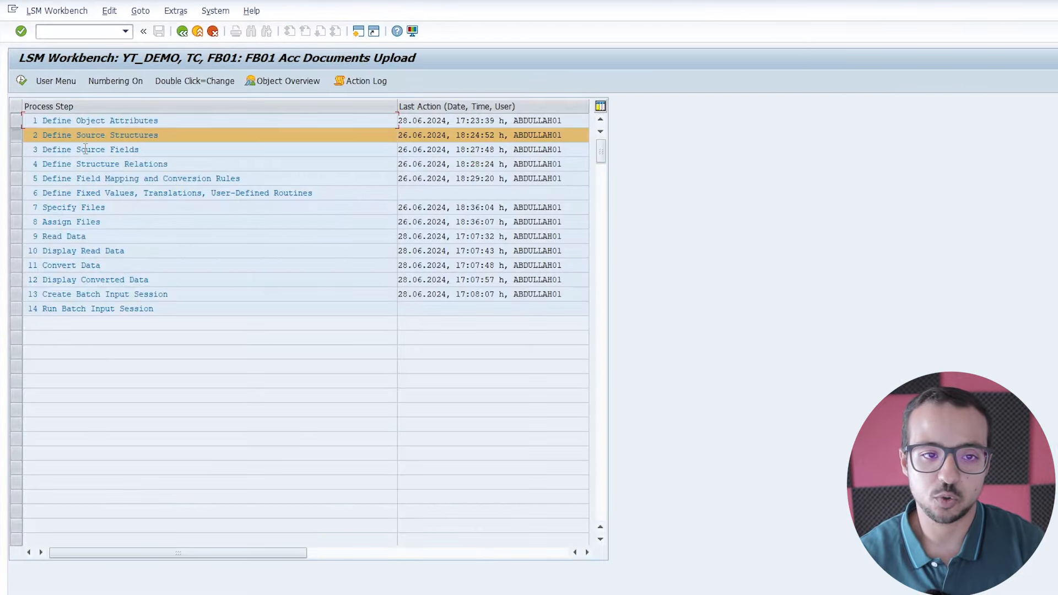
{"action": "double_click", "coordinate": [84, 153]}
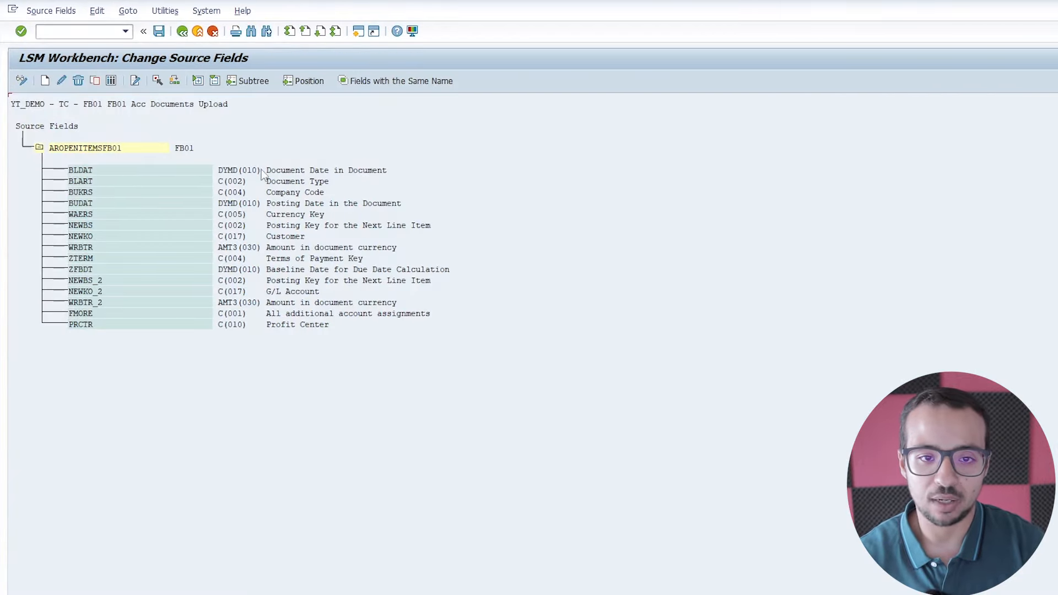
{"action": "left_click", "coordinate": [182, 32]}
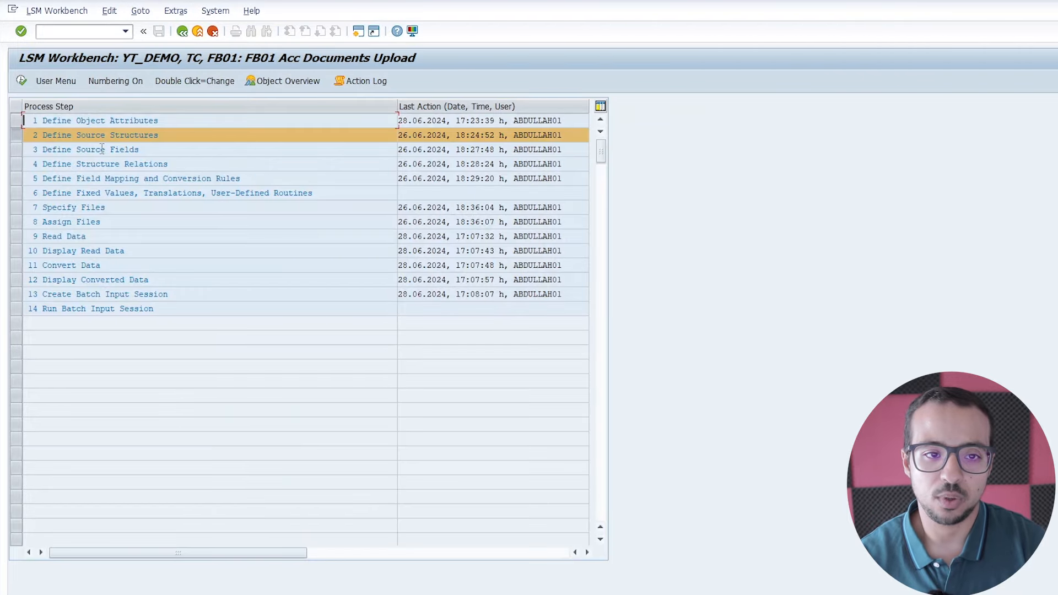
{"action": "double_click", "coordinate": [98, 164]}
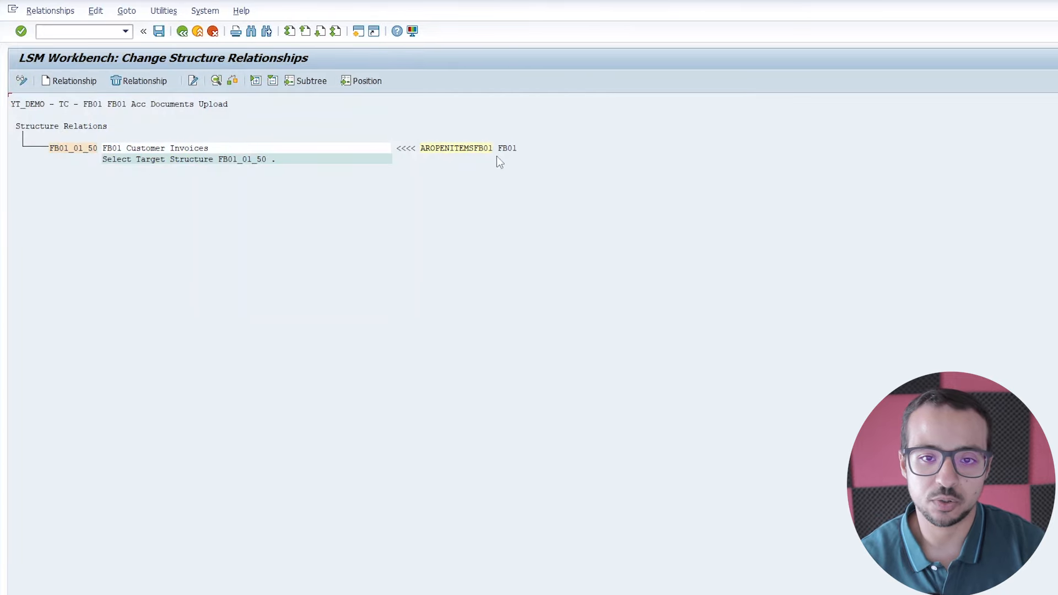
{"action": "left_click", "coordinate": [182, 32]}
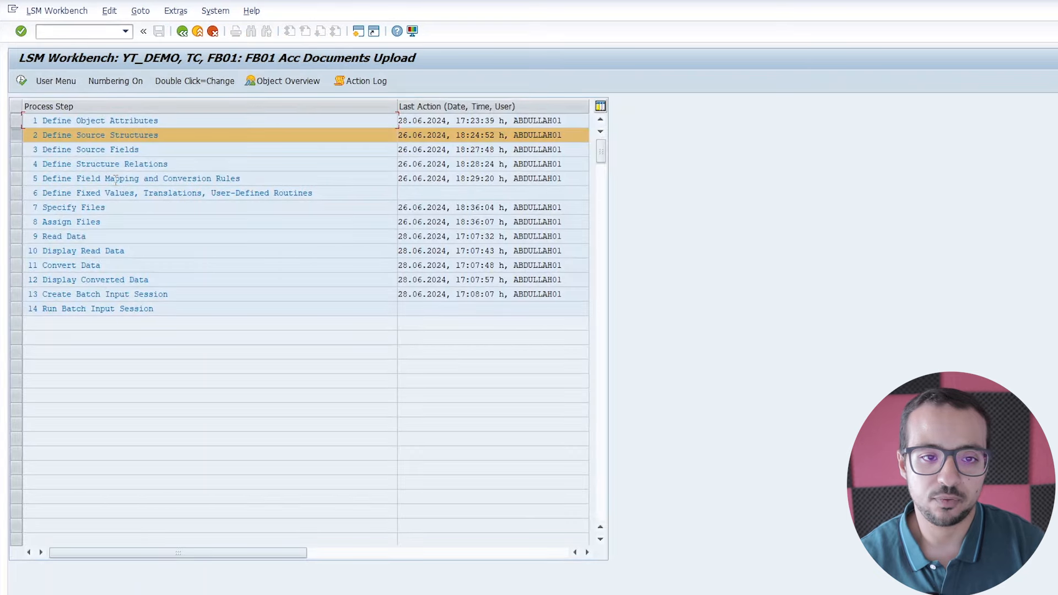
- Try the Transfer (MOVE) rule with date format DDMMYYYY on BLDAT in the field mapping and return to the process steps
{"action": "double_click", "coordinate": [116, 181]}
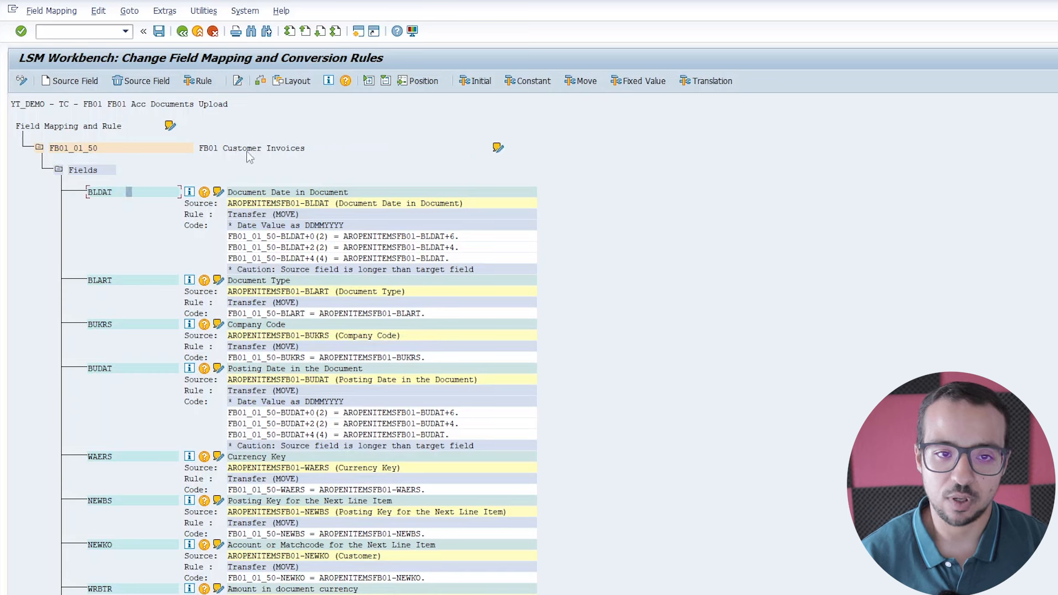
{"action": "left_click", "coordinate": [199, 83]}
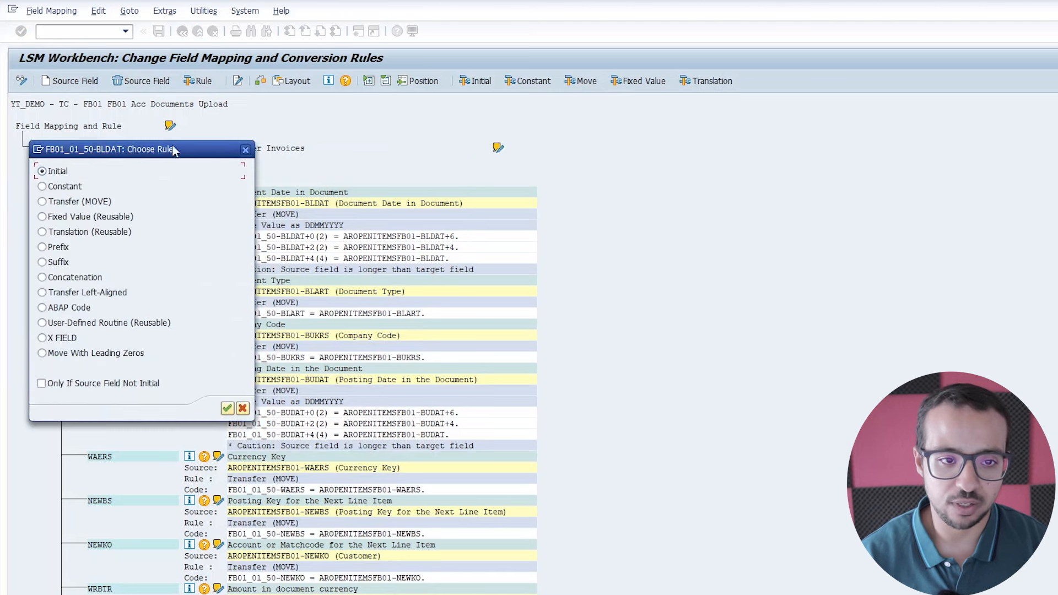
{"action": "left_click", "coordinate": [81, 203]}
{"action": "left_click_drag", "start_coordinate": [128, 150], "coordinate": [695, 160]}
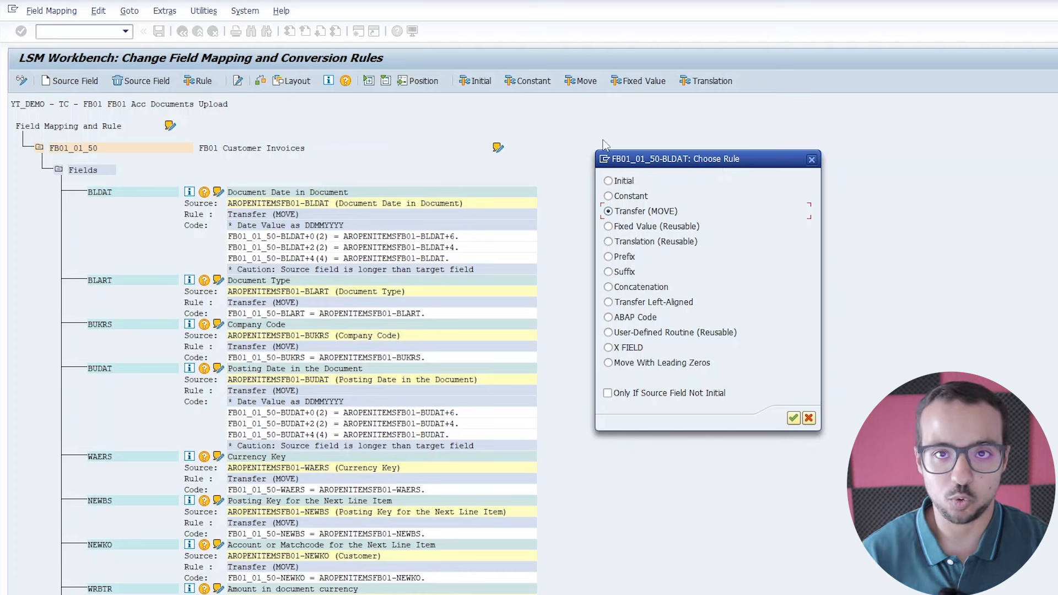
{"action": "left_click", "coordinate": [793, 418]}
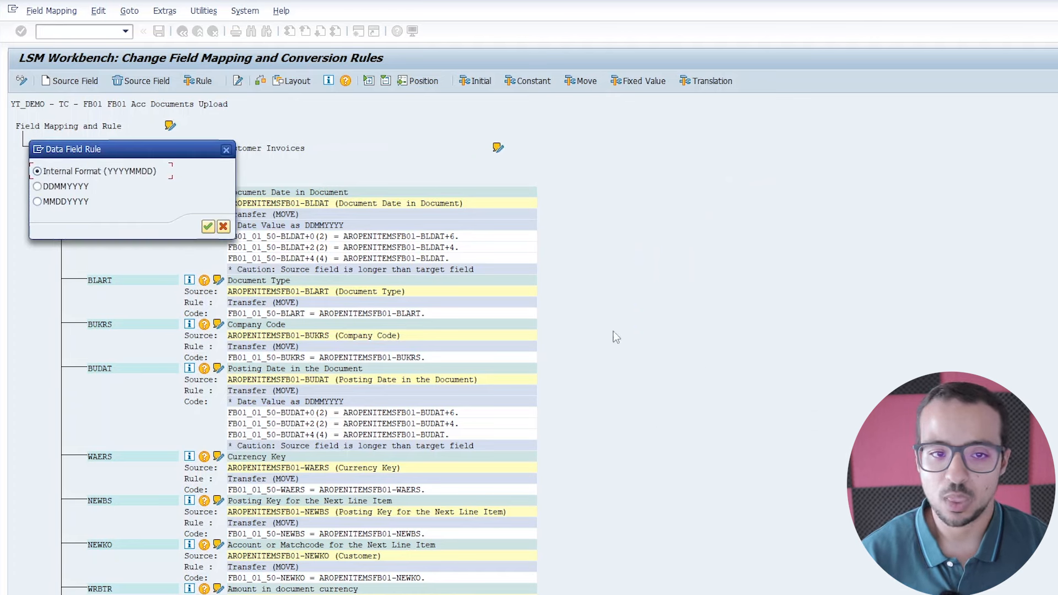
{"action": "left_click", "coordinate": [46, 189]}
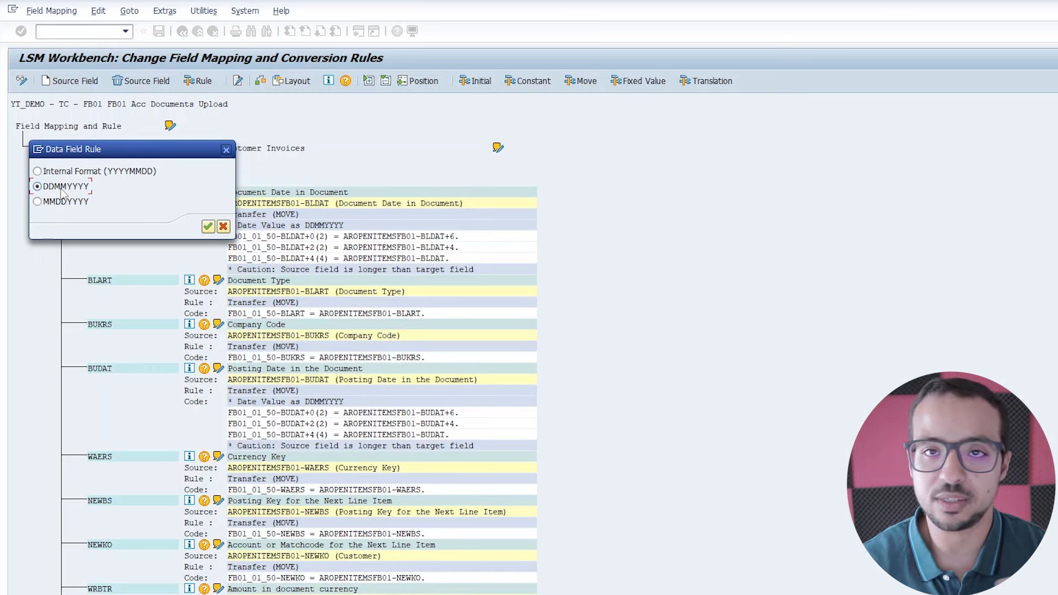
{"action": "key", "text": "Return"}
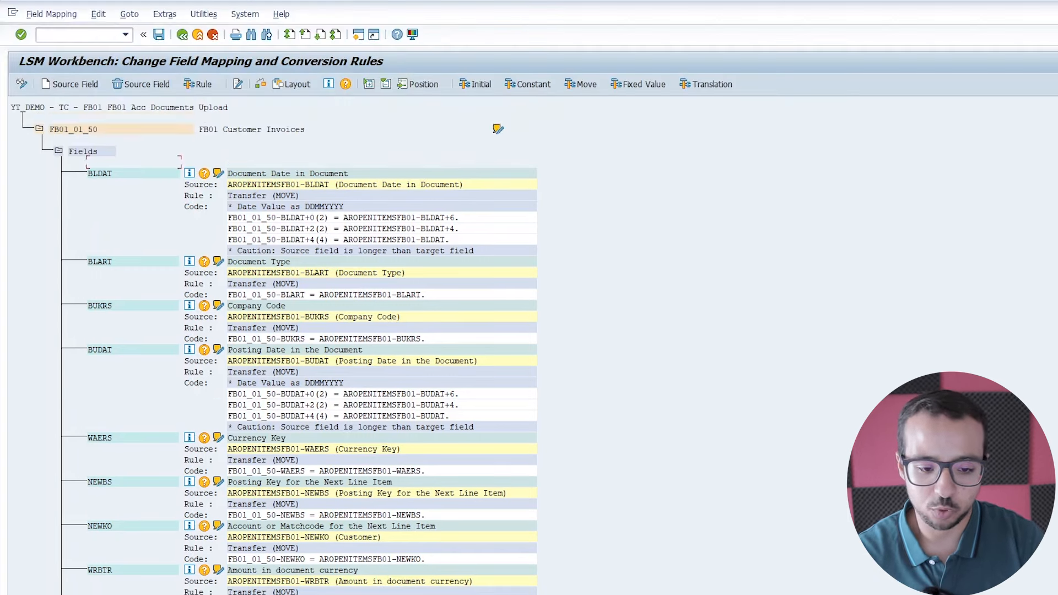
{"action": "scroll", "coordinate": [588, 367], "scroll_direction": "down", "scroll_amount": 1}
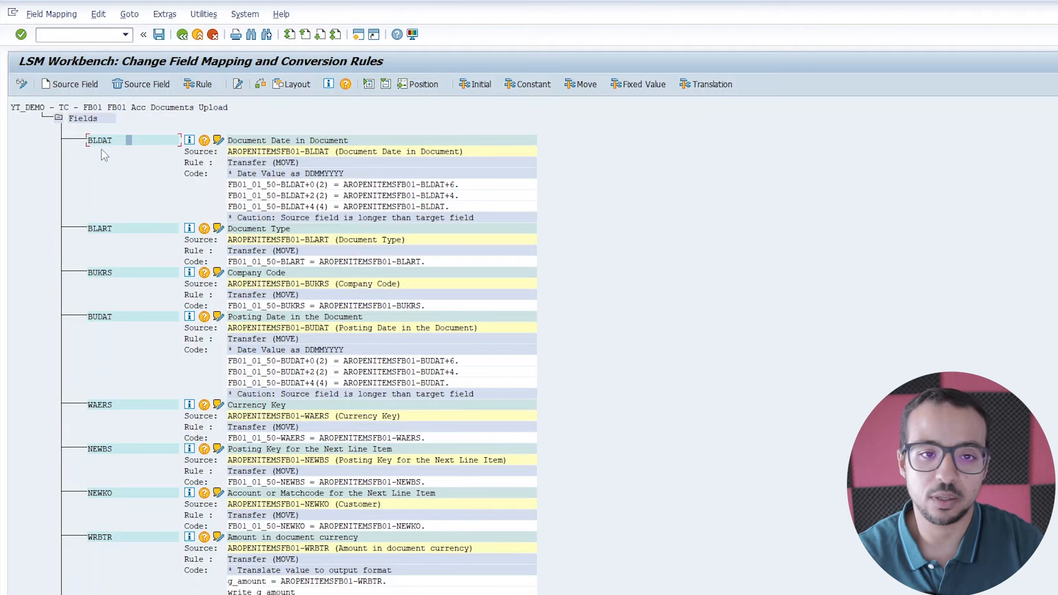
{"action": "left_click", "coordinate": [182, 35]}
{"action": "left_click", "coordinate": [241, 236]}
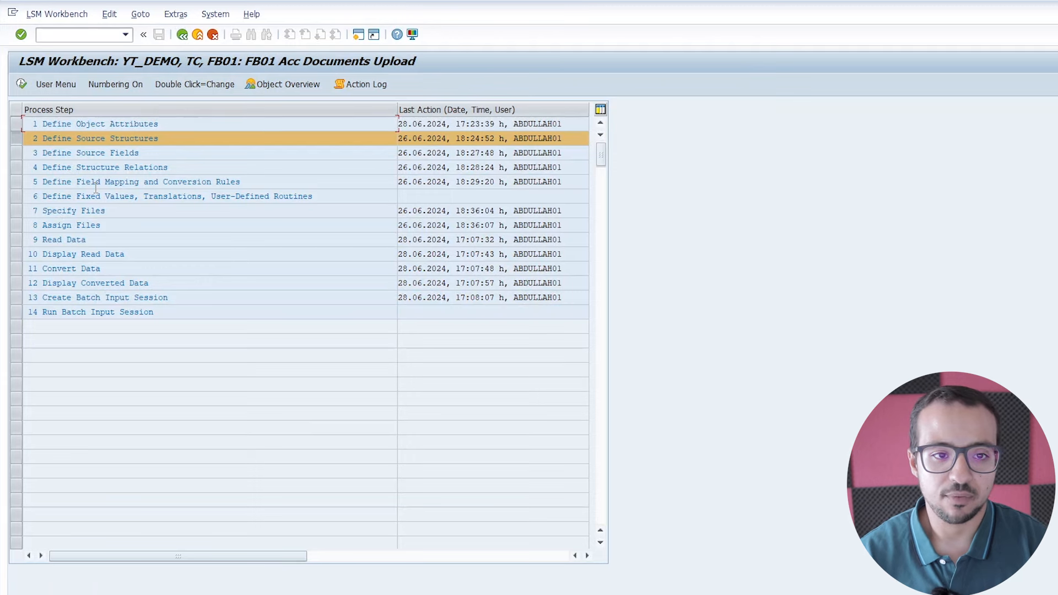
- Review the specified files of the FB01 object and the file assigned to source structure AROPENITEMSFB01
{"action": "double_click", "coordinate": [88, 213]}
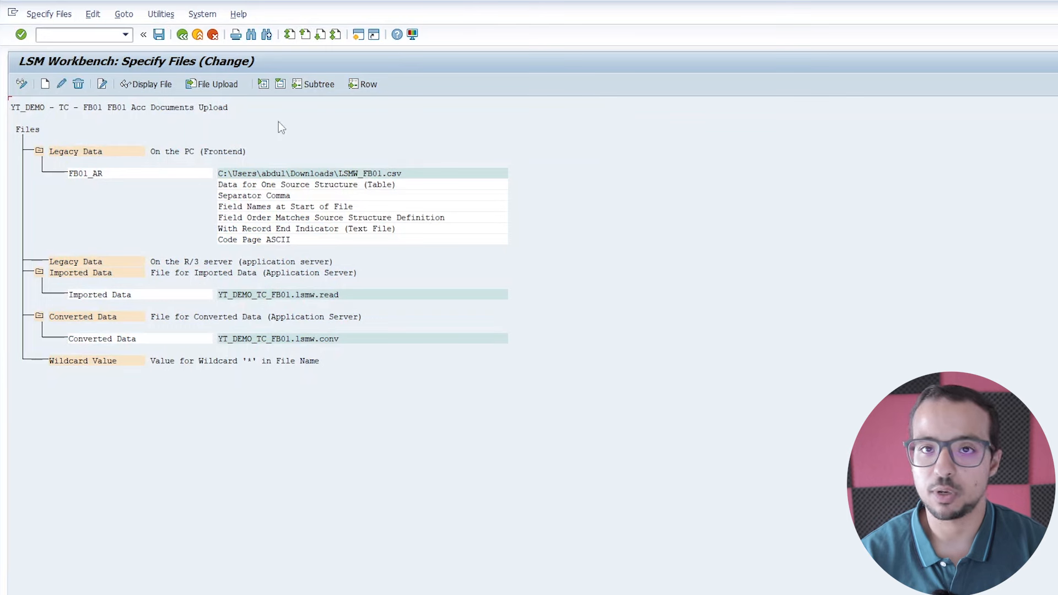
{"action": "left_click", "coordinate": [182, 34]}
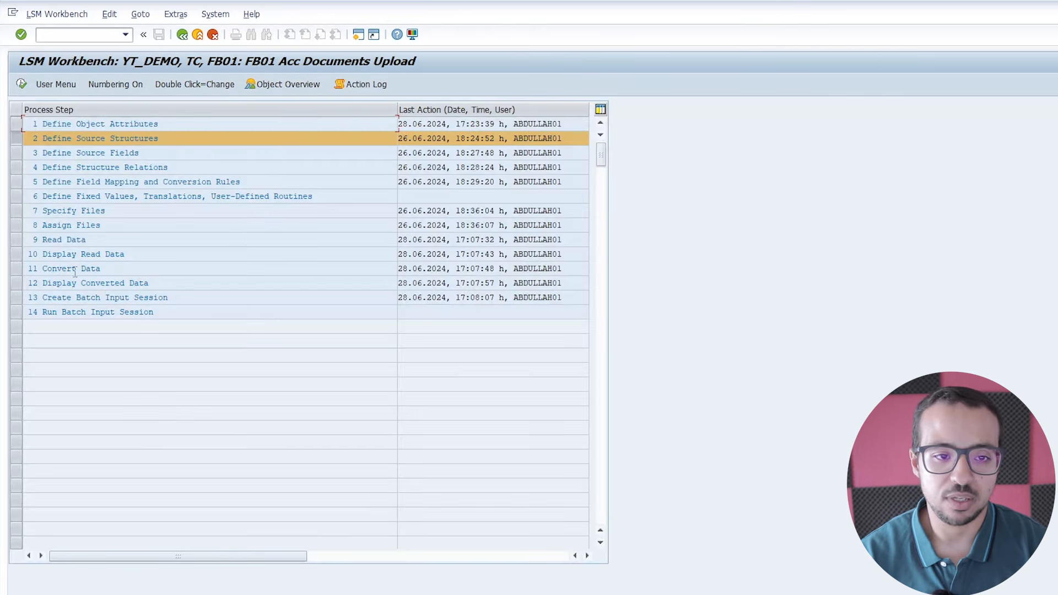
{"action": "double_click", "coordinate": [78, 226]}
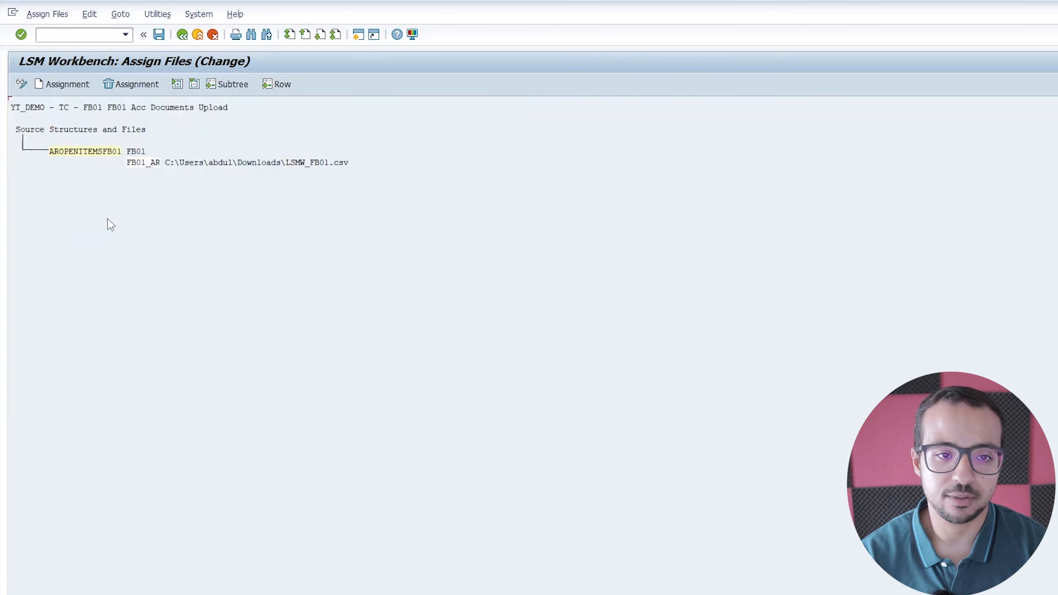
{"action": "left_click", "coordinate": [183, 34]}
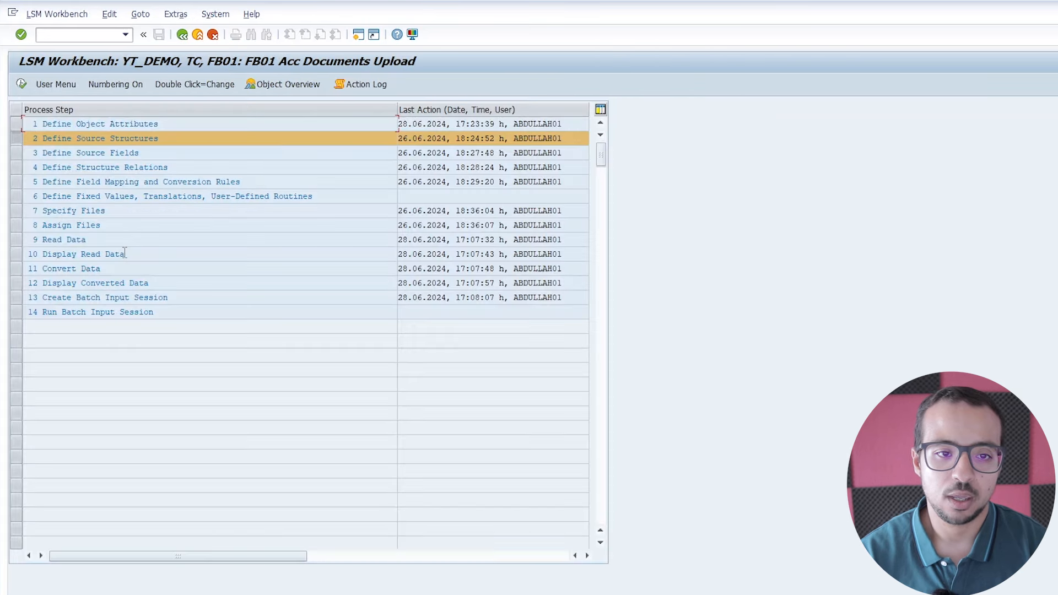
- Run Read Data for the FB01 object with no transaction number limits, keeping the value and date field options enabled
{"action": "double_click", "coordinate": [82, 238]}
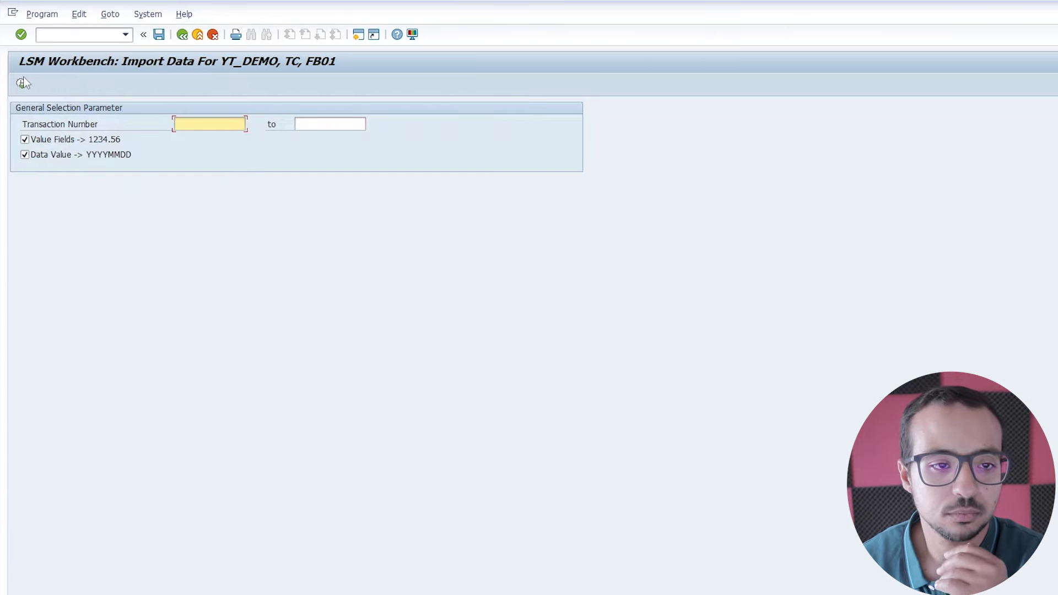
{"action": "left_click", "coordinate": [22, 84]}
{"action": "left_click", "coordinate": [725, 509]}
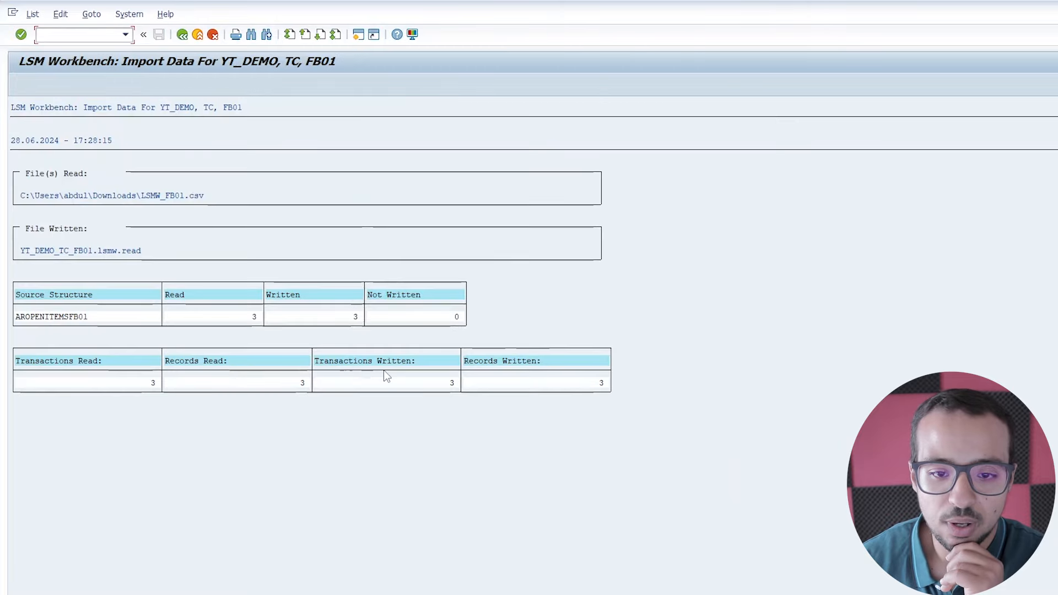
- Switch to LSMW_FB01.csv in Excel and examine the header row and the document dates in column A
{"action": "key", "text": "alt+Tab"}
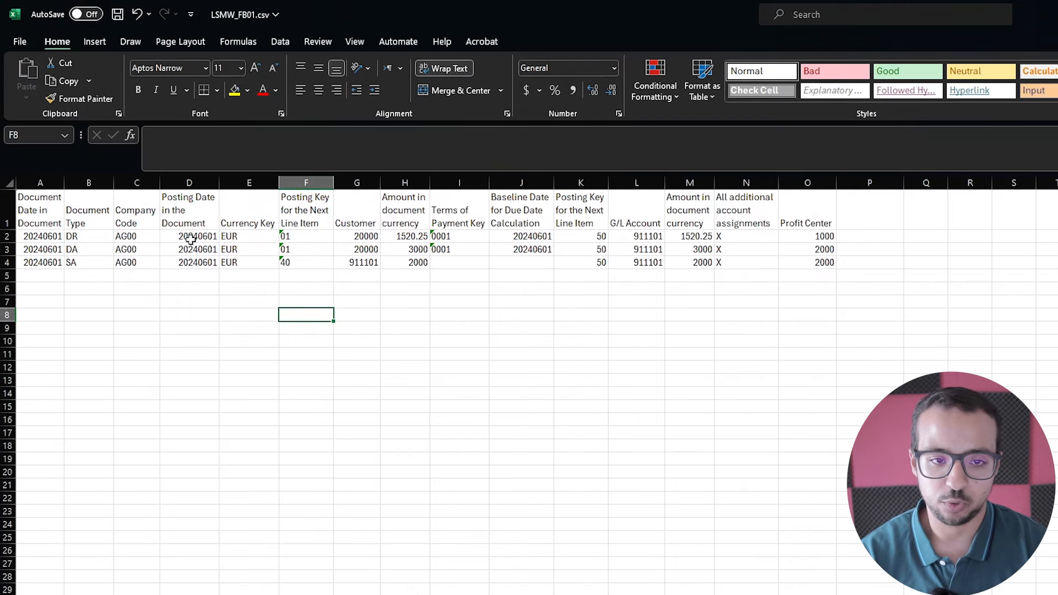
{"action": "left_click", "coordinate": [135, 274]}
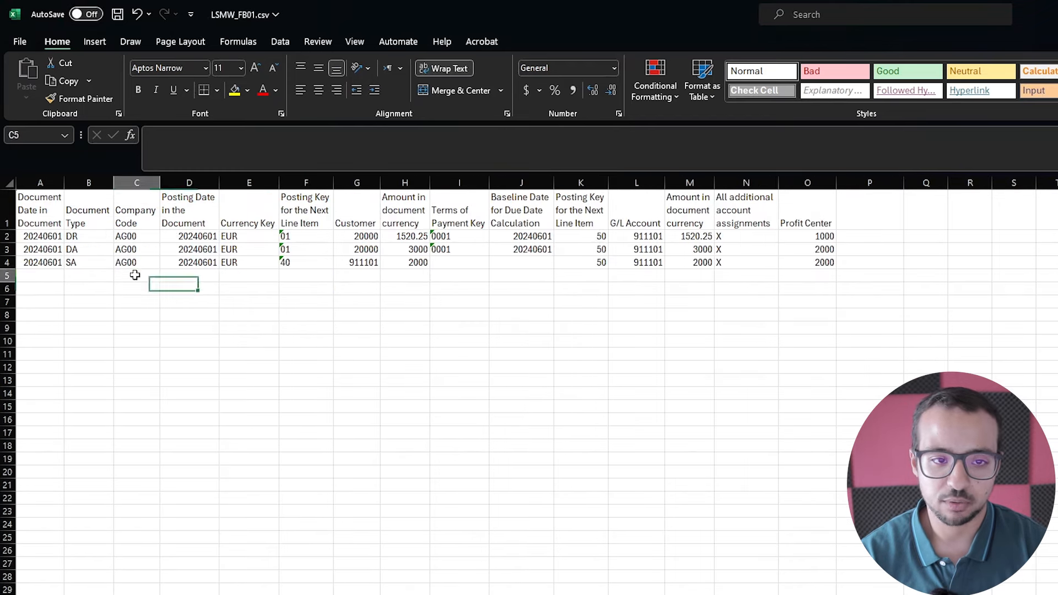
{"action": "left_click", "coordinate": [43, 238]}
{"action": "left_click_drag", "start_coordinate": [42, 238], "coordinate": [48, 264]}
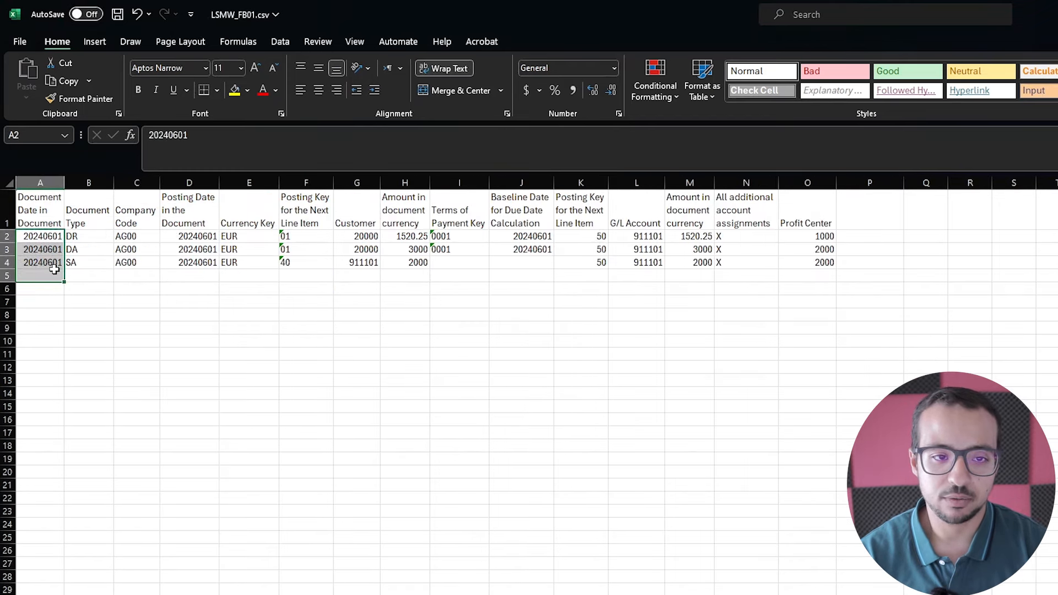
{"action": "left_click_drag", "start_coordinate": [24, 205], "coordinate": [820, 218]}
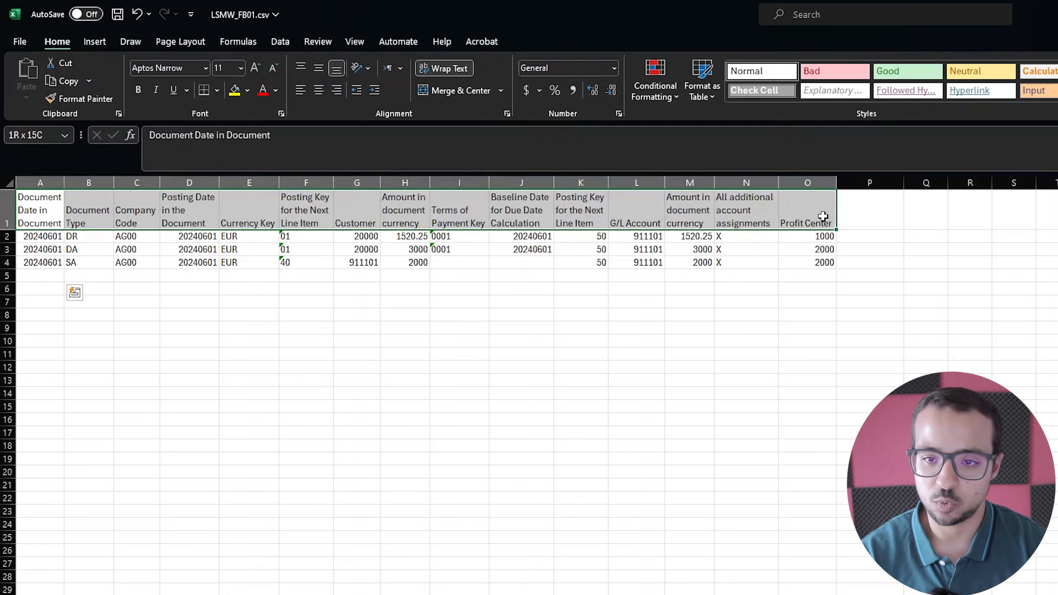
{"action": "left_click", "coordinate": [33, 239]}
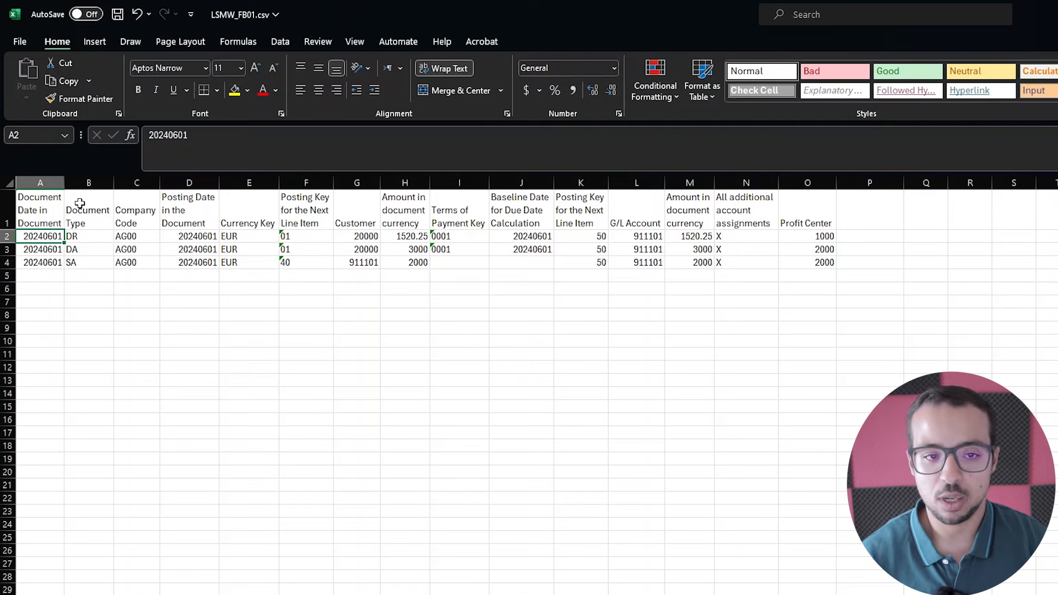
- Examine the DR record in row 2: document type, both posting keys, customer and G/L account
{"action": "left_click", "coordinate": [83, 237]}
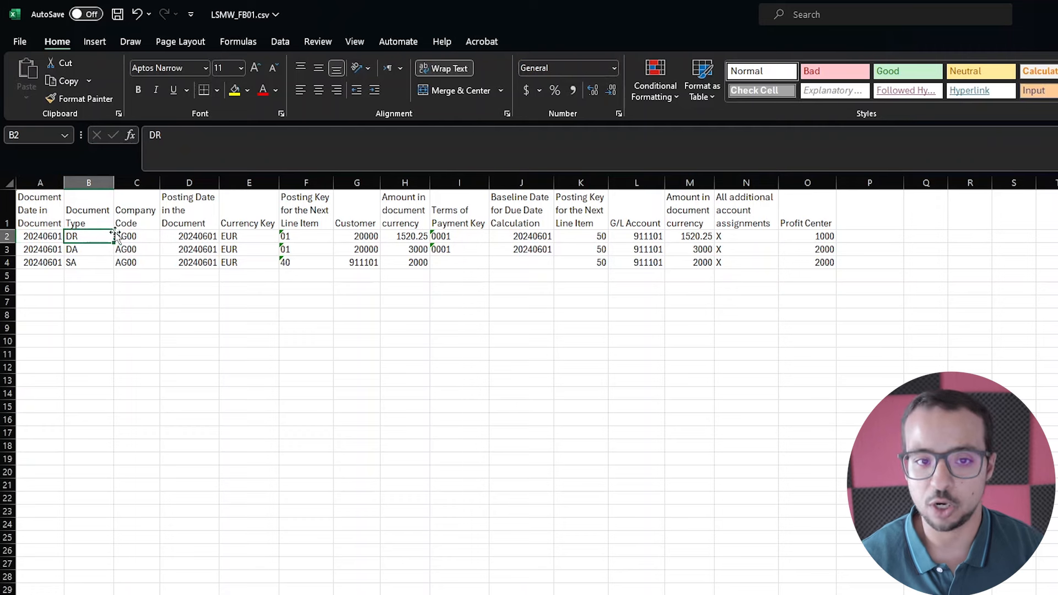
{"action": "left_click", "coordinate": [309, 235]}
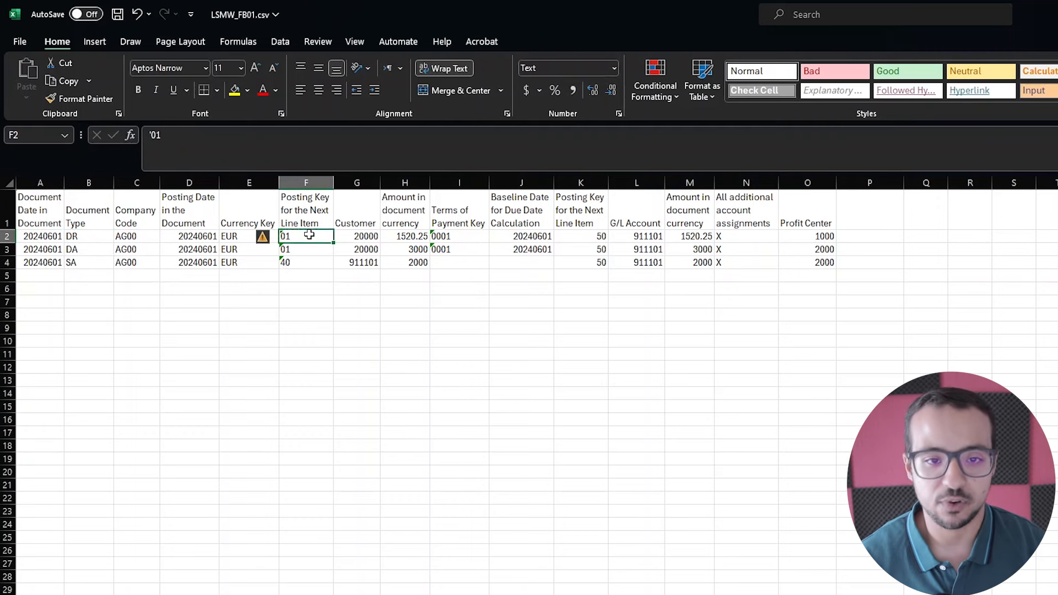
{"action": "left_click", "coordinate": [598, 235]}
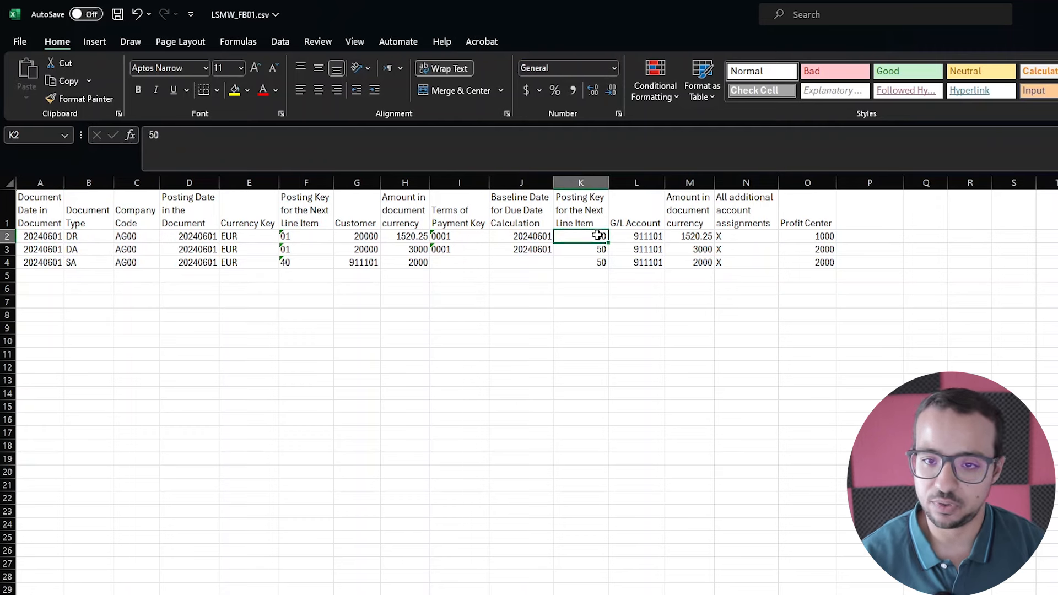
{"action": "left_click", "coordinate": [352, 237]}
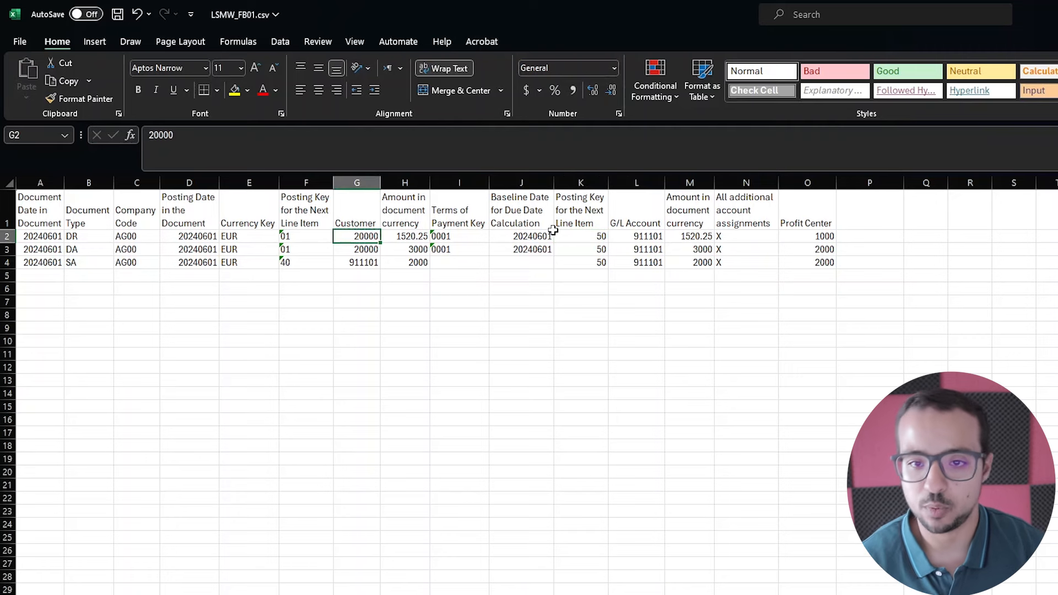
{"action": "left_click", "coordinate": [652, 235]}
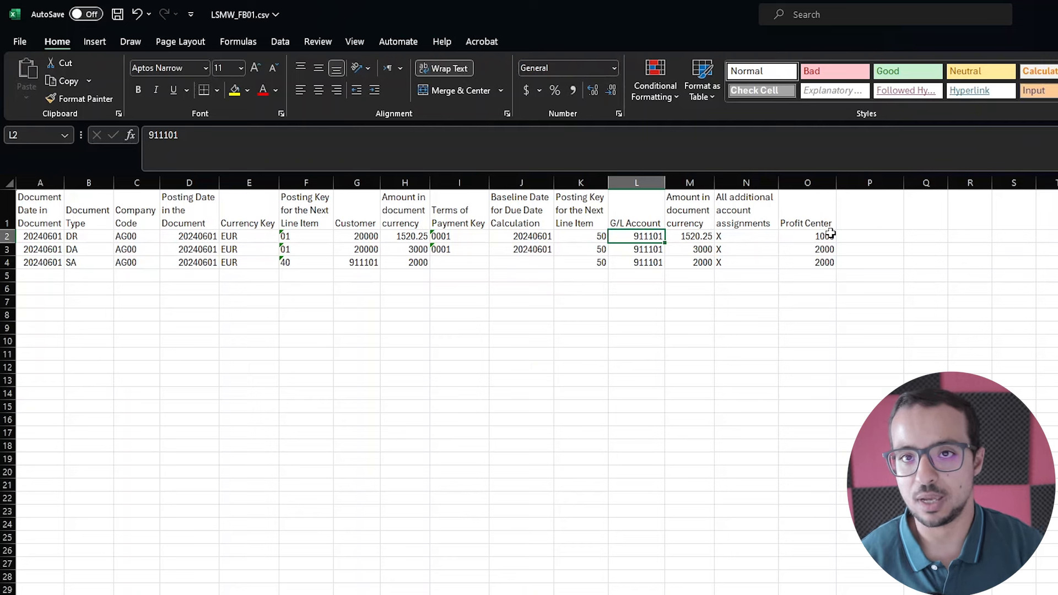
- Examine the document types and posting keys of the DA record in row 3 and the SA record in row 4
{"action": "left_click", "coordinate": [86, 248]}
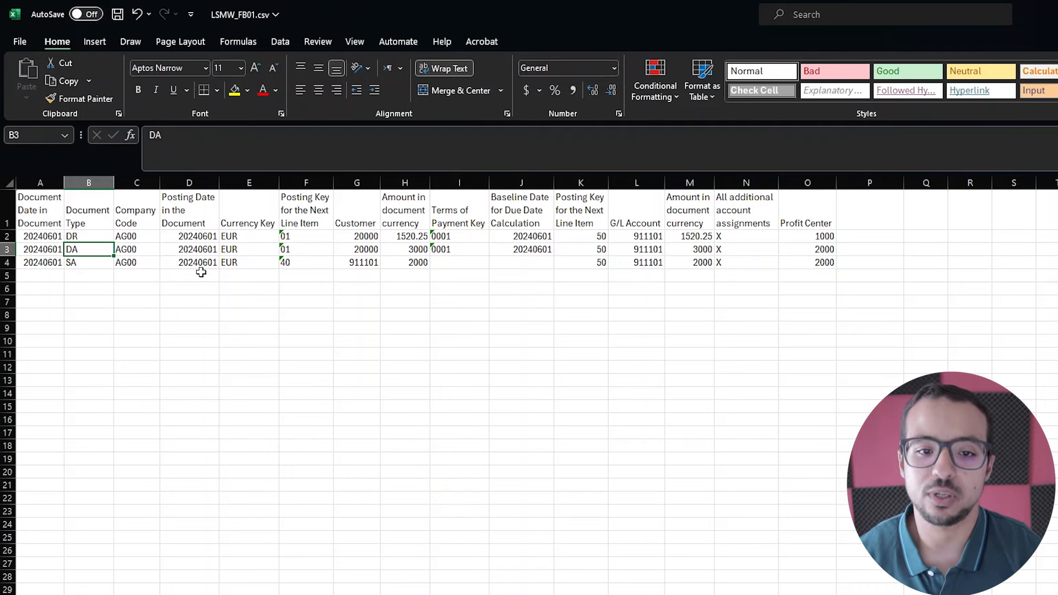
{"action": "left_click", "coordinate": [300, 249]}
{"action": "left_click", "coordinate": [588, 247]}
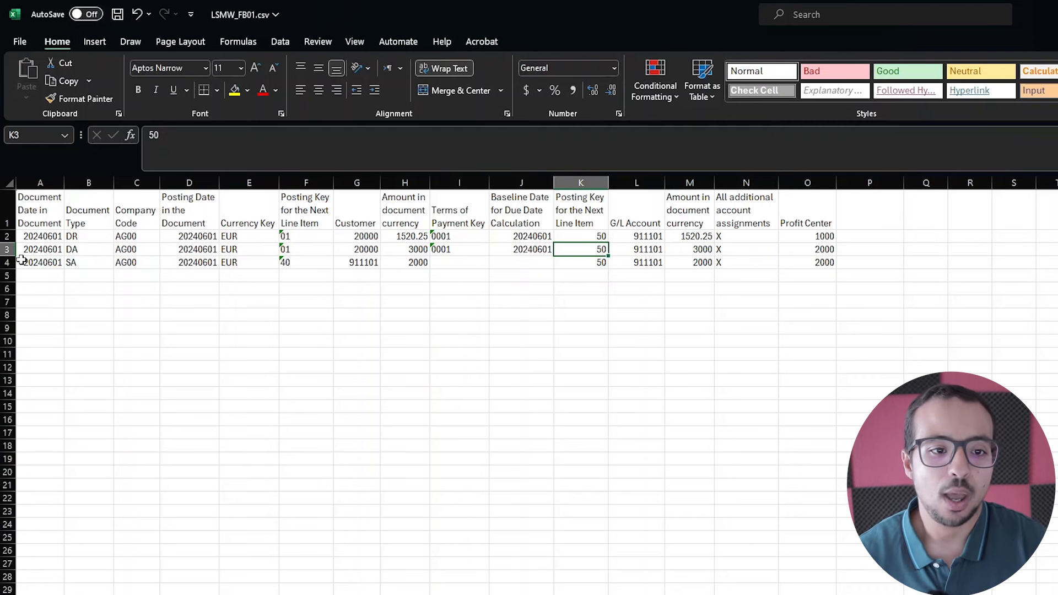
{"action": "left_click", "coordinate": [74, 262]}
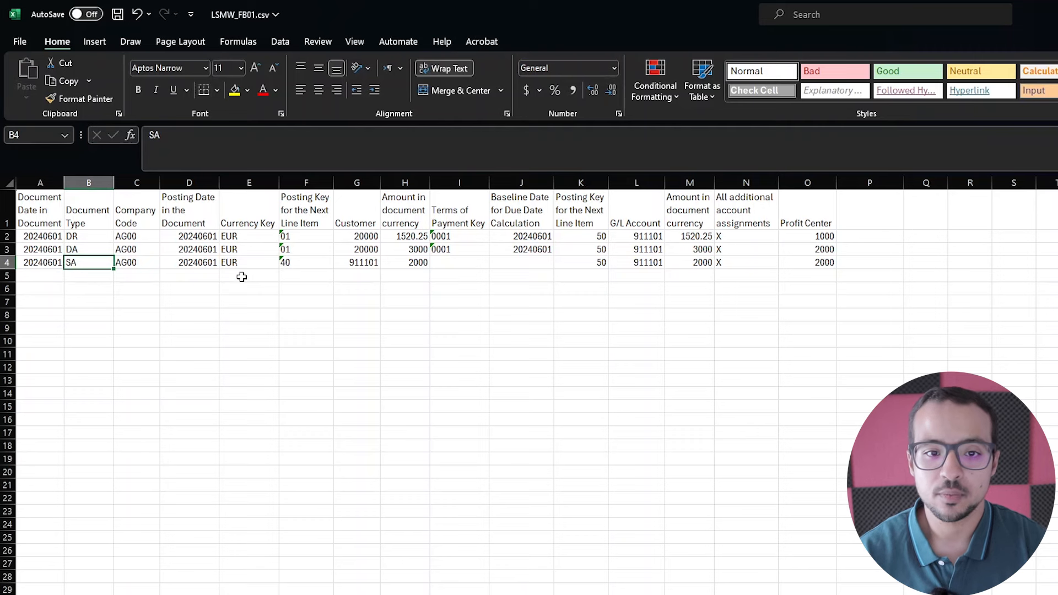
{"action": "left_click", "coordinate": [304, 263]}
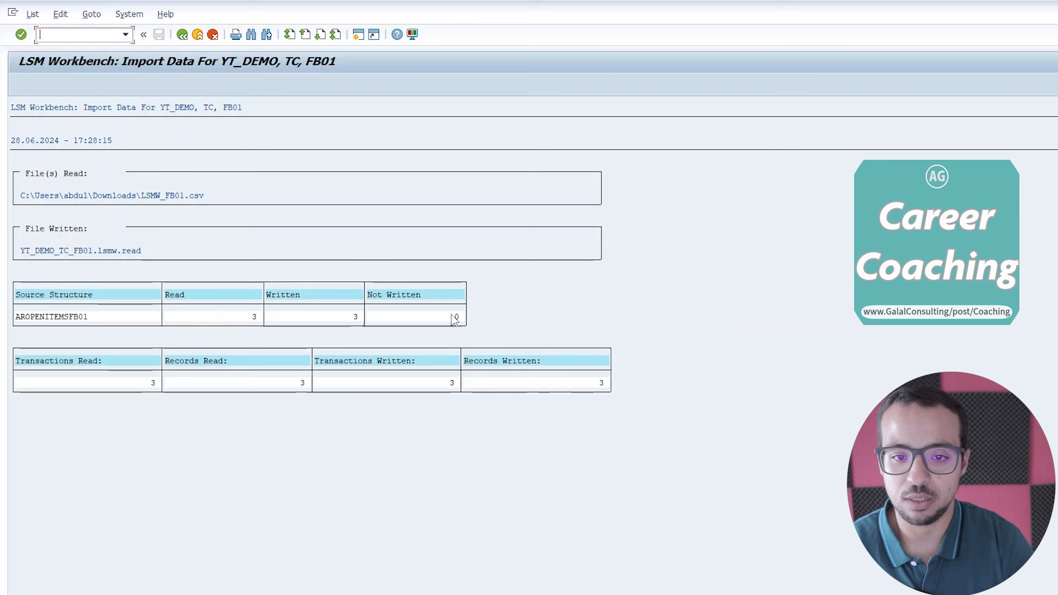
- Return to the LSM Workbench process steps in SAP and display the read data, inspecting the first record's field contents
{"action": "left_click", "coordinate": [182, 34]}
{"action": "left_click", "coordinate": [182, 35]}
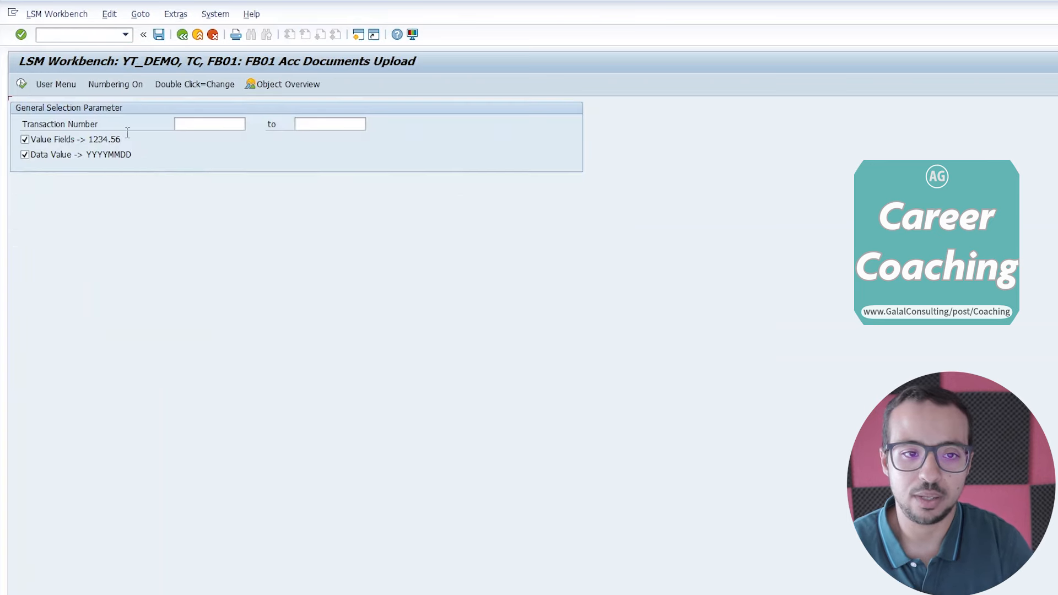
{"action": "double_click", "coordinate": [77, 254]}
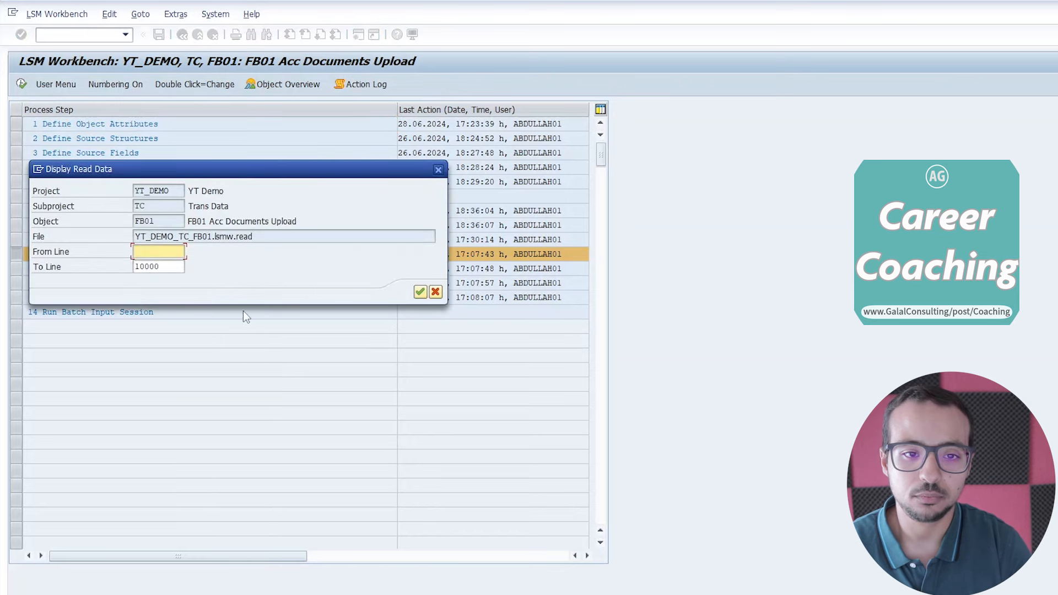
{"action": "left_click", "coordinate": [420, 293]}
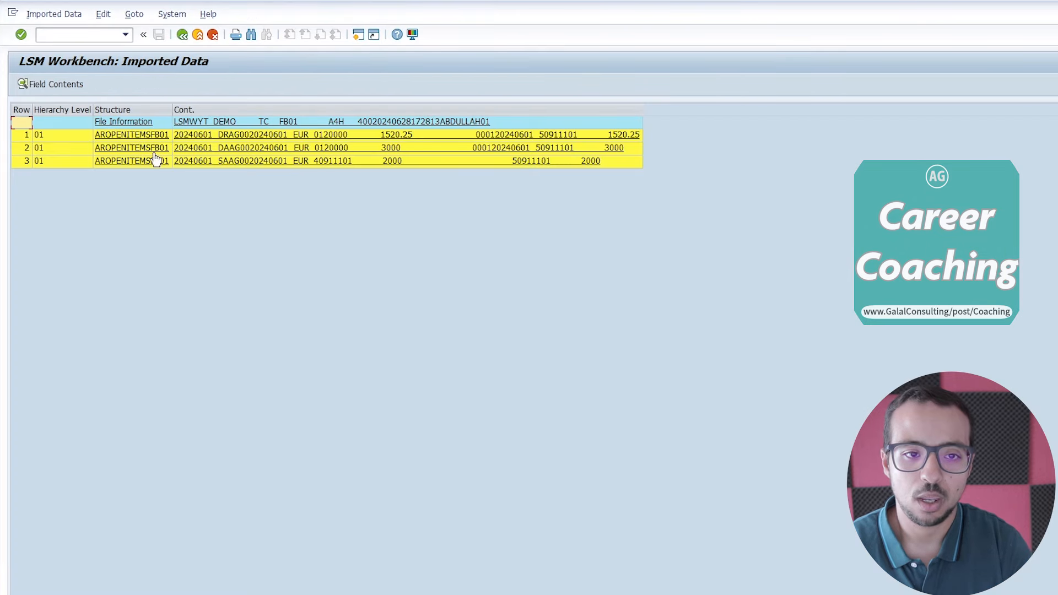
{"action": "left_click", "coordinate": [147, 136]}
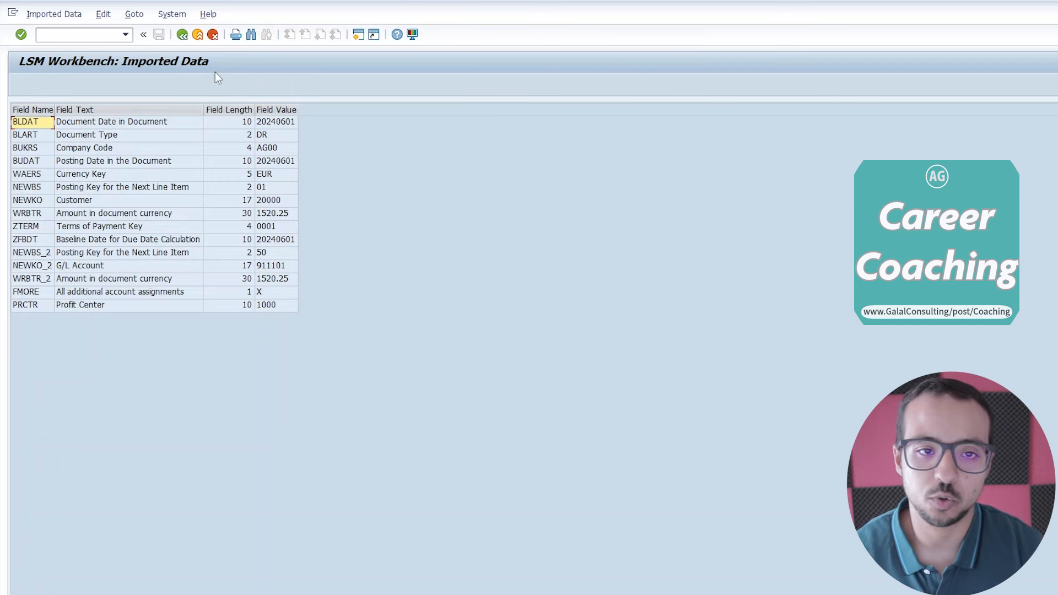
{"action": "left_click", "coordinate": [182, 34]}
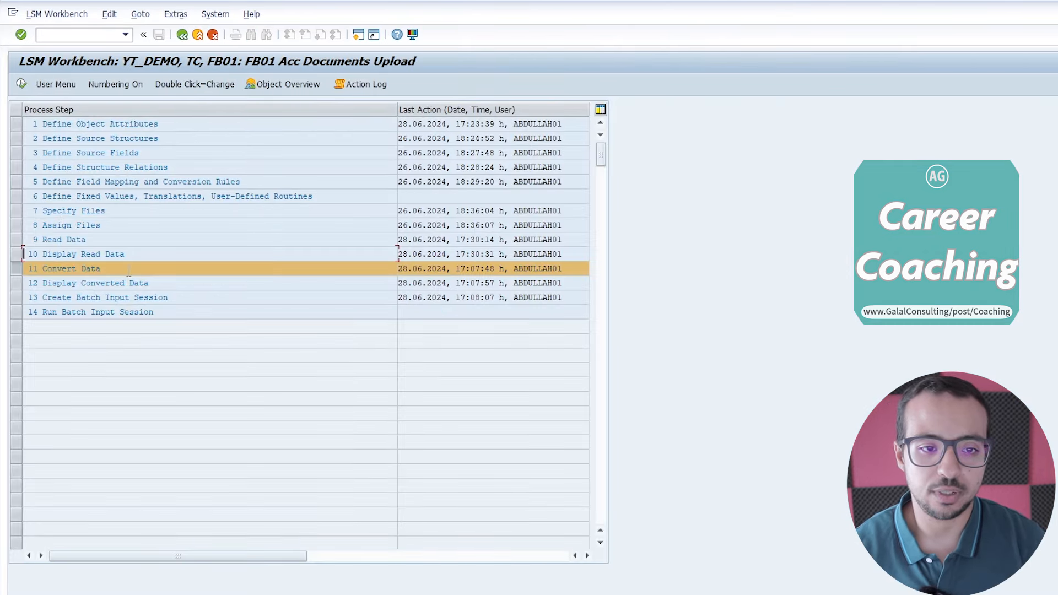
- Run Convert Data for the FB01 object without transaction number limits and return to the process steps
{"action": "left_click", "coordinate": [22, 84]}
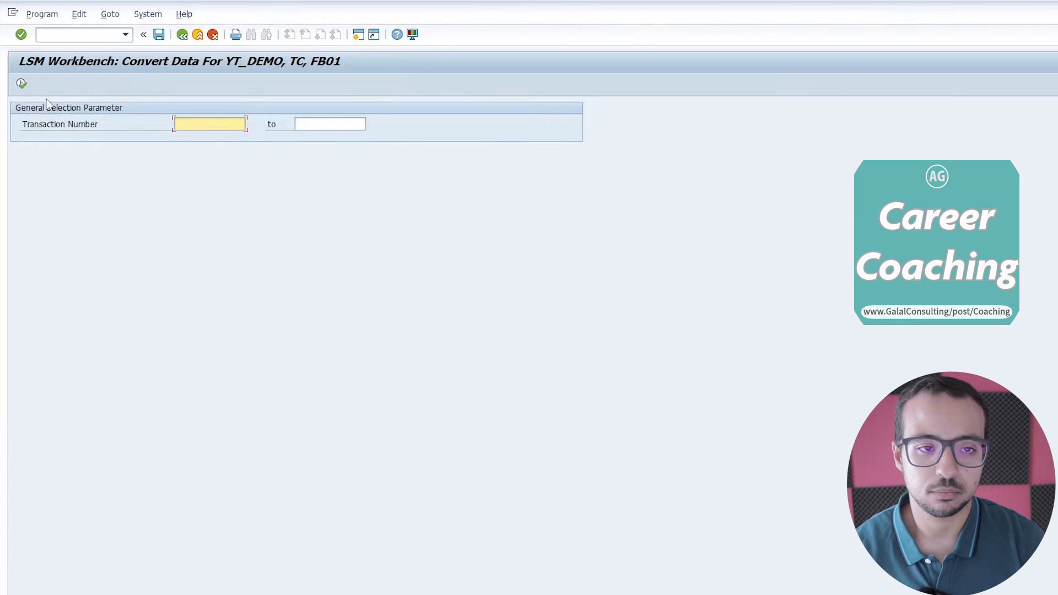
{"action": "left_click", "coordinate": [22, 84]}
{"action": "left_click", "coordinate": [182, 35]}
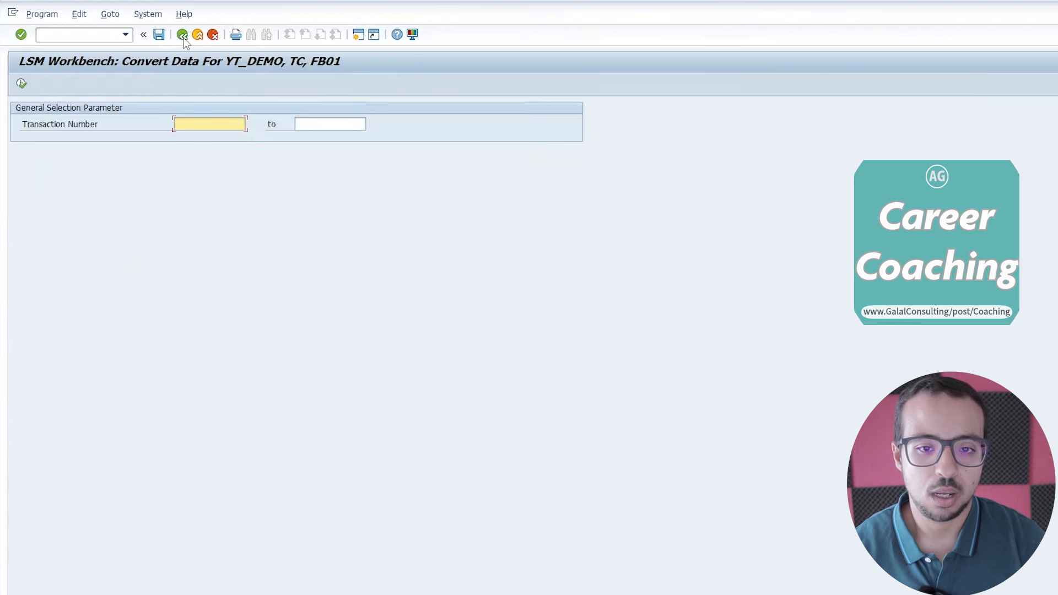
{"action": "left_click", "coordinate": [182, 34]}
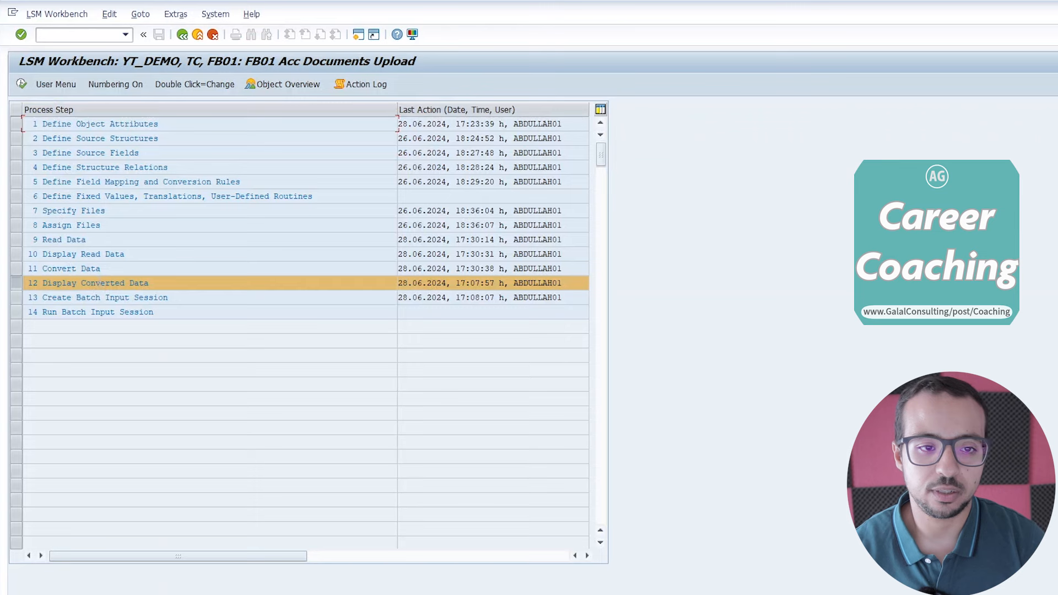
- Display the converted data and check the BLDAT date and WRBTR amount formats in the first record
{"action": "double_click", "coordinate": [103, 283]}
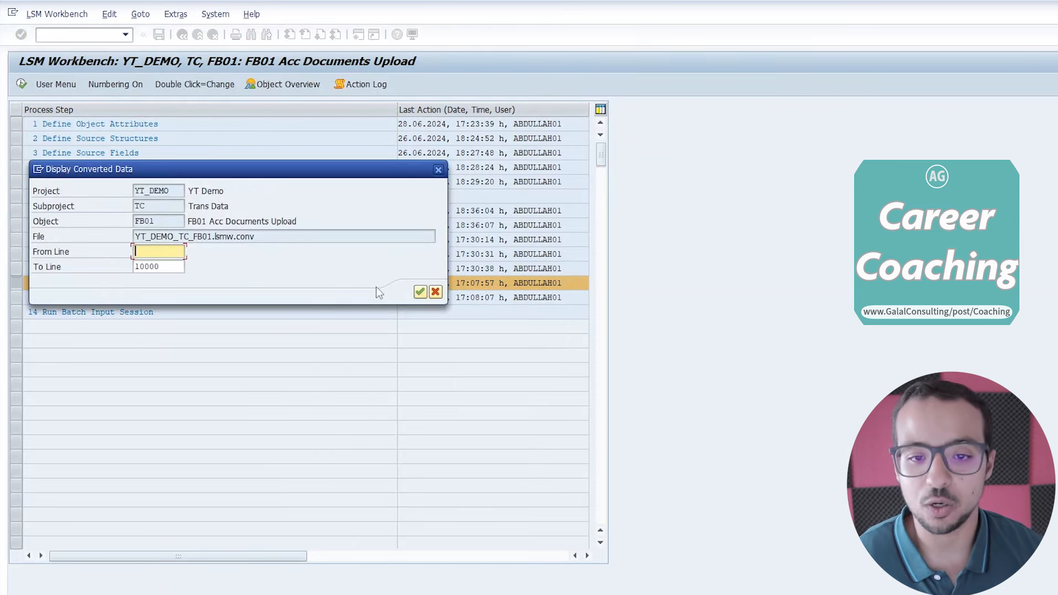
{"action": "left_click", "coordinate": [423, 293]}
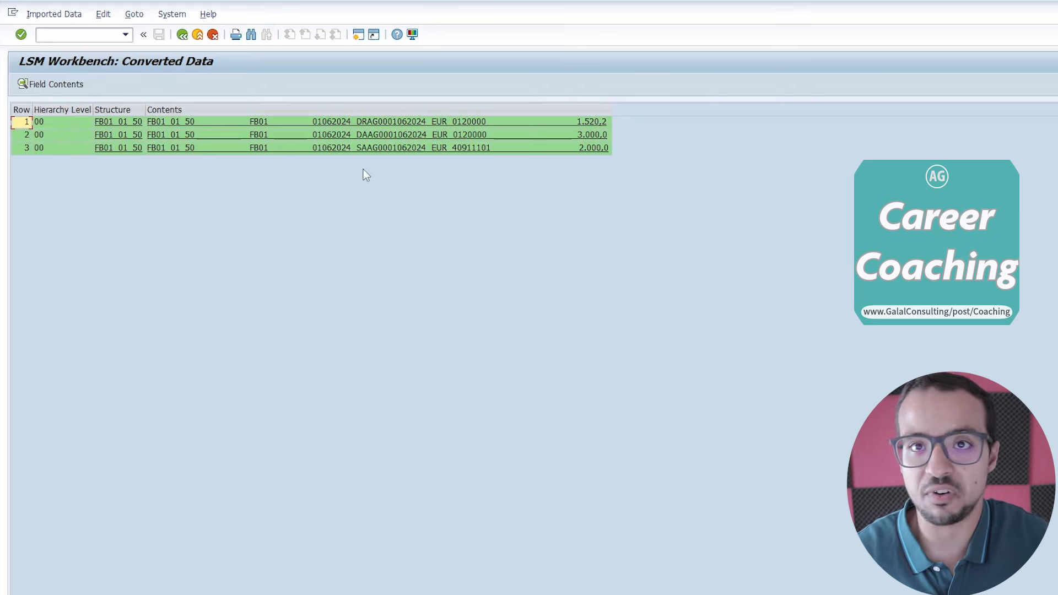
{"action": "double_click", "coordinate": [304, 121]}
{"action": "left_click", "coordinate": [303, 148]}
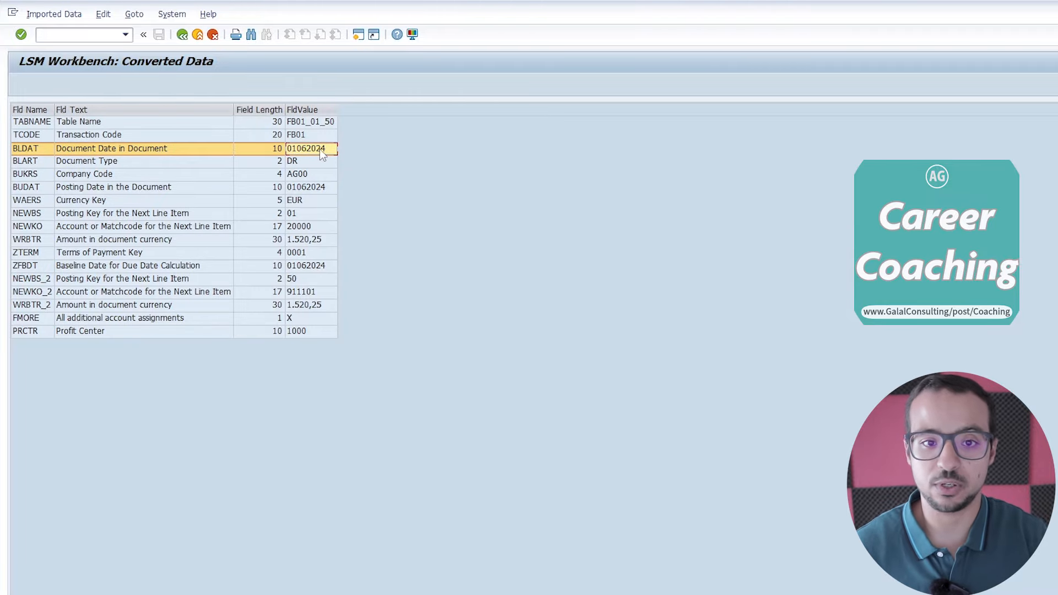
{"action": "left_click", "coordinate": [312, 240]}
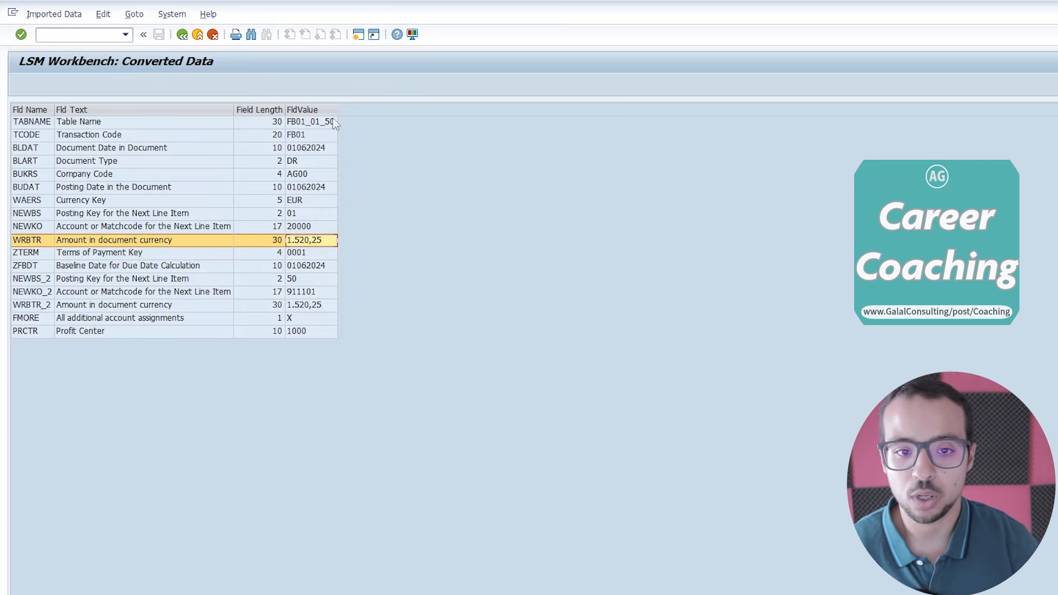
{"action": "left_click", "coordinate": [182, 34]}
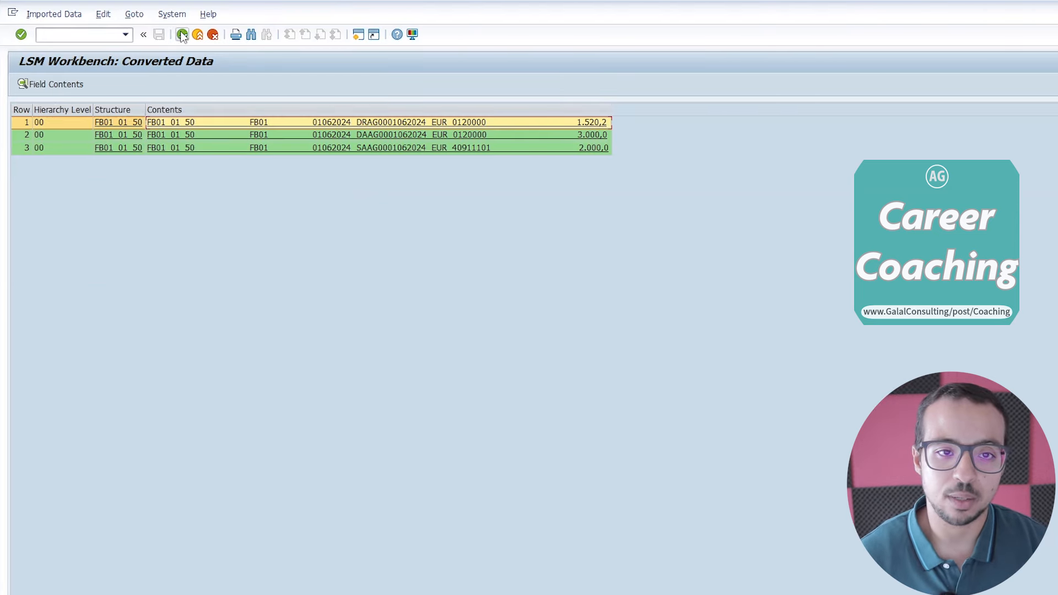
{"action": "left_click", "coordinate": [182, 34]}
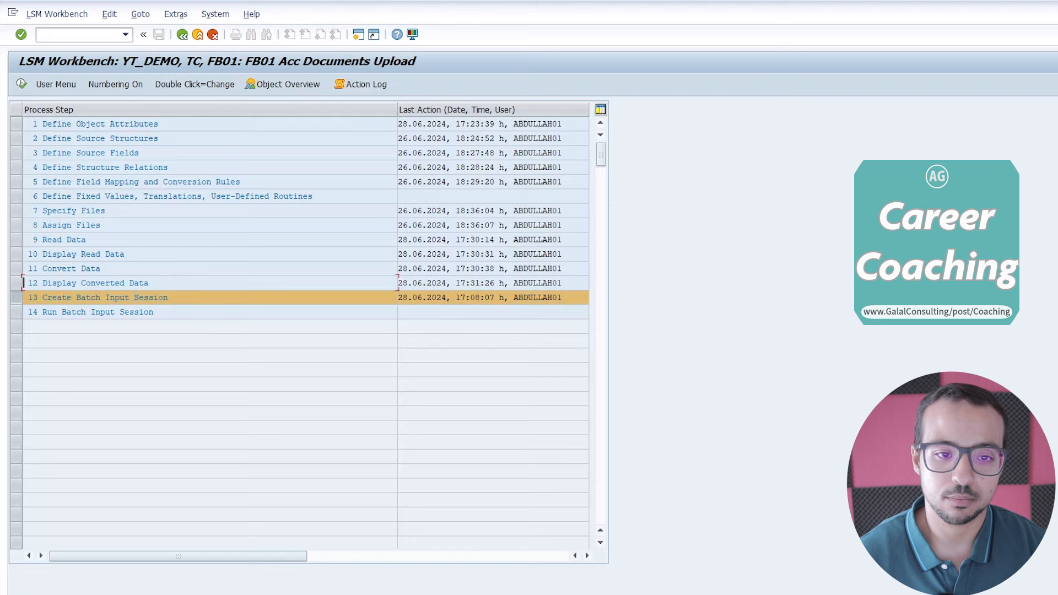
- Create a batch input session named FB01_X from the converted file, keeping the batch input folder
{"action": "double_click", "coordinate": [133, 295]}
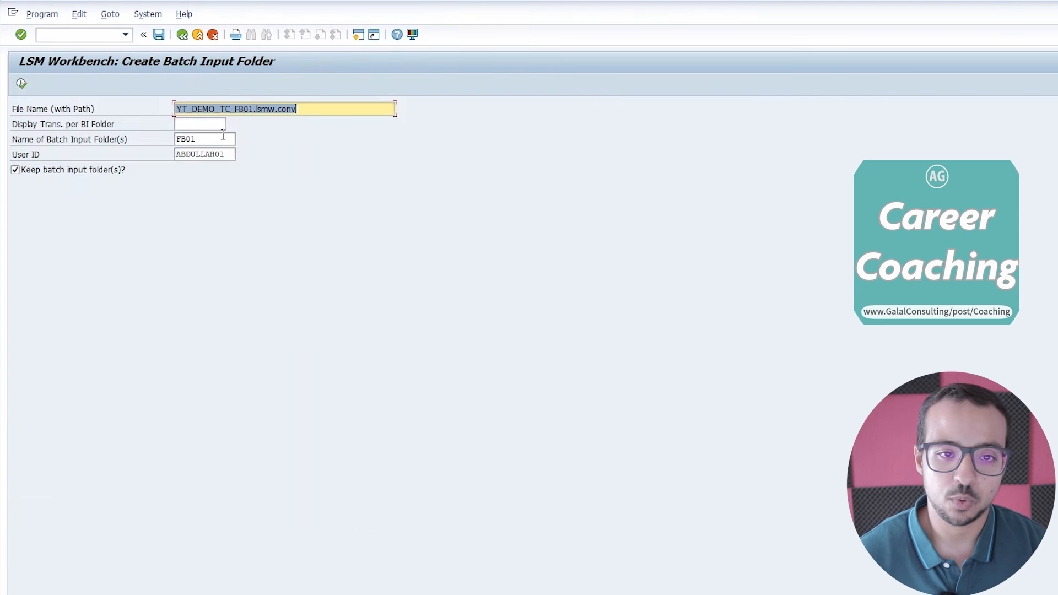
{"action": "left_click", "coordinate": [221, 136]}
{"action": "type", "text": "_X"}
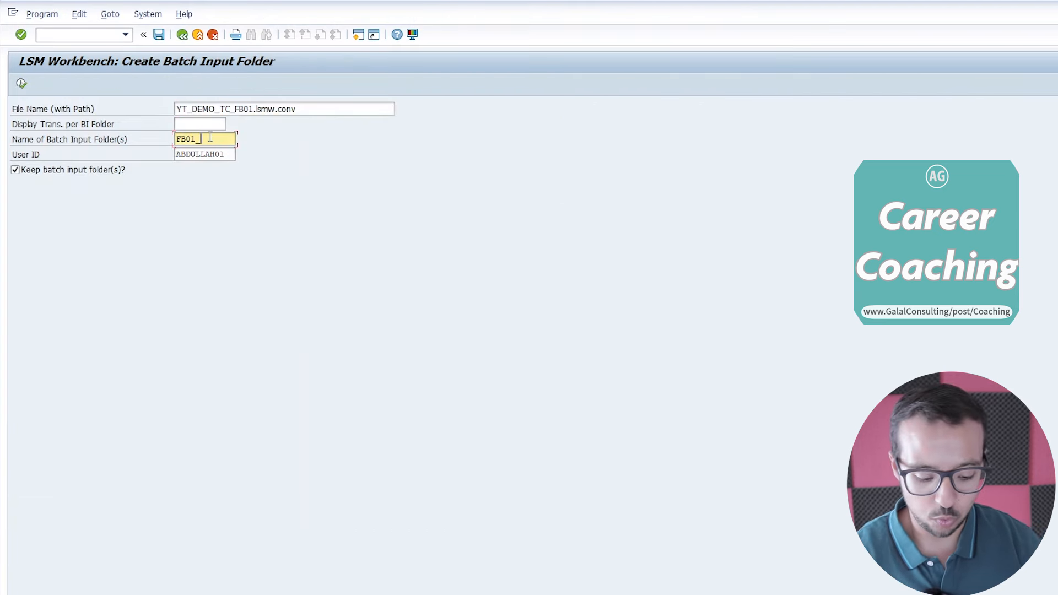
{"action": "left_click", "coordinate": [21, 83]}
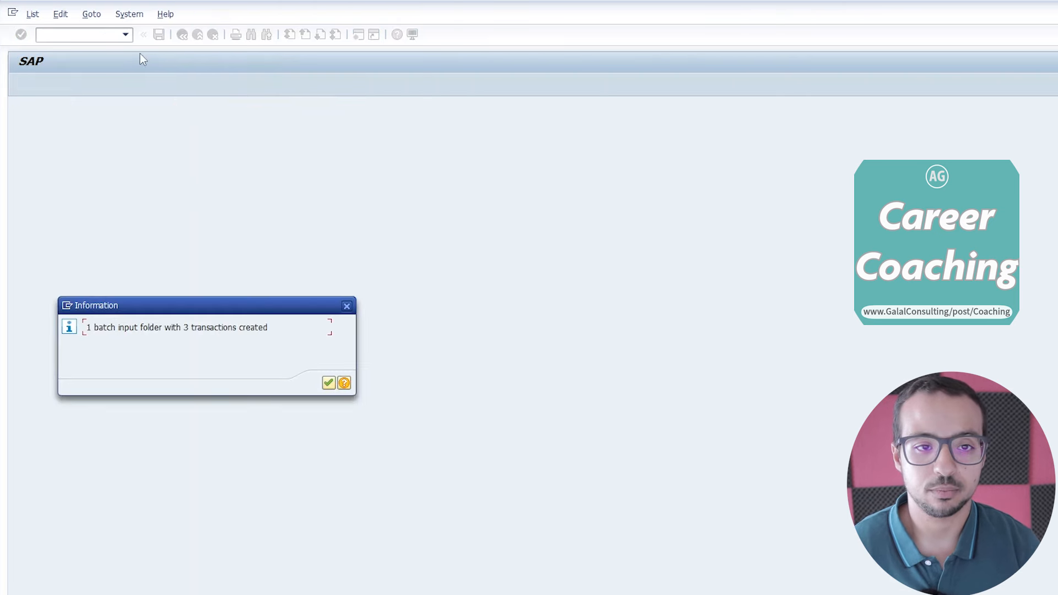
{"action": "left_click", "coordinate": [328, 383]}
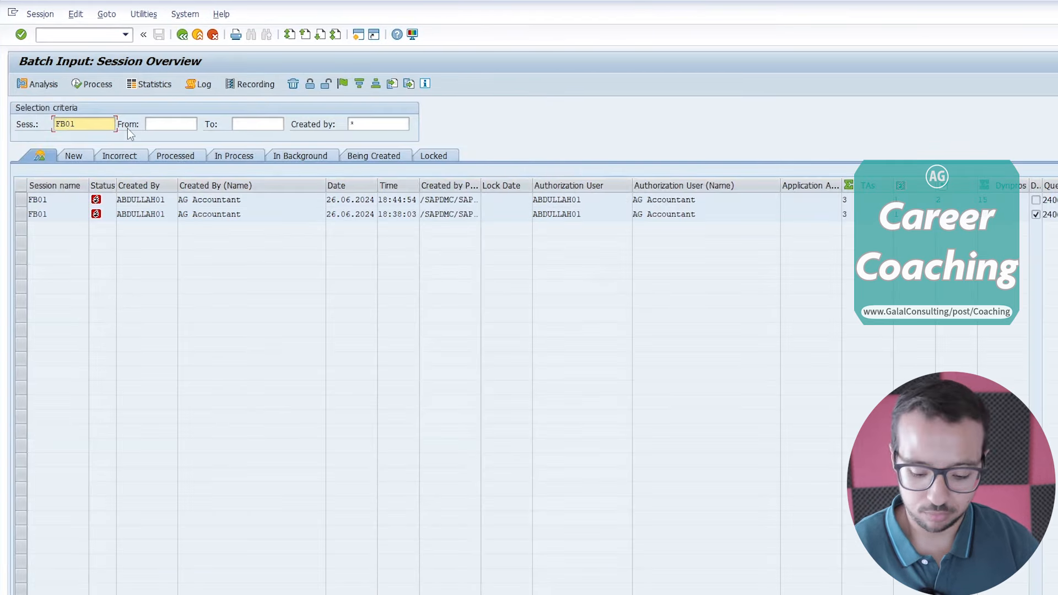
- Filter the batch input session overview by session name FB01_X
{"action": "type", "text": "_X"}
{"action": "key", "text": "Return"}
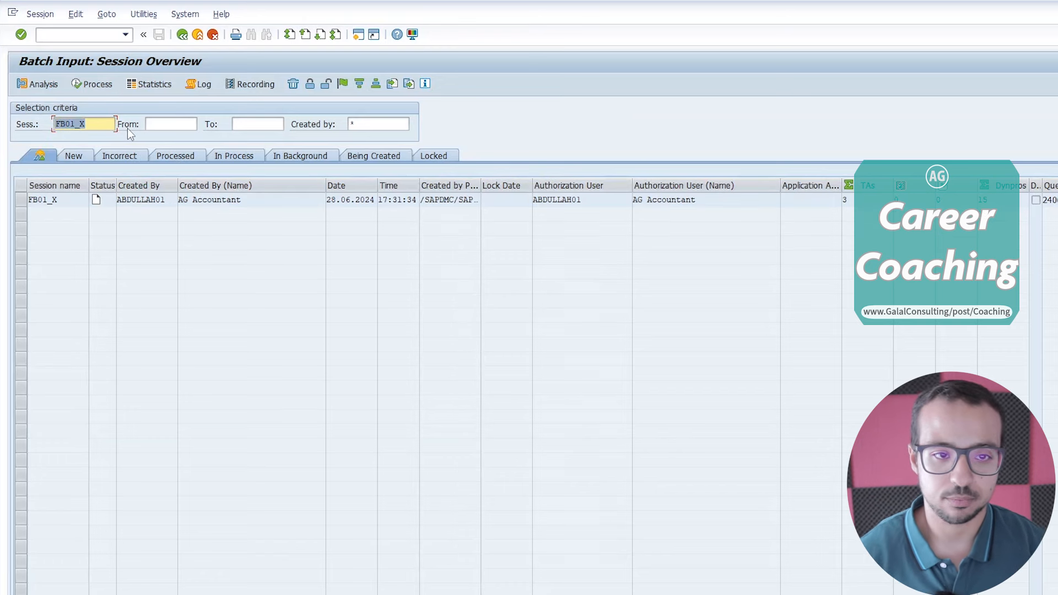
- Start processing session FB01_X in foreground mode with the default dynpro size
{"action": "left_click", "coordinate": [24, 197]}
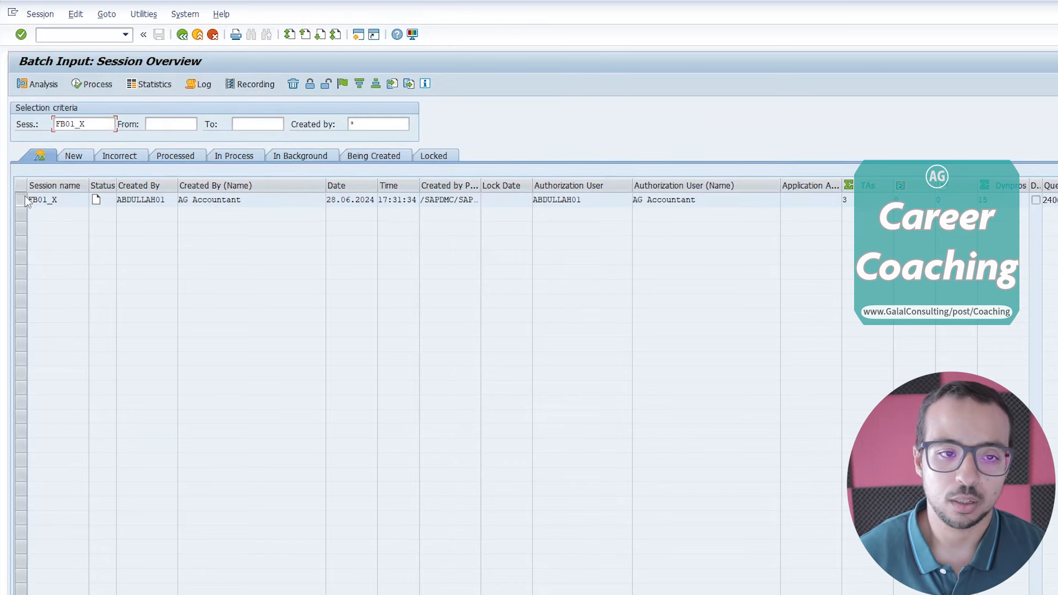
{"action": "left_click", "coordinate": [94, 86]}
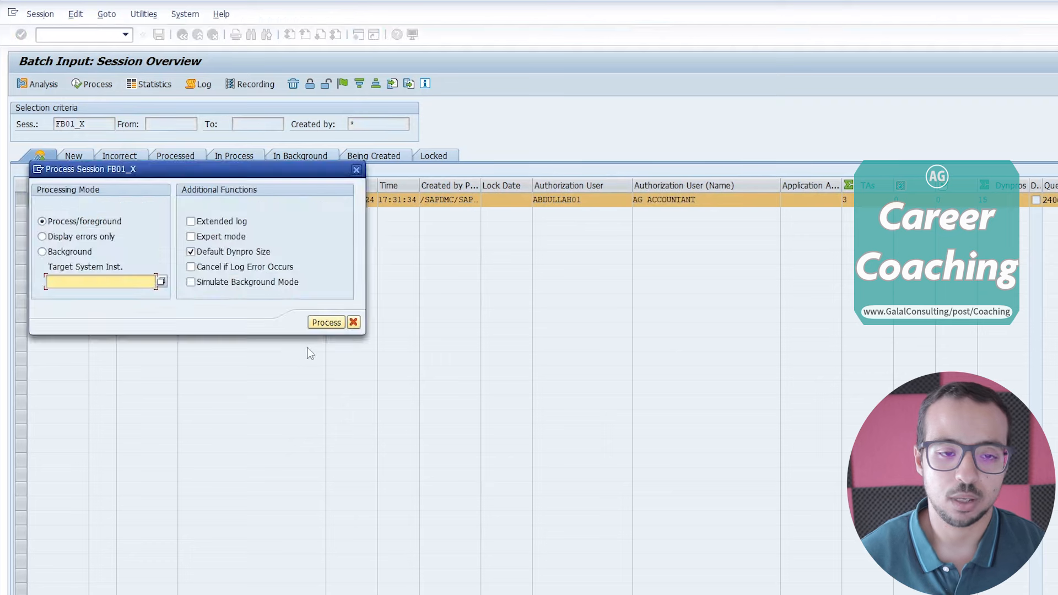
{"action": "left_click", "coordinate": [326, 323]}
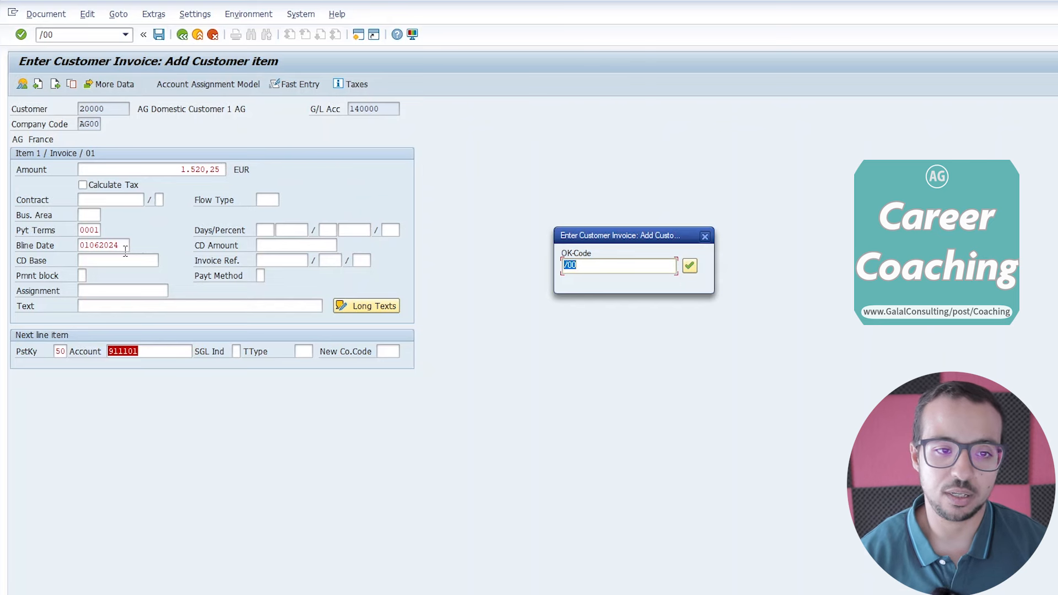
- Step through the first customer invoice of 1.520,25 EUR, covering its customer item, G/L item and profit center, and post it
{"action": "key", "text": "Return"}
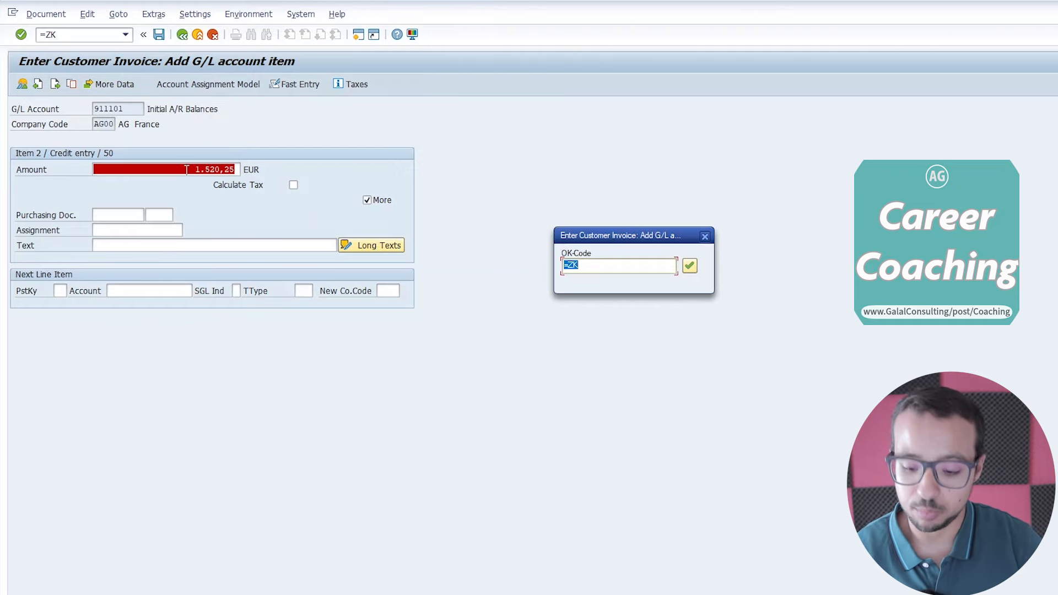
{"action": "key", "text": "Return"}
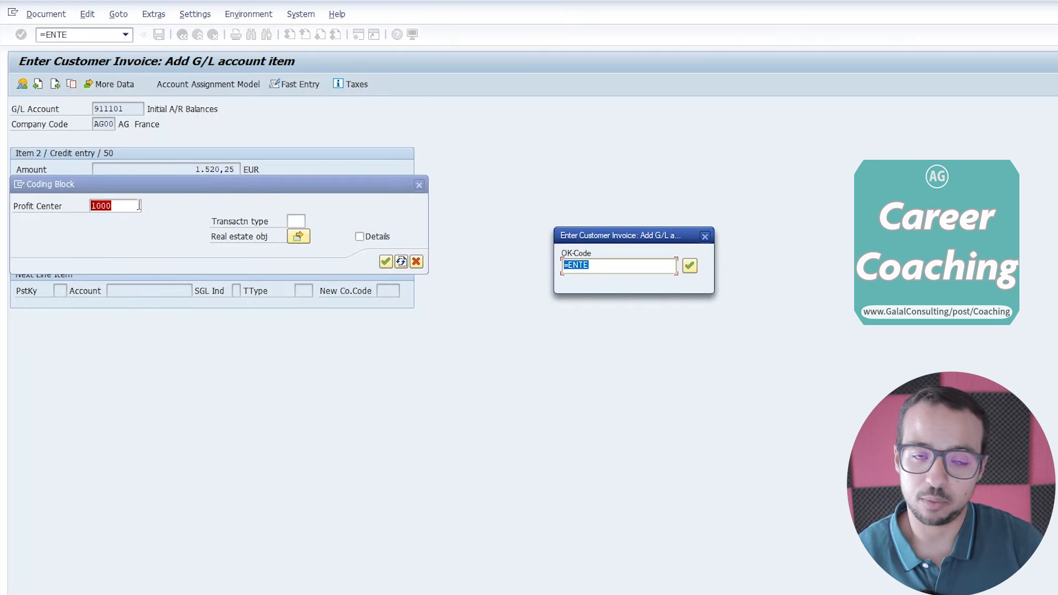
{"action": "key", "text": "Return"}
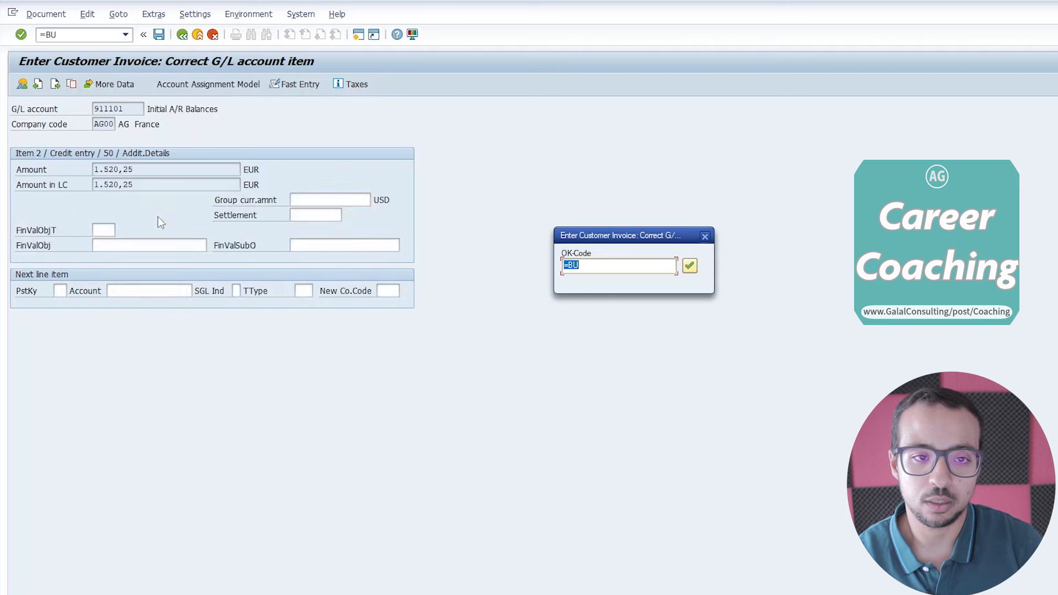
{"action": "key", "text": "Return"}
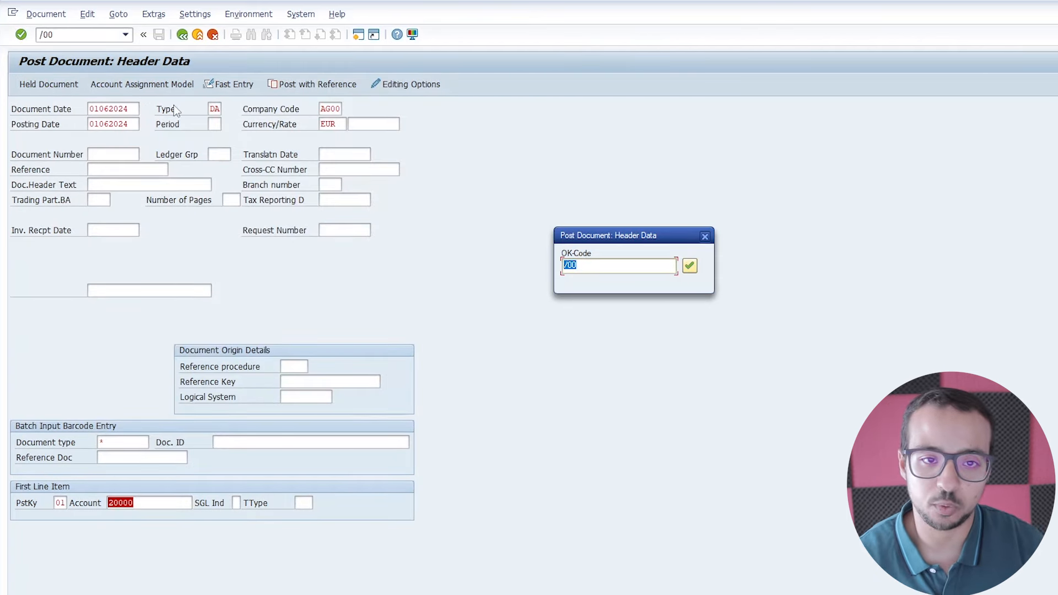
- Process the DA customer document of 3.000,00 EUR screen by screen and submit the header of the following SA document
{"action": "key", "text": "Return"}
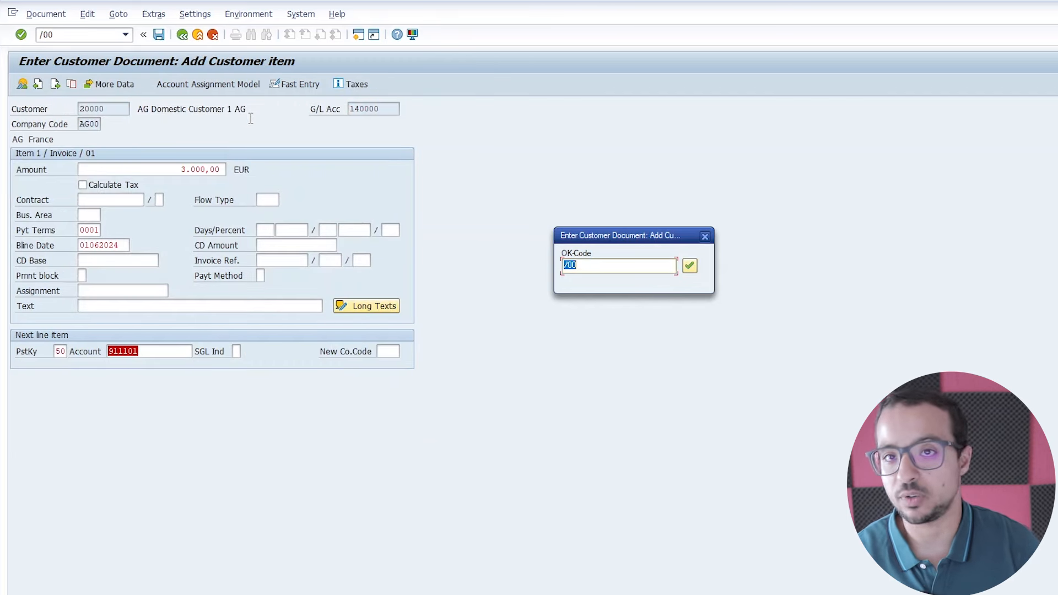
{"action": "key", "text": "Return"}
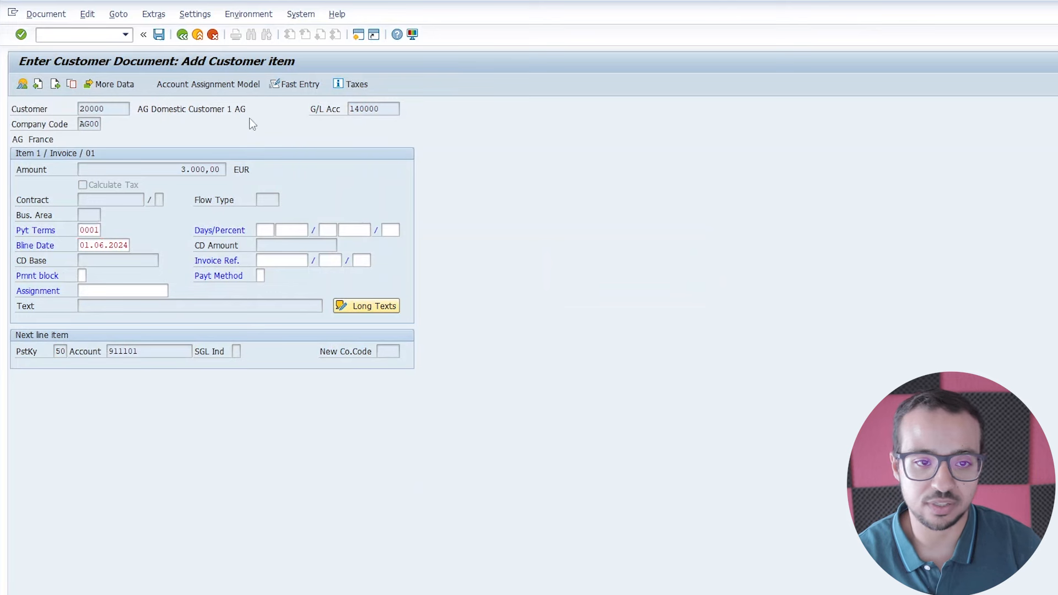
{"action": "key", "text": "Return"}
{"action": "key", "text": "Return"}
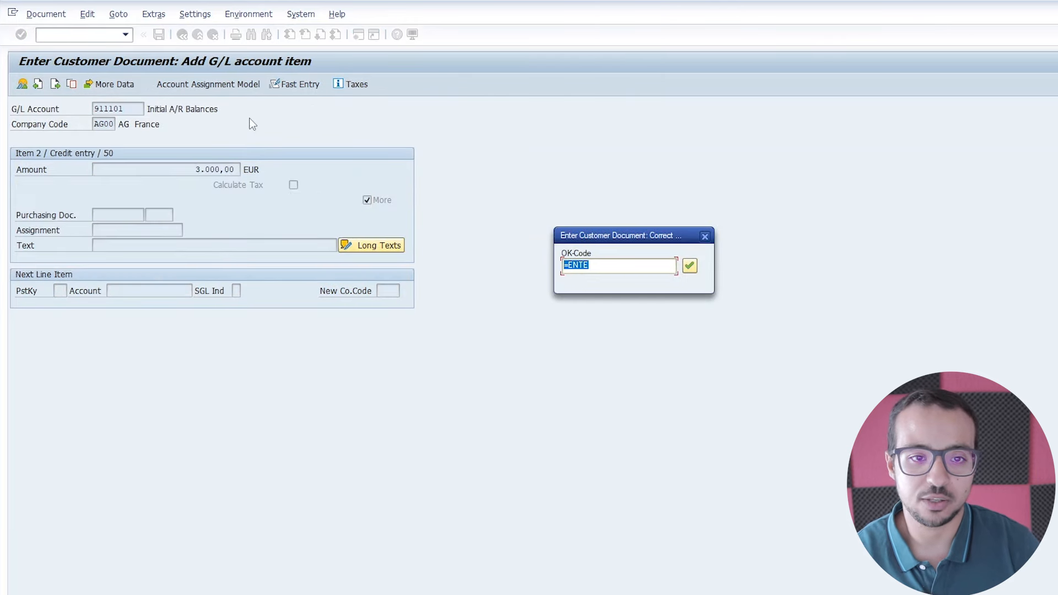
{"action": "key", "text": "Return"}
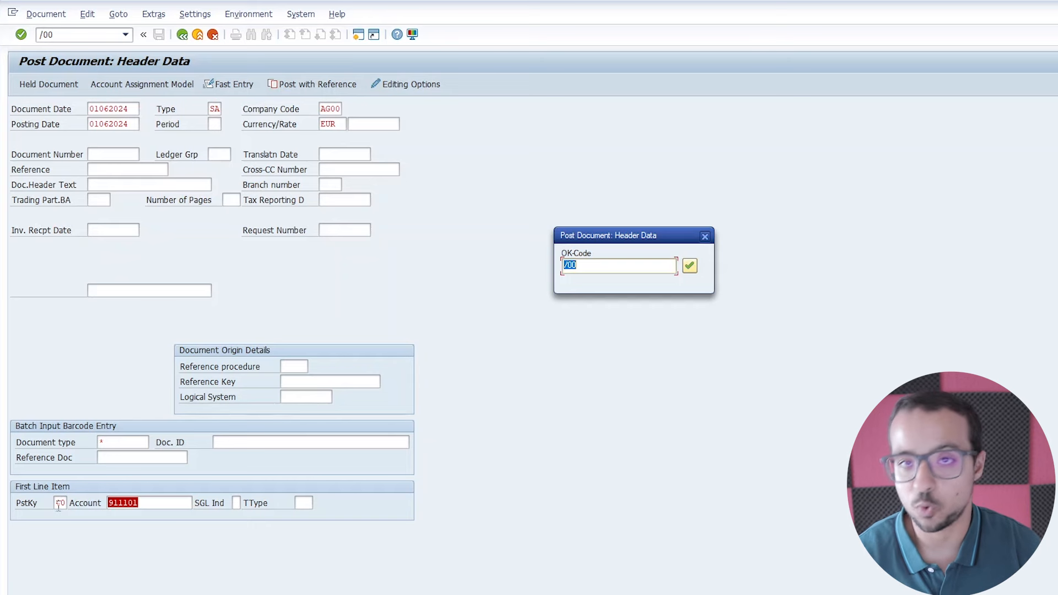
{"action": "key", "text": "Return"}
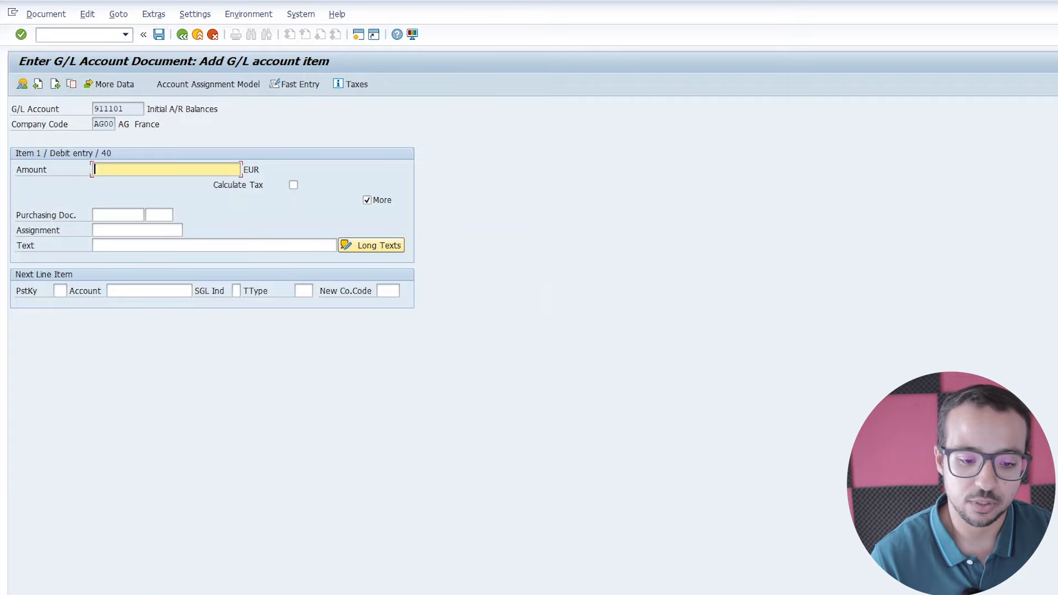
- Open the long text of the missing batch input data message and examine its found and expected dynpro numbers against the G/L item screen
{"action": "key", "text": "Return"}
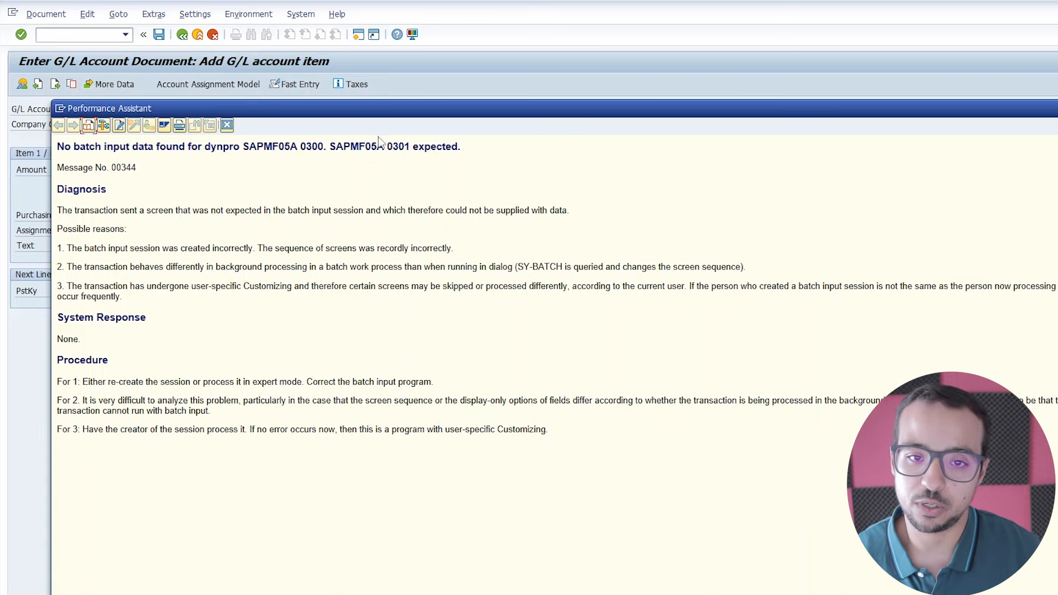
{"action": "left_click_drag", "start_coordinate": [392, 147], "coordinate": [405, 148]}
{"action": "left_click", "coordinate": [405, 147]}
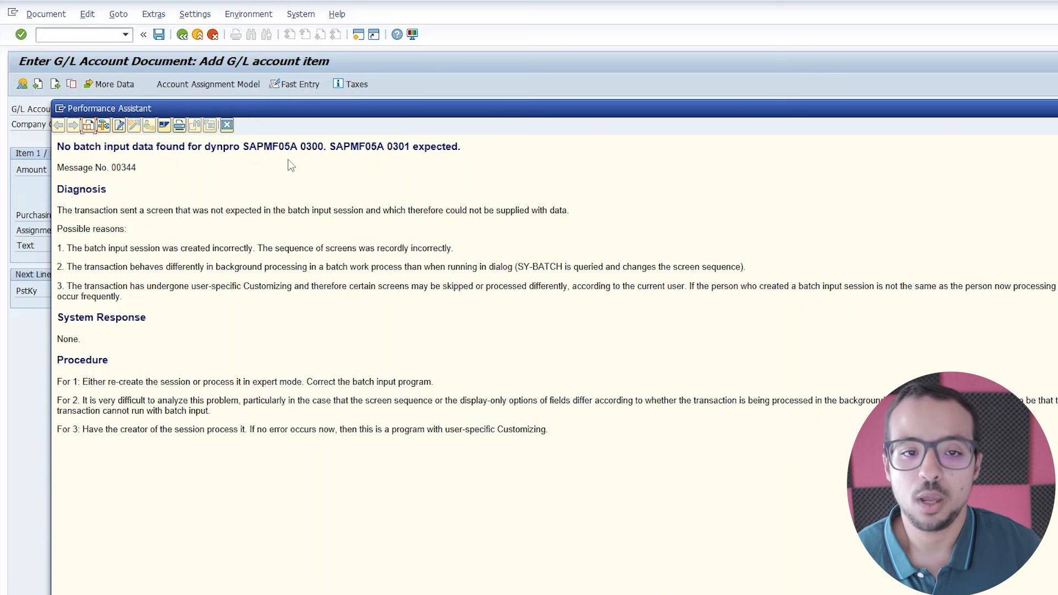
{"action": "left_click_drag", "start_coordinate": [299, 148], "coordinate": [328, 147]}
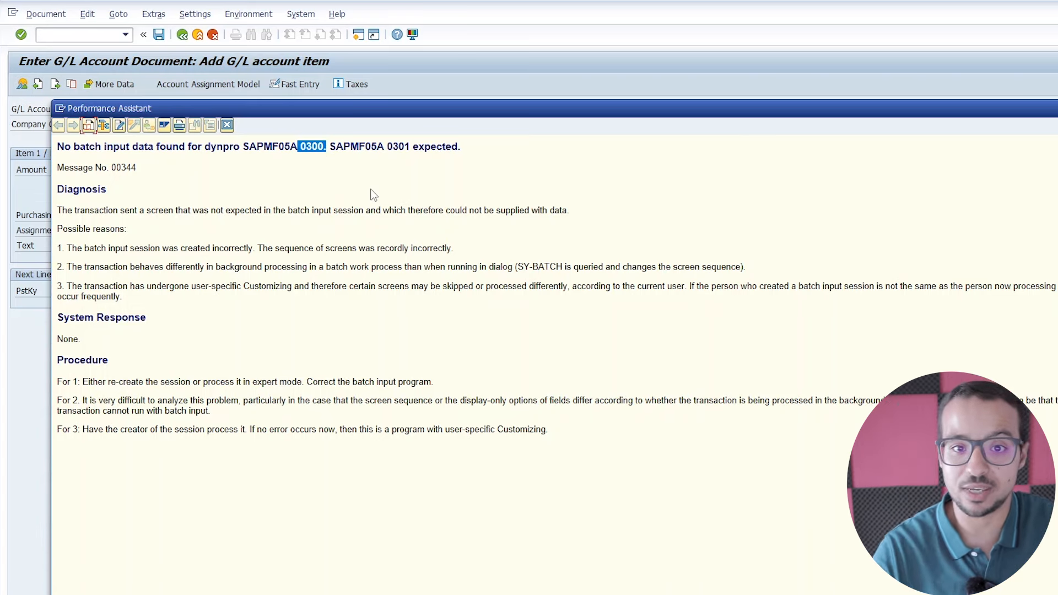
{"action": "left_click_drag", "start_coordinate": [405, 101], "coordinate": [384, 325]}
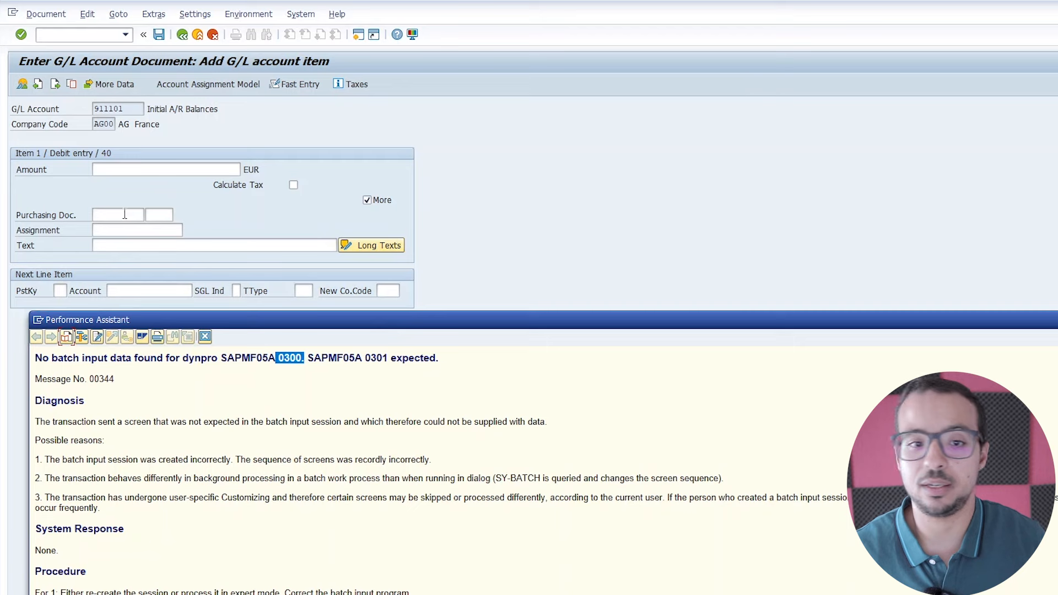
{"action": "left_click_drag", "start_coordinate": [309, 327], "coordinate": [314, 158]}
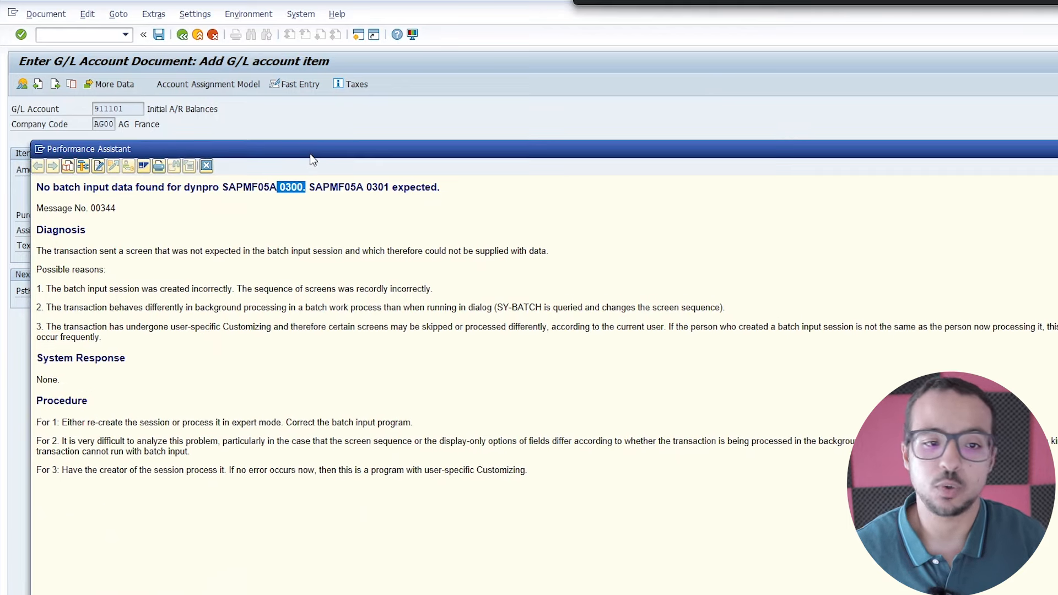
{"action": "left_click", "coordinate": [208, 167]}
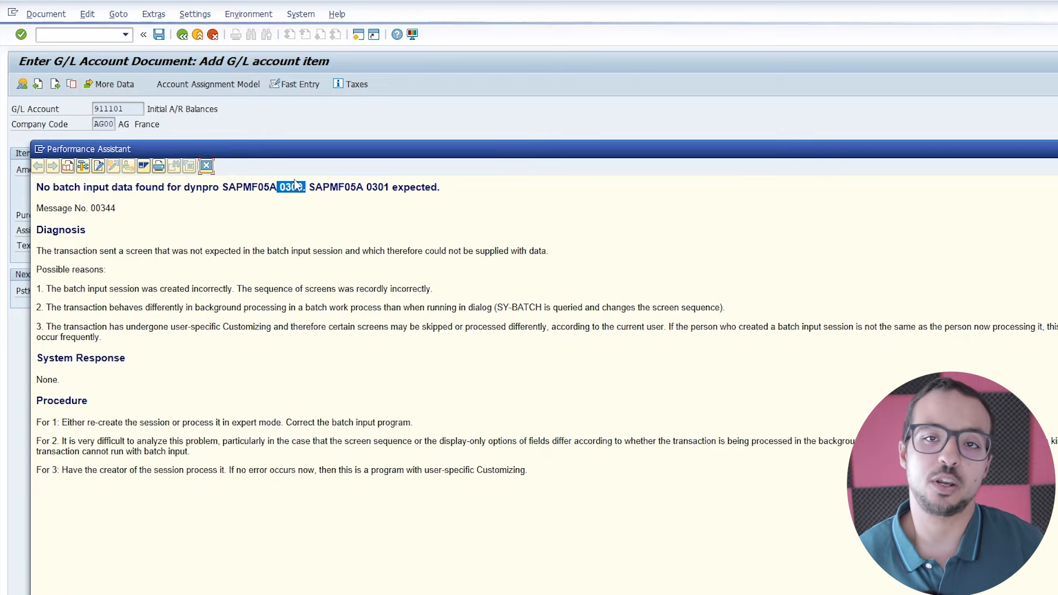